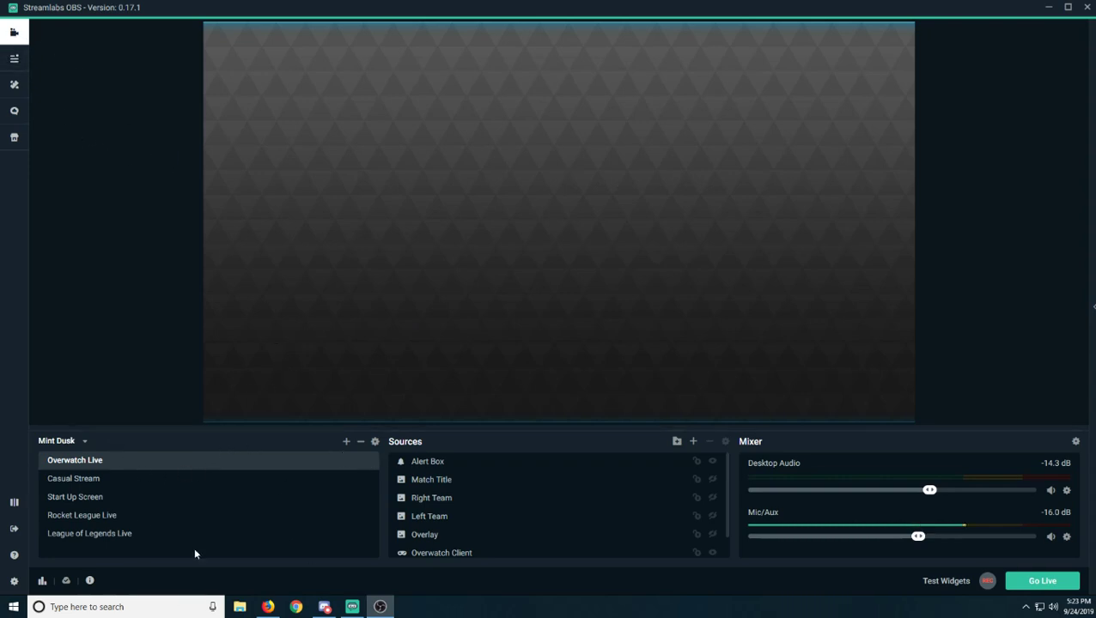
# Step: Create a scene named "WIHSEA Demo" and move it to the start of the scene list
pyautogui.click(346, 442)
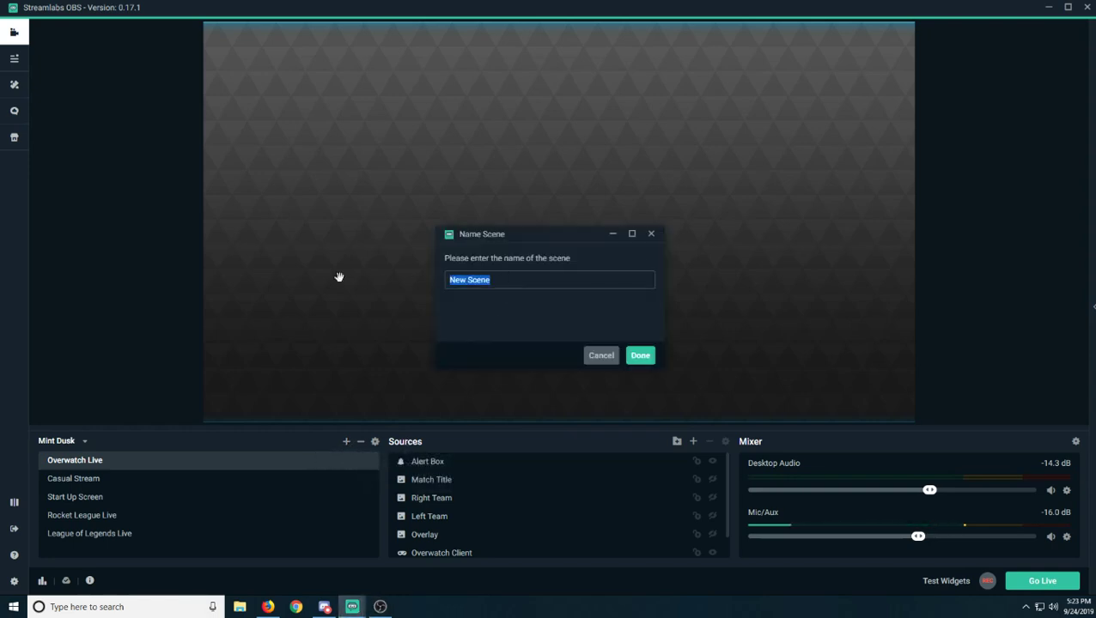
pyautogui.write('WIHSEA Demo')
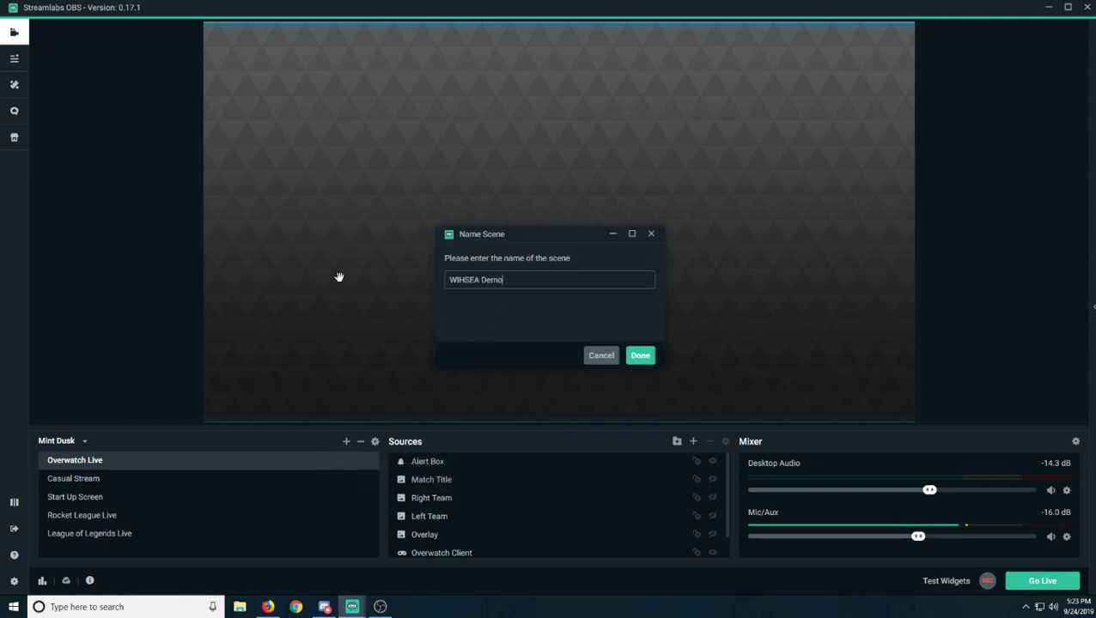
pyautogui.click(641, 359)
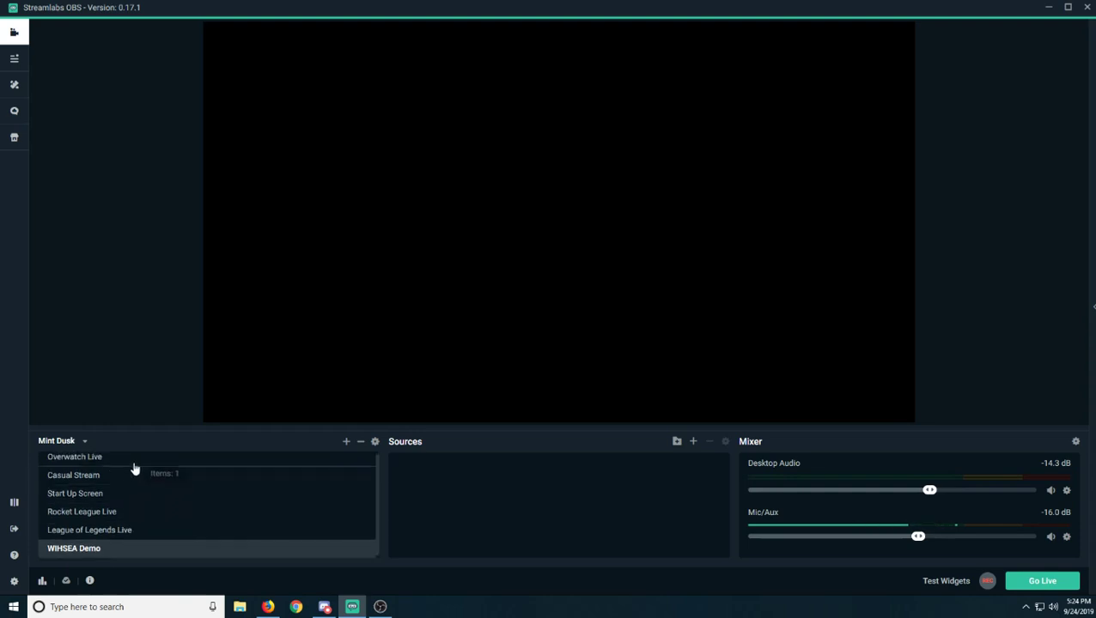
pyautogui.moveTo(135, 453); pyautogui.dragTo(136, 456)
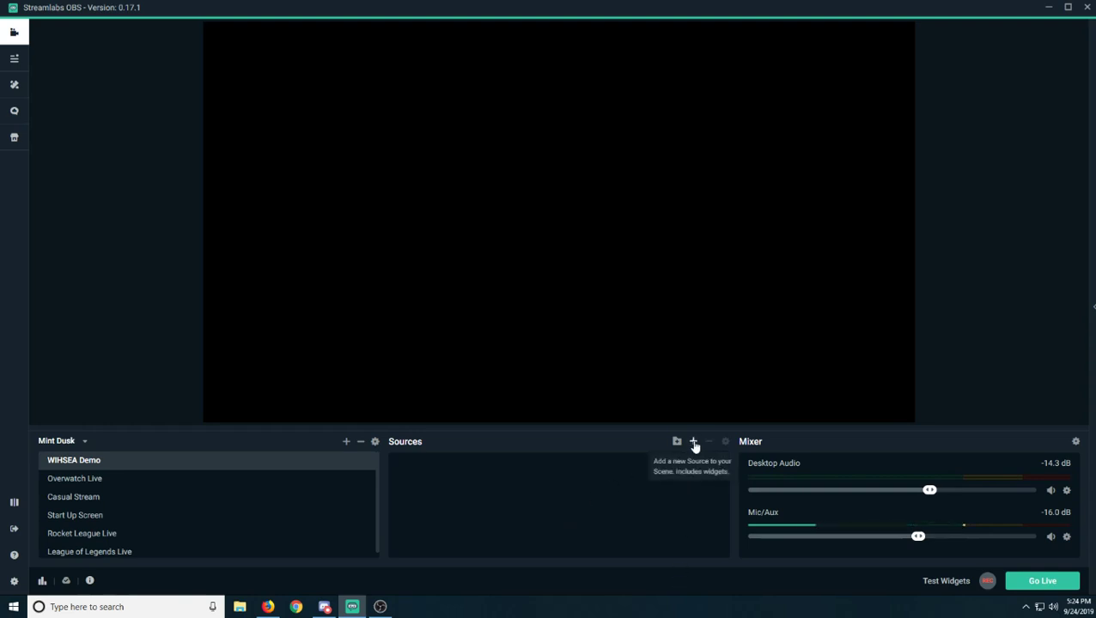
# Step: Add a new Game Capture source named "Overwatch" to the WIHSEA Demo scene
pyautogui.click(693, 443)
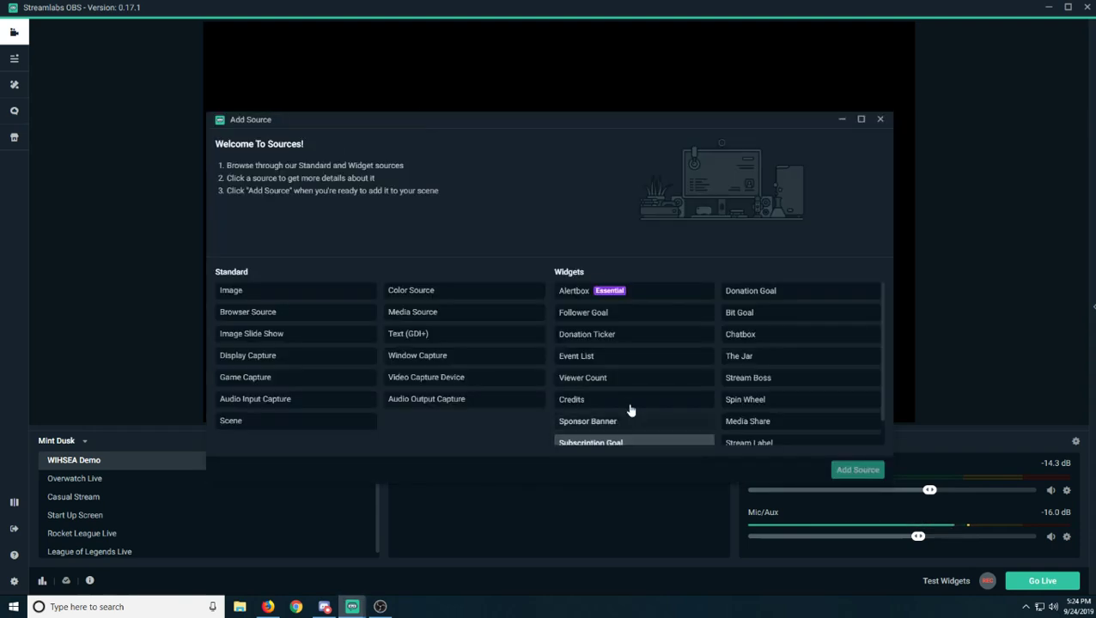
pyautogui.click(304, 381)
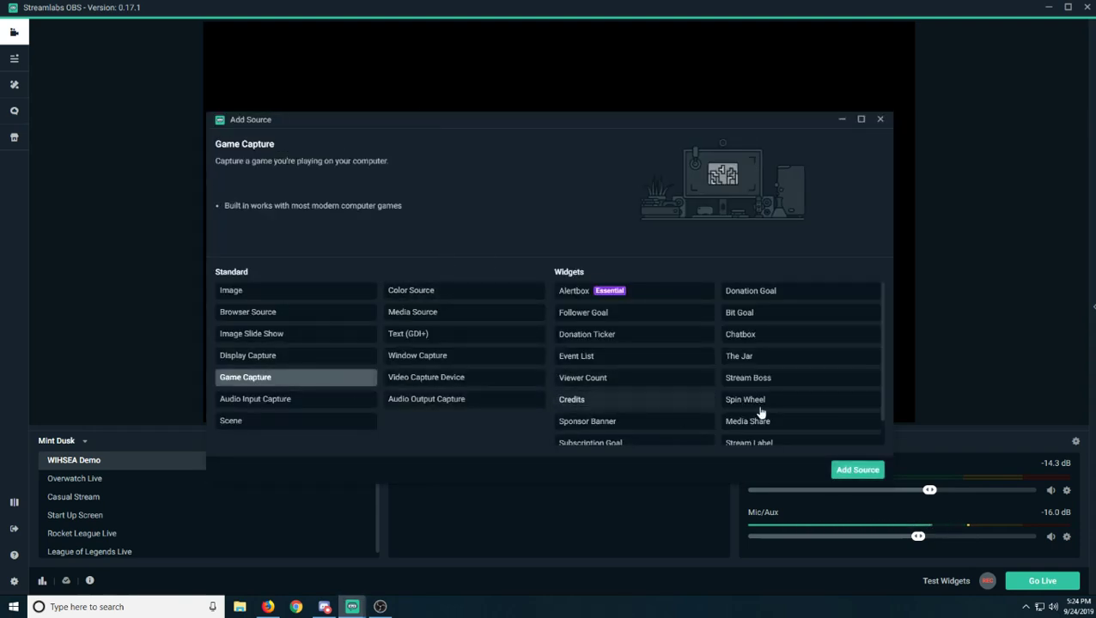
pyautogui.click(857, 470)
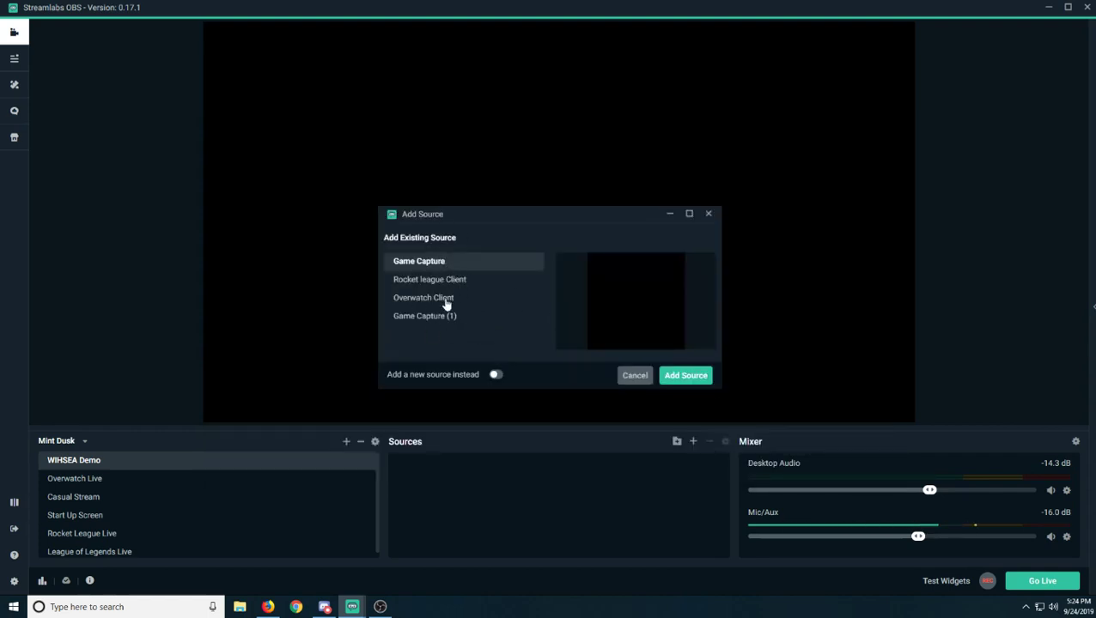
pyautogui.click(496, 375)
pyautogui.write('O')
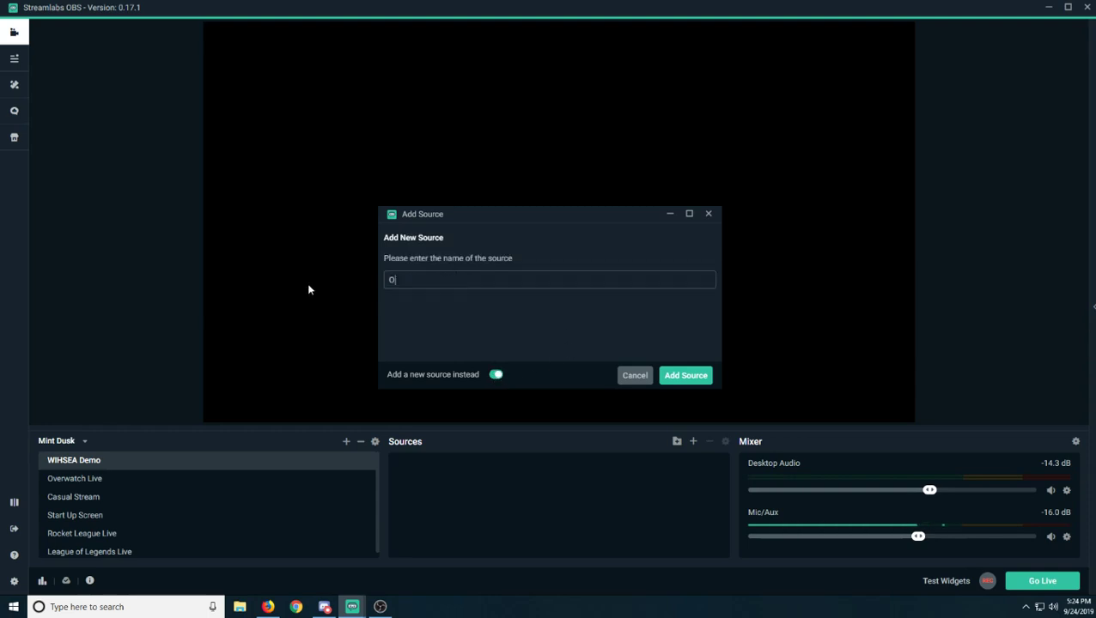
pyautogui.write('verwatch')
pyautogui.click(686, 376)
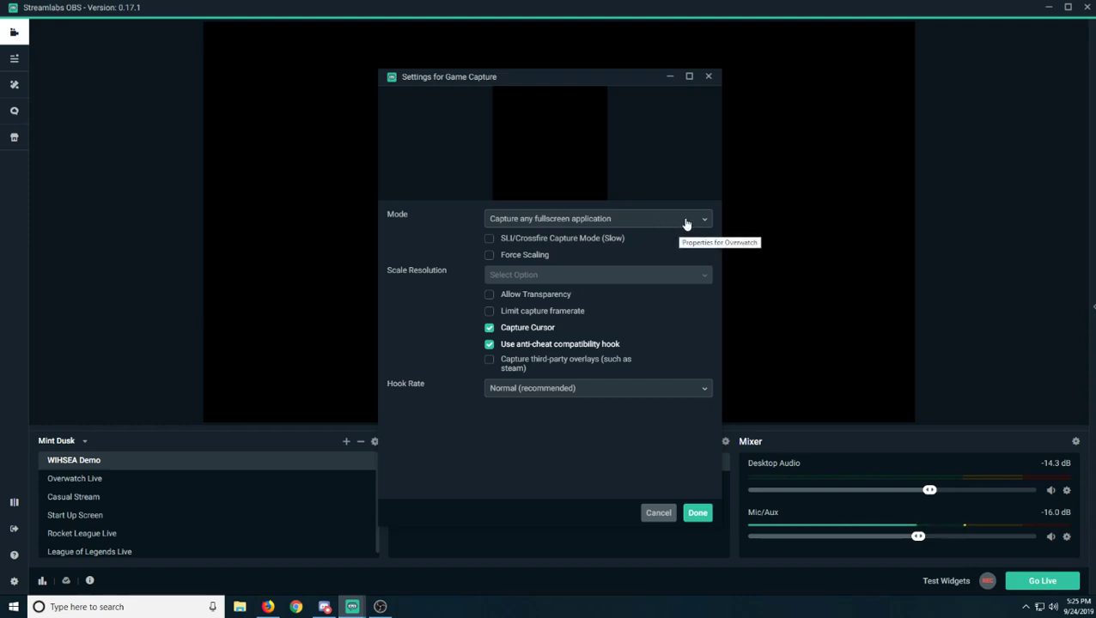
# Step: Try the "Capture specific window" mode for the Overwatch source and view the windows available to capture
pyautogui.click(624, 223)
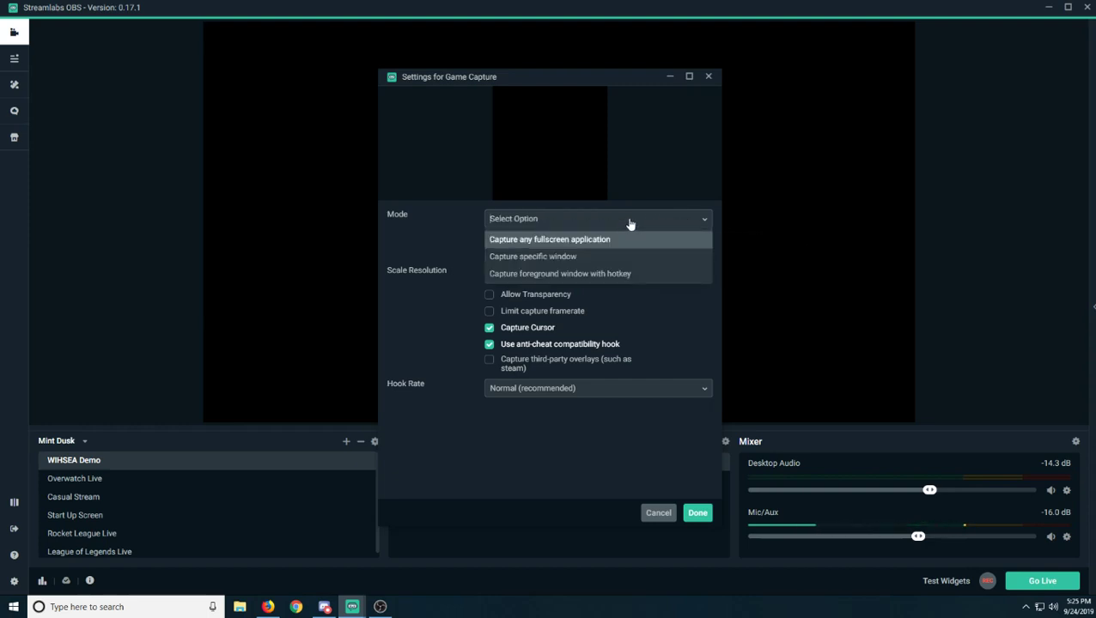
pyautogui.click(553, 259)
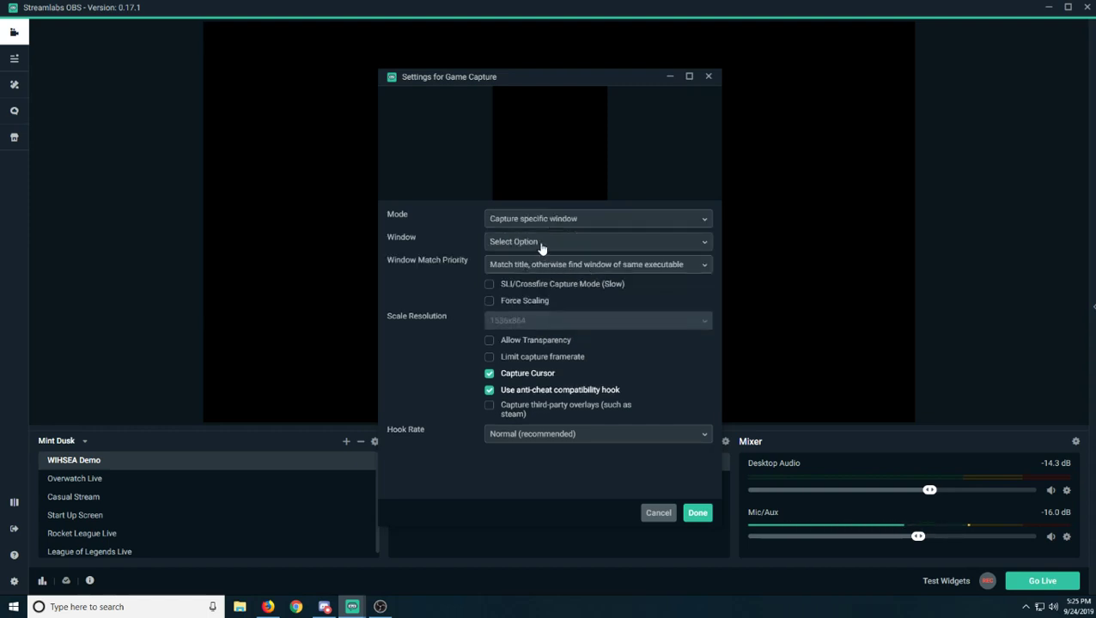
pyautogui.click(564, 247)
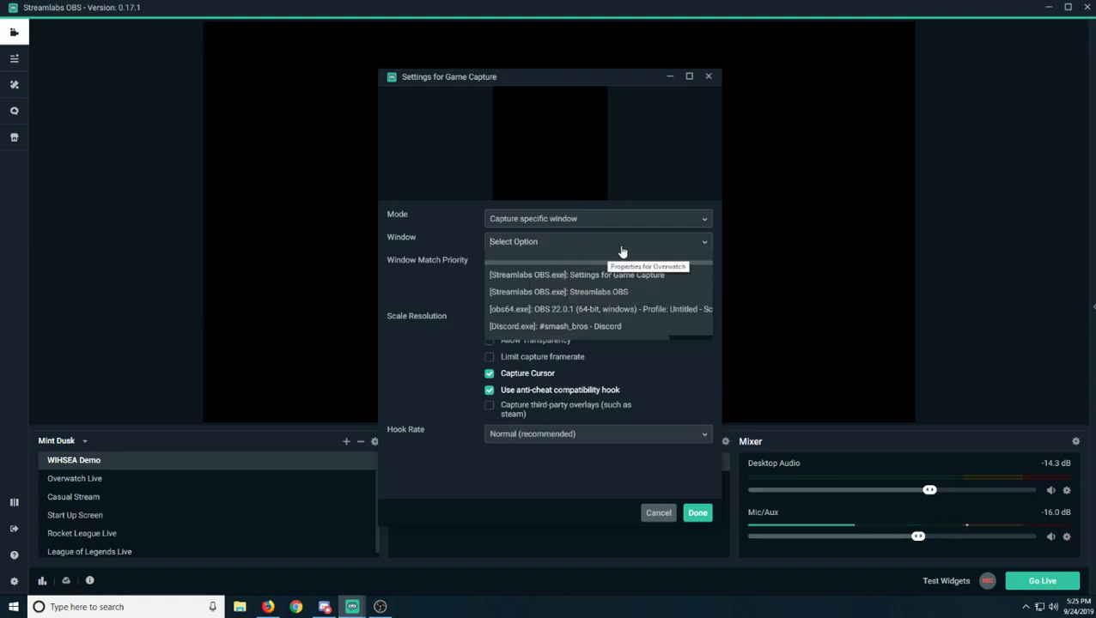
pyautogui.click(706, 244)
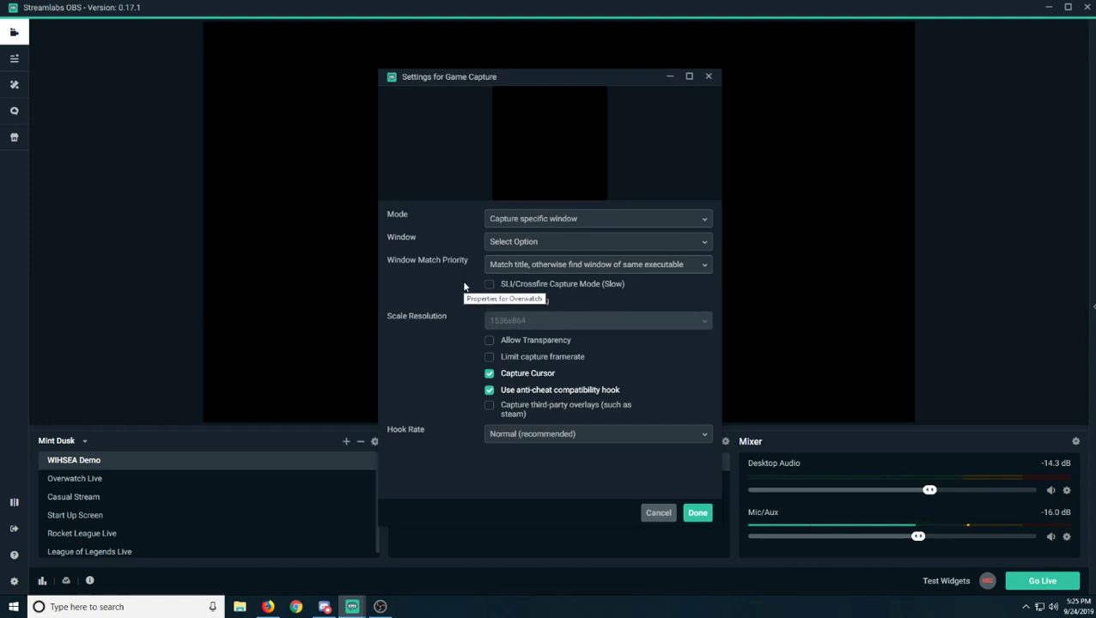
pyautogui.click(594, 242)
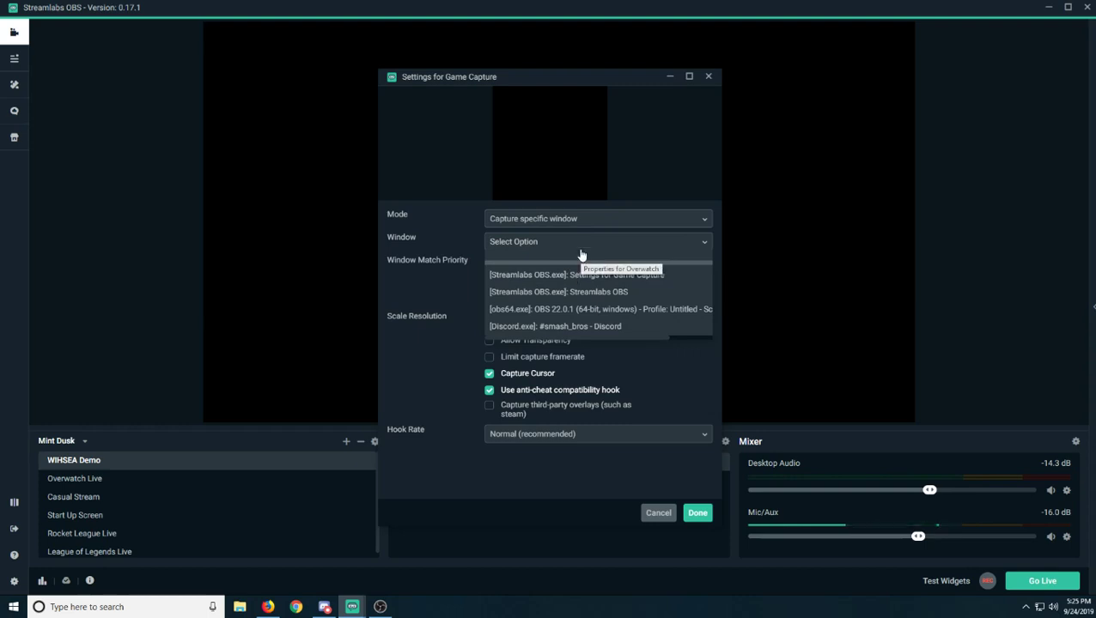
# Step: Set the Overwatch source to capture any fullscreen application with cursor capture enabled, and finish its settings
pyautogui.click(587, 220)
pyautogui.click(559, 237)
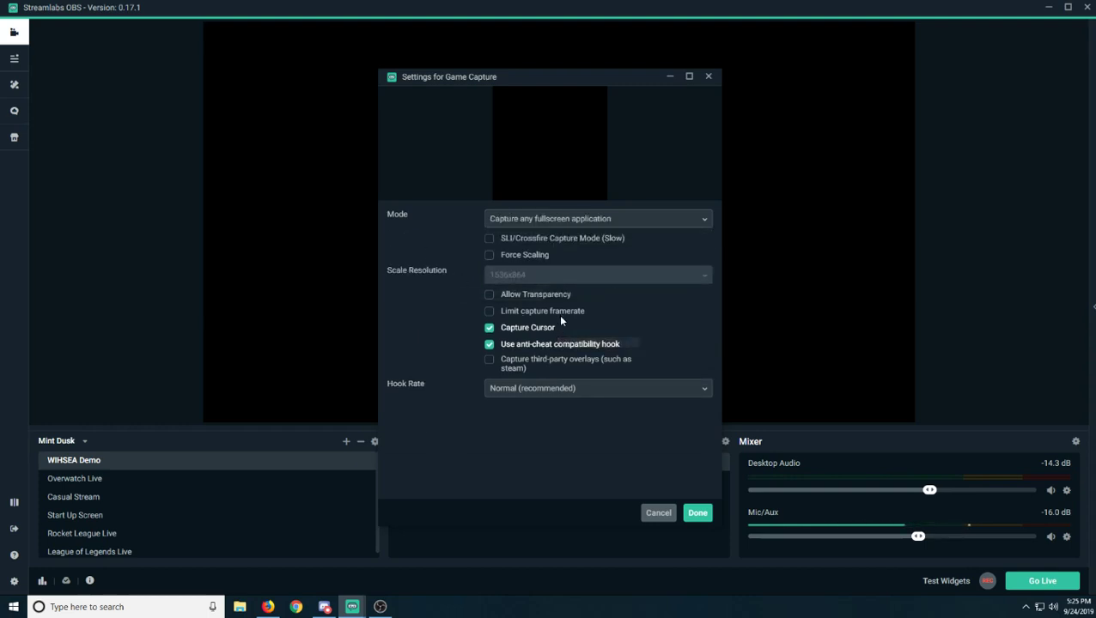
pyautogui.click(489, 330)
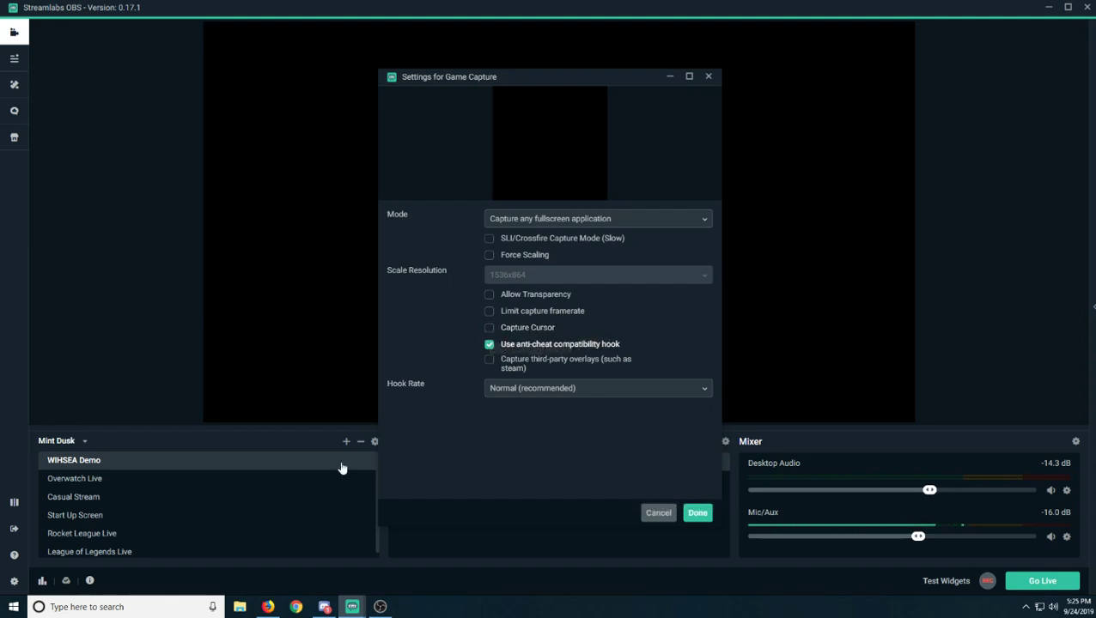
pyautogui.click(489, 329)
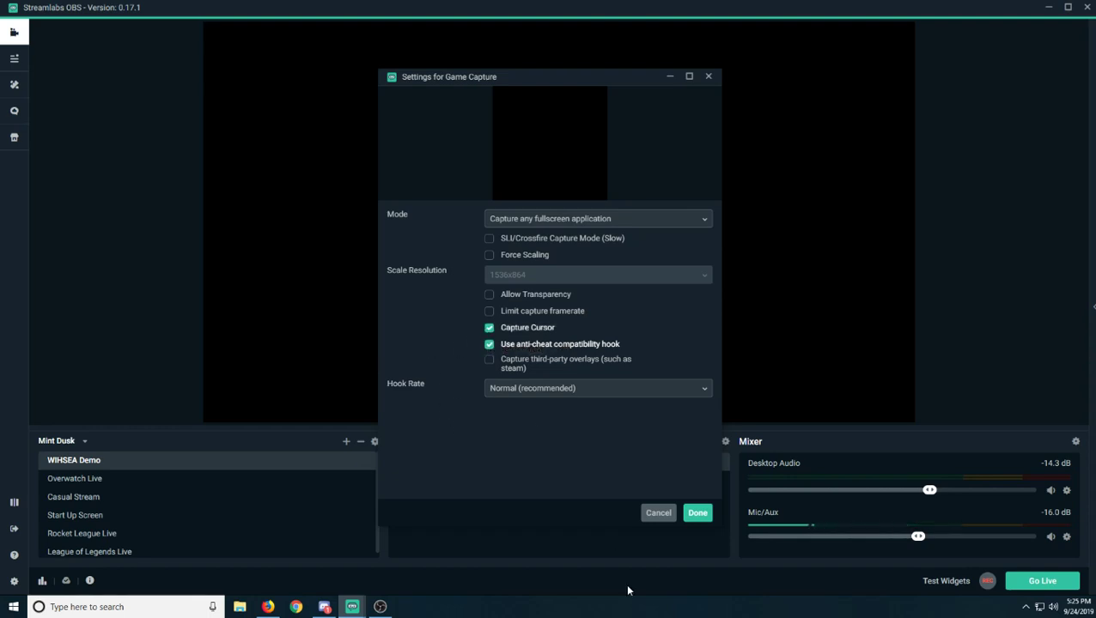
pyautogui.click(698, 513)
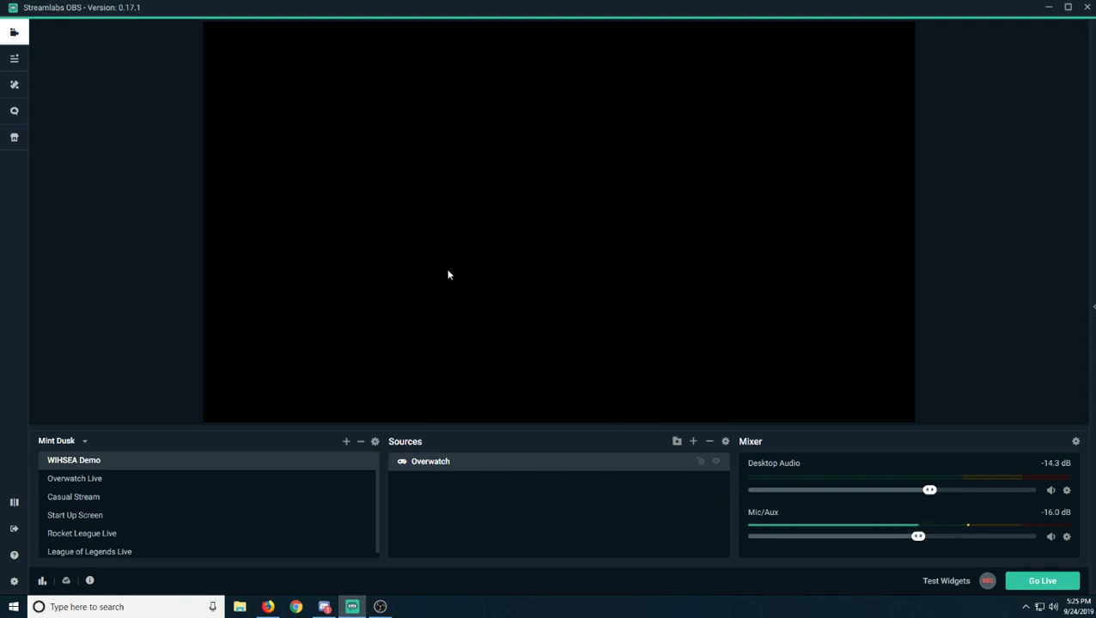
# Step: Add a new Image source named "JI Case" to the scene
pyautogui.click(693, 443)
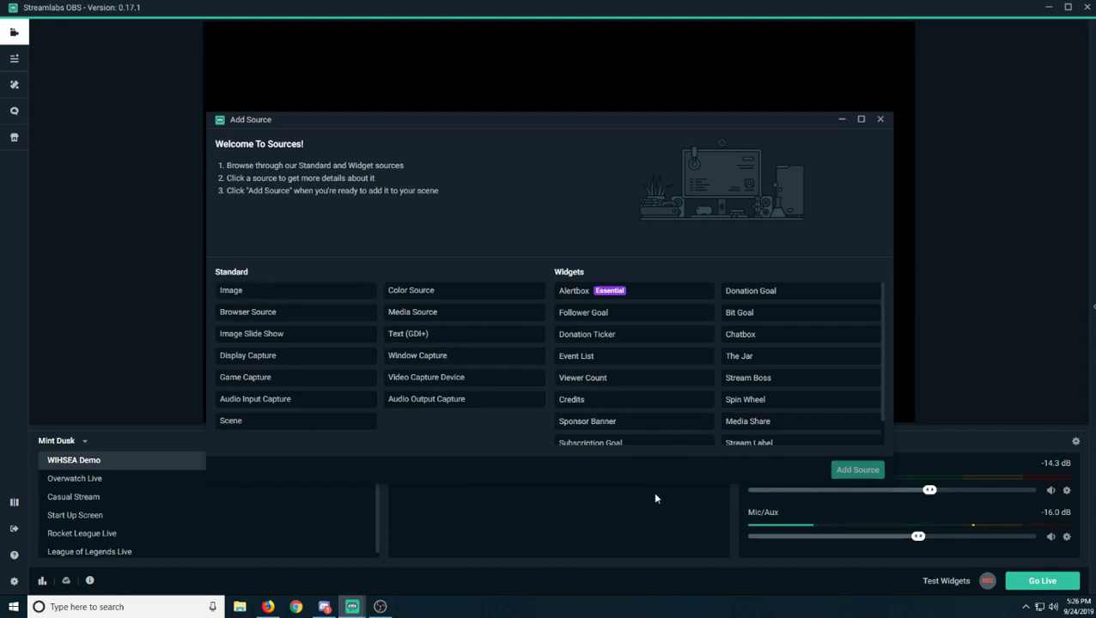
pyautogui.click(284, 298)
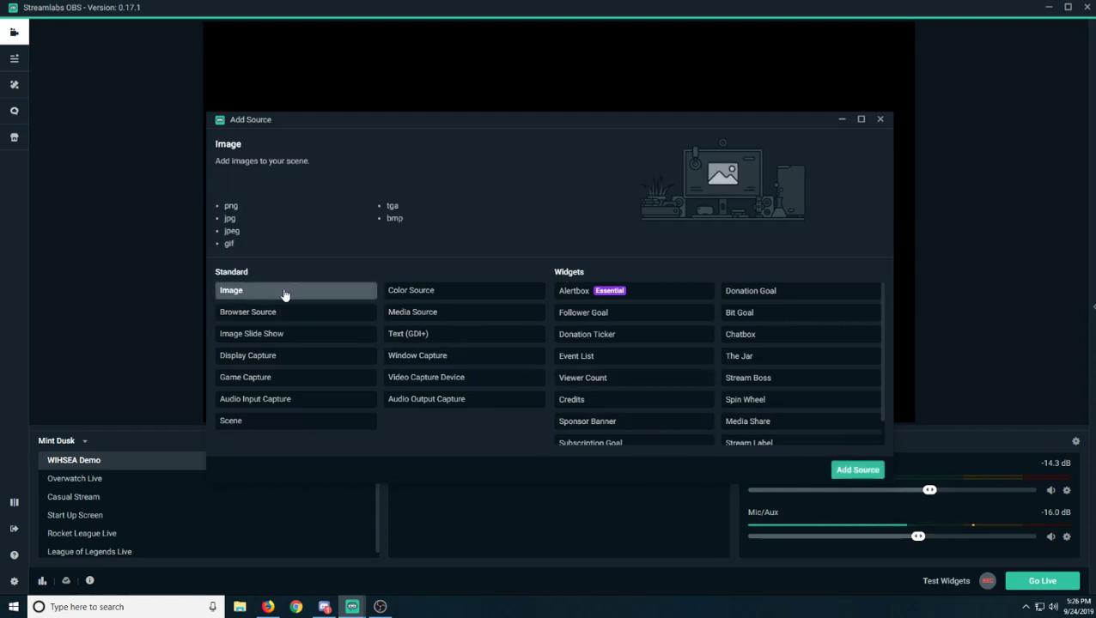
pyautogui.click(851, 473)
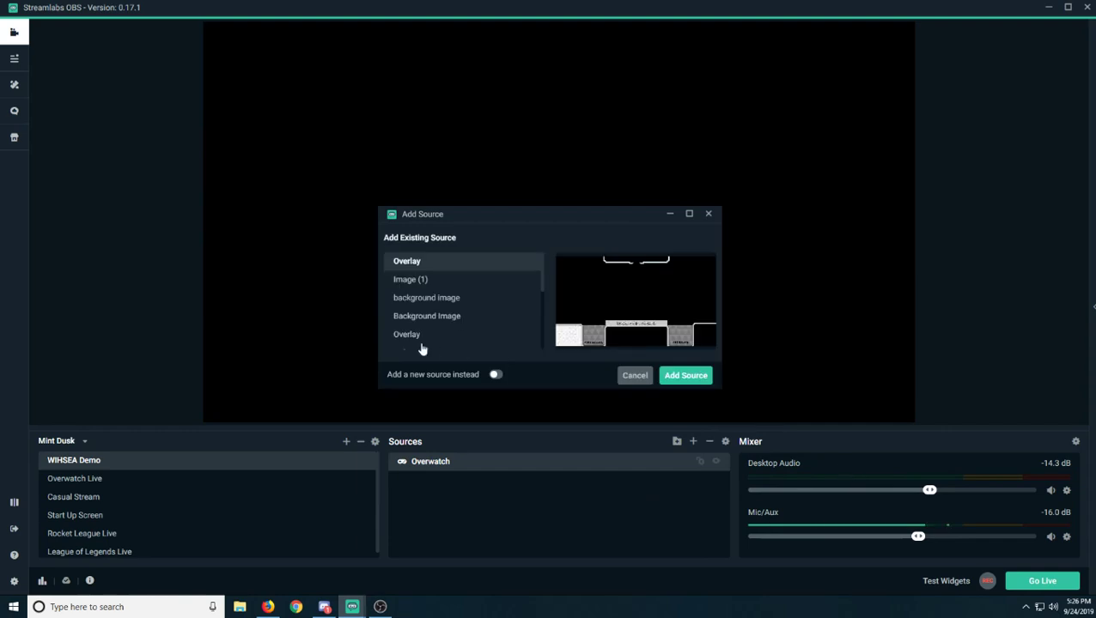
pyautogui.click(496, 375)
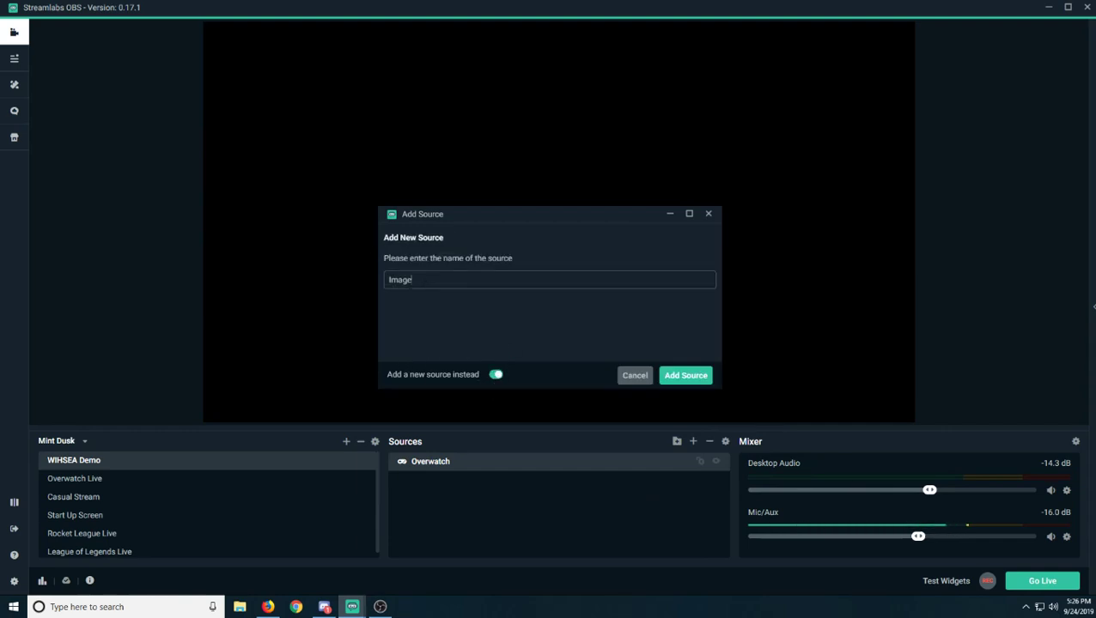
pyautogui.hotkey('ctrl', 'a')
pyautogui.write('JI Case')
pyautogui.click(686, 375)
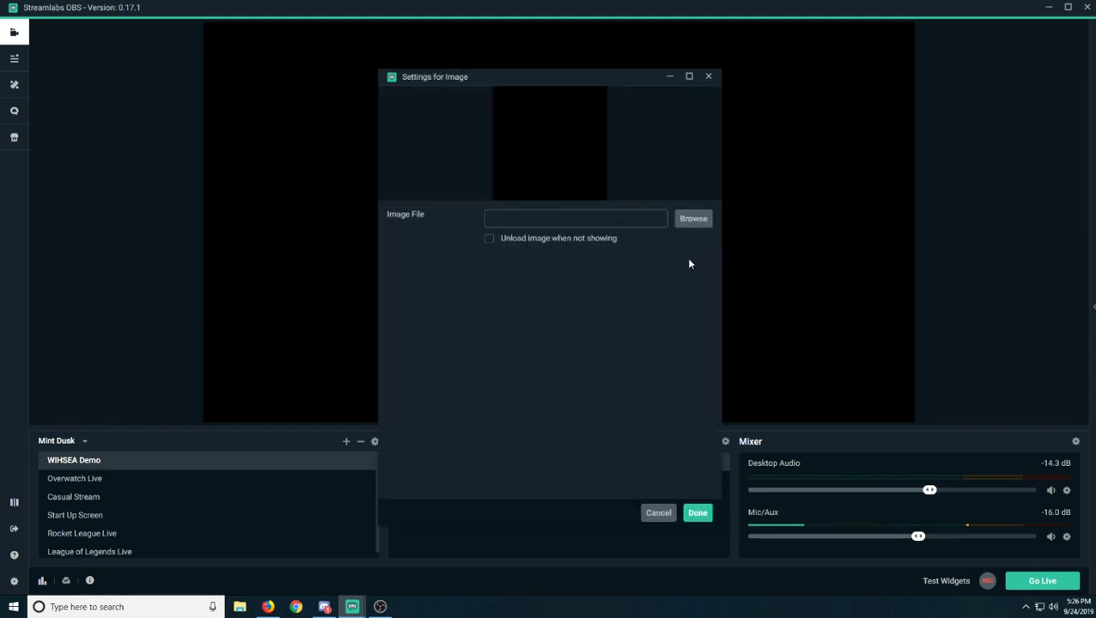
# Step: Load the "case" logo from the School Logos folder as the JI Case image file
pyautogui.click(691, 220)
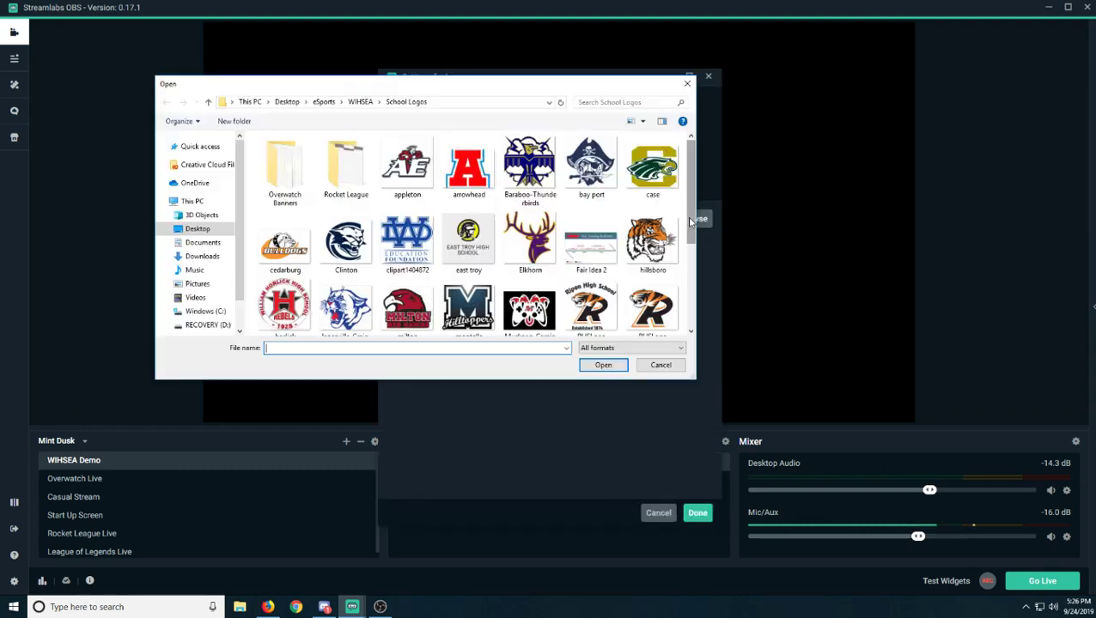
pyautogui.click(638, 162)
pyautogui.click(602, 365)
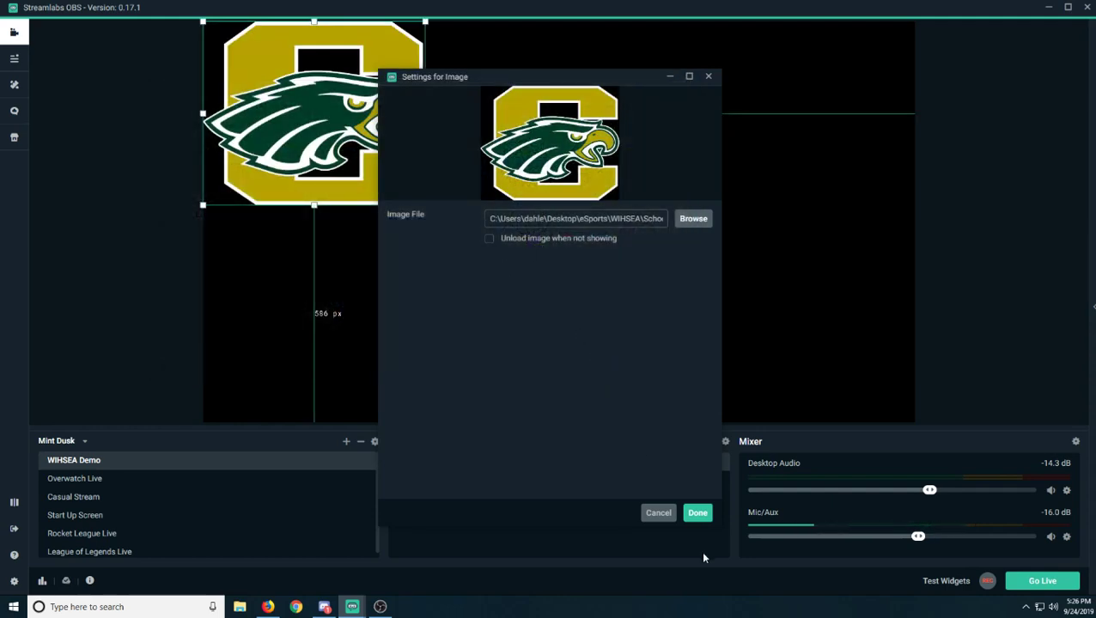
pyautogui.click(698, 513)
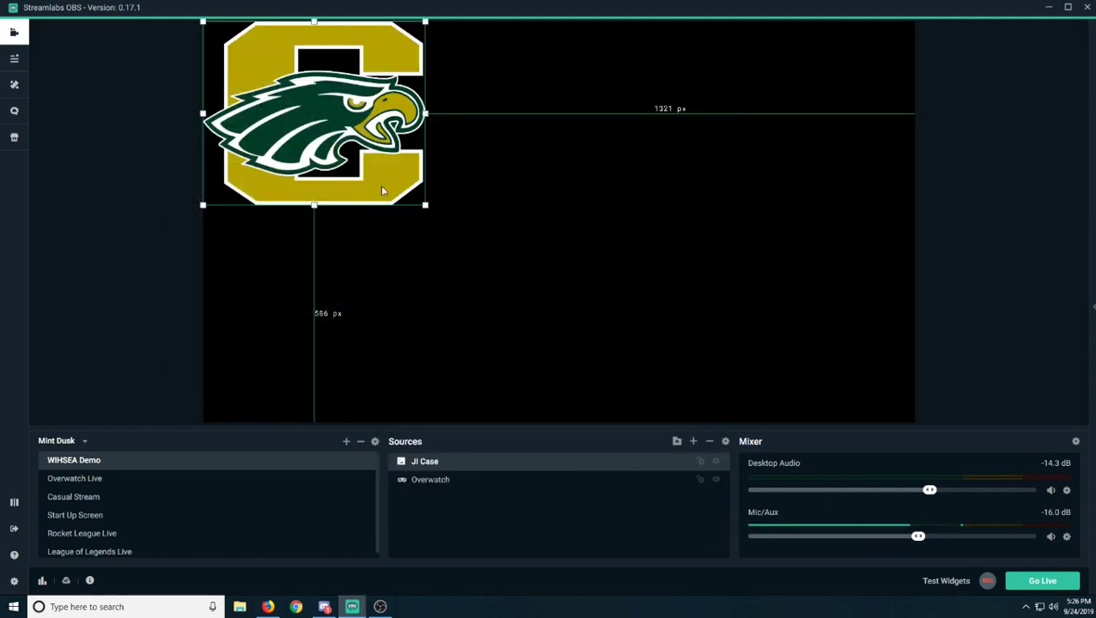
# Step: Shrink the JI Case logo and place it in the canvas's upper-left area, about 146 px from the left edge and 29 px from the top
pyautogui.moveTo(352, 147); pyautogui.dragTo(385, 170)
pyautogui.moveTo(459, 227); pyautogui.dragTo(289, 63)
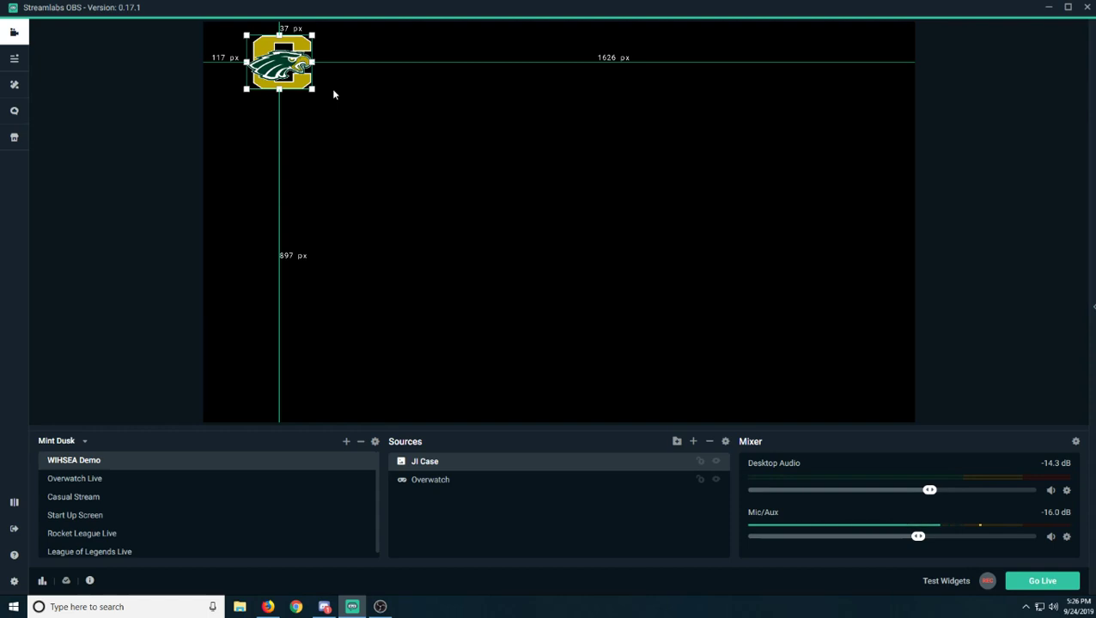
pyautogui.moveTo(286, 64)
pyautogui.mouseDown()
pyautogui.moveTo(315, 73)
pyautogui.moveTo(302, 65)
pyautogui.mouseUp()
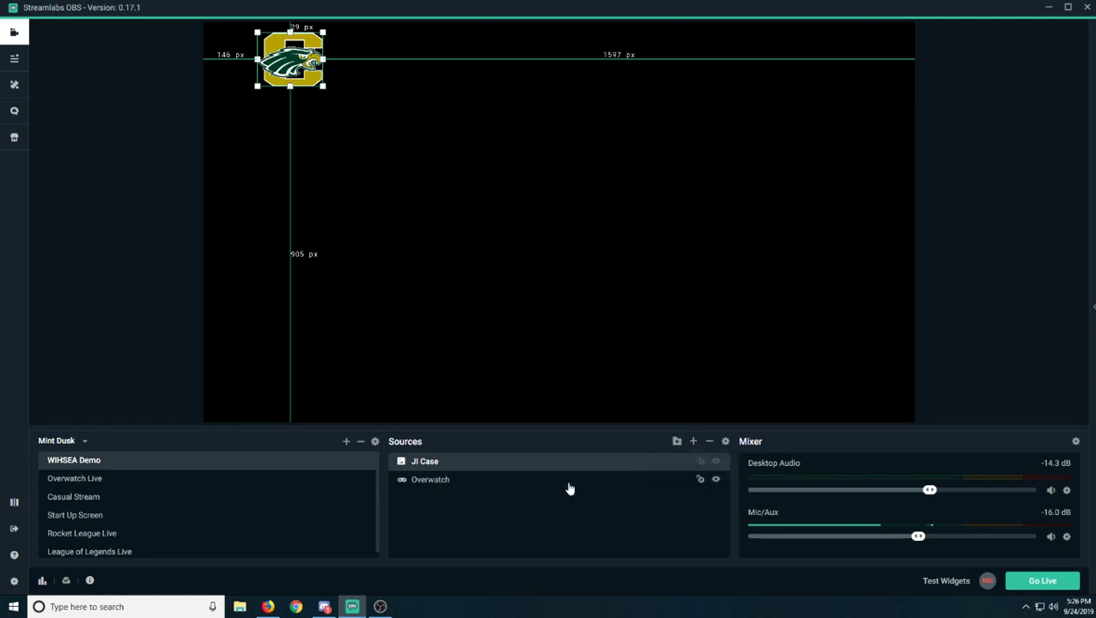
# Step: Add a new Image source named "Union Grove" to the scene
pyautogui.click(694, 442)
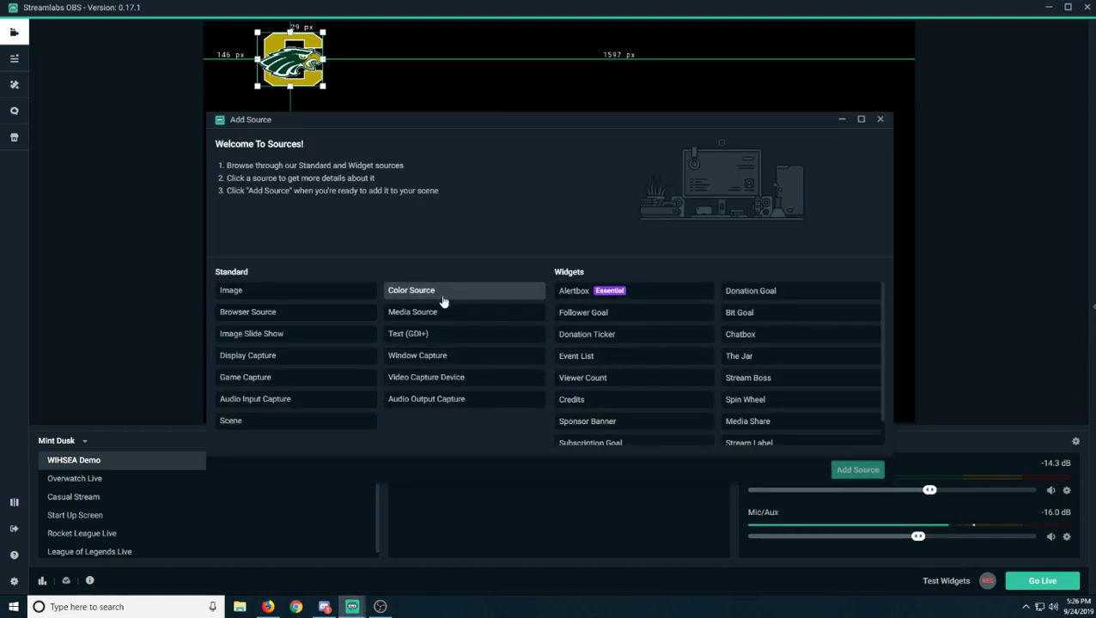
pyautogui.click(309, 293)
pyautogui.click(846, 468)
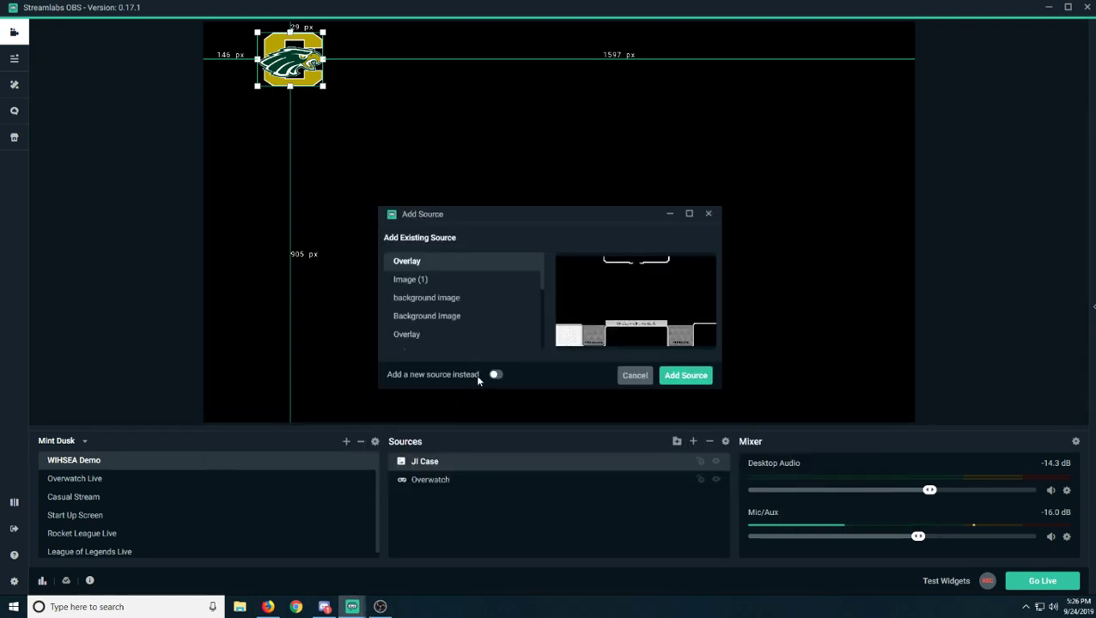
pyautogui.click(495, 375)
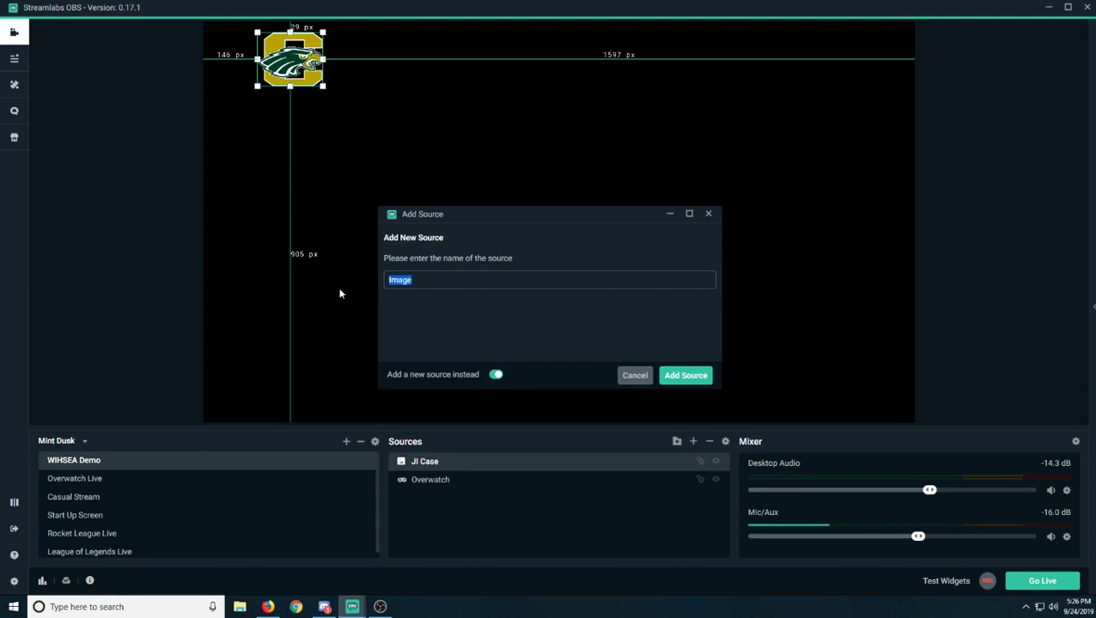
pyautogui.write('Union Grove')
pyautogui.click(668, 376)
# Step: Load the "union_grove" logo from the School Logos folder as the Union Grove image file
pyautogui.click(703, 221)
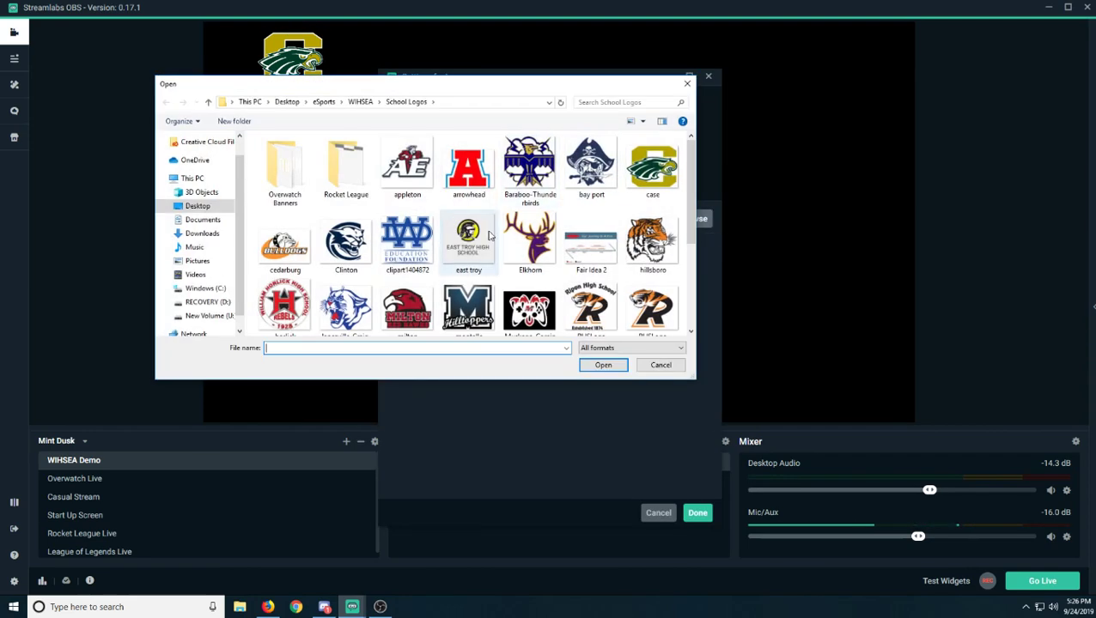
pyautogui.scroll(-2, 468, 249)
pyautogui.click(407, 300)
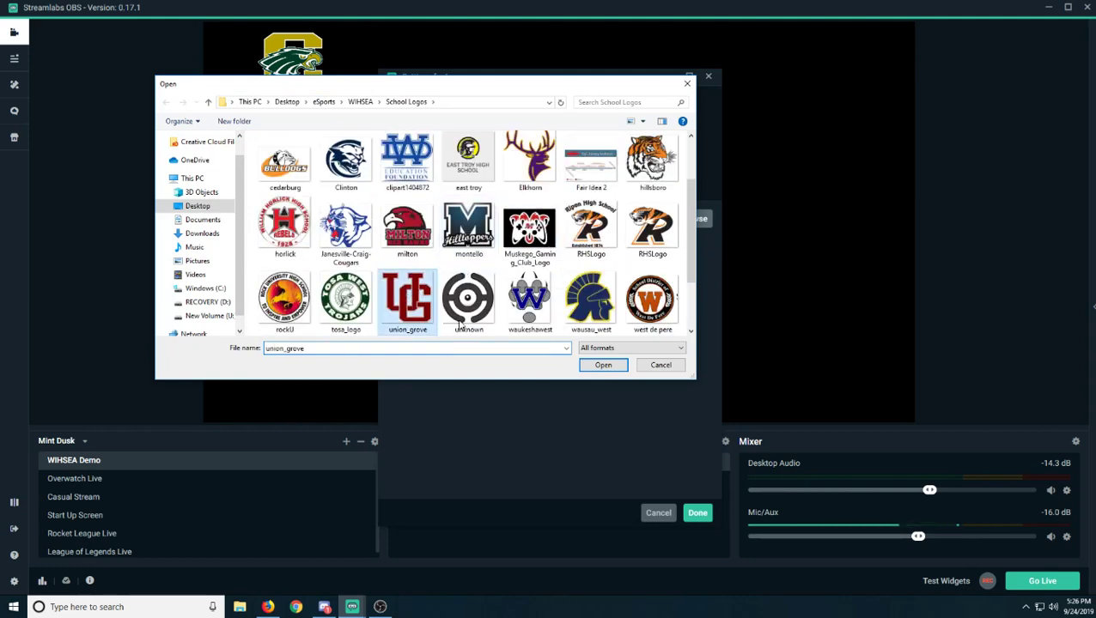
pyautogui.click(601, 366)
pyautogui.click(697, 513)
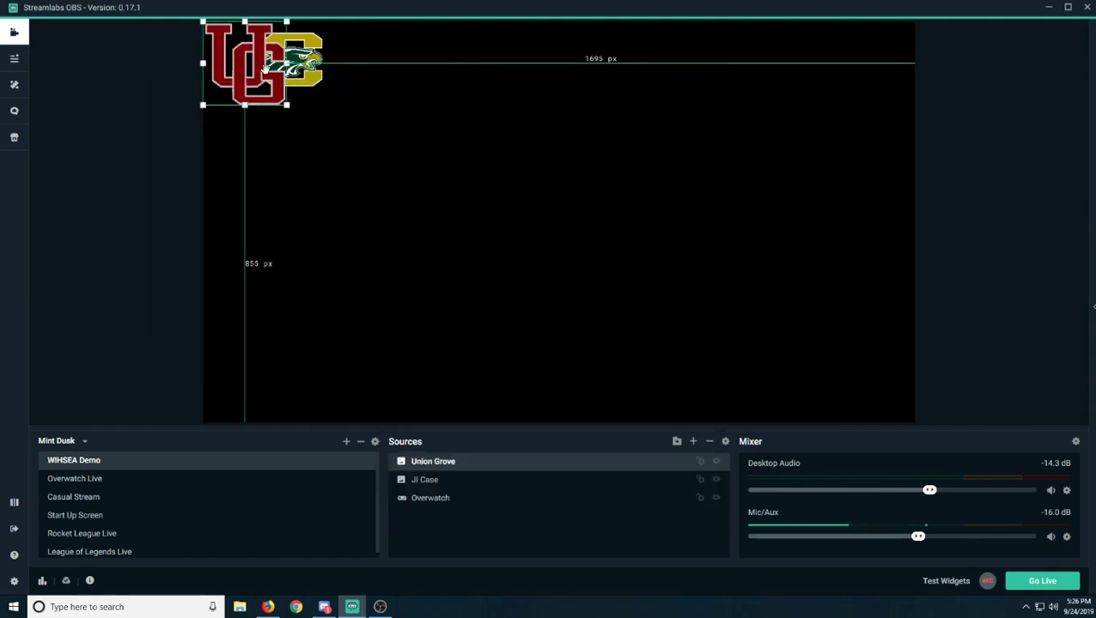
# Step: Move the Union Grove logo to the canvas's upper-right area and shrink it, about 338 px from the right edge and 33 px from the top
pyautogui.moveTo(255, 72); pyautogui.dragTo(779, 83)
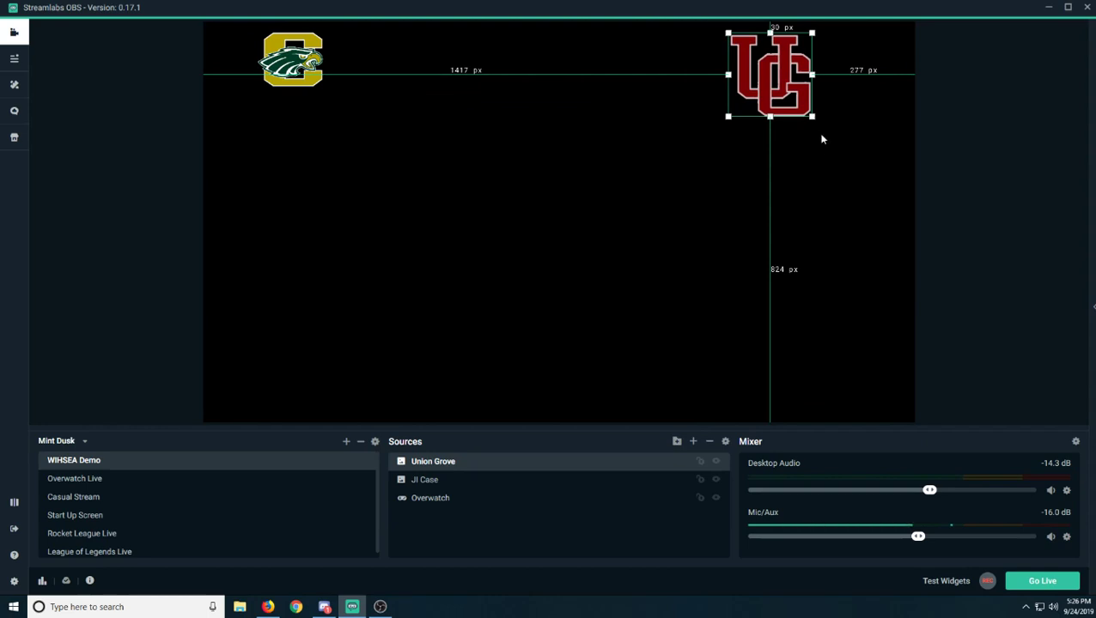
pyautogui.moveTo(812, 116); pyautogui.dragTo(767, 79)
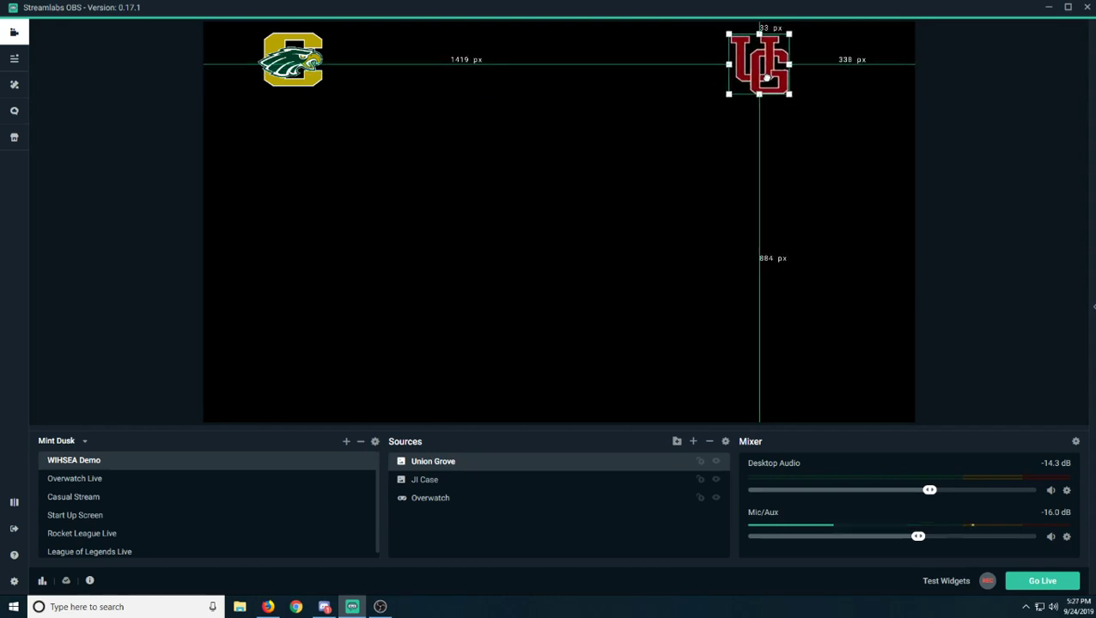
pyautogui.click(697, 168)
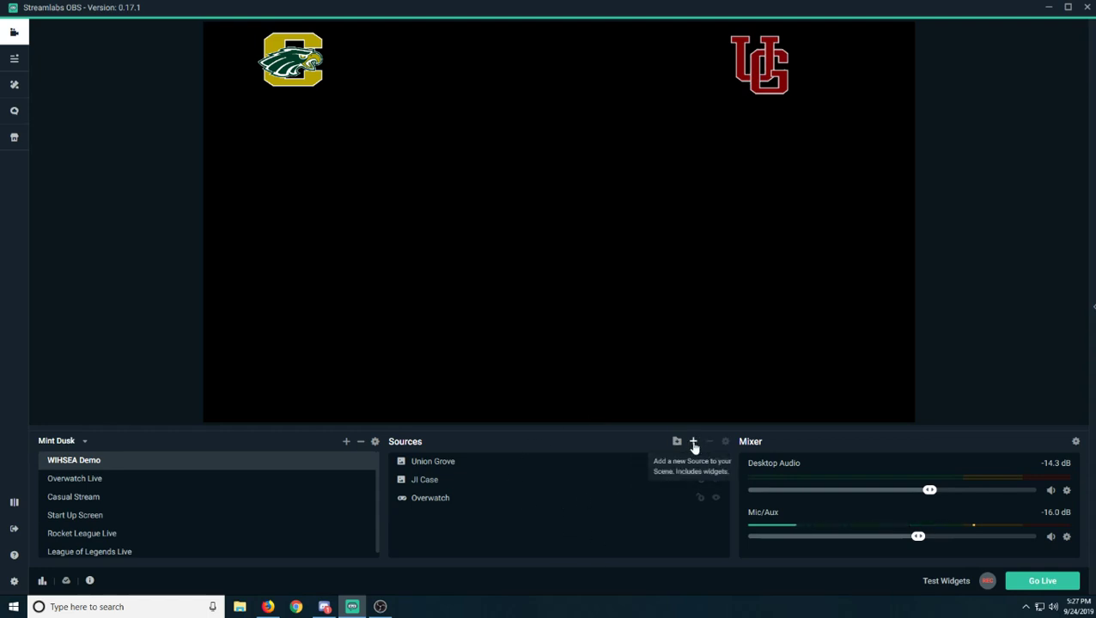
# Step: Add the existing Overlay image with the League of Legends banner to the scene and order it between JI Case and Overwatch
pyautogui.click(693, 442)
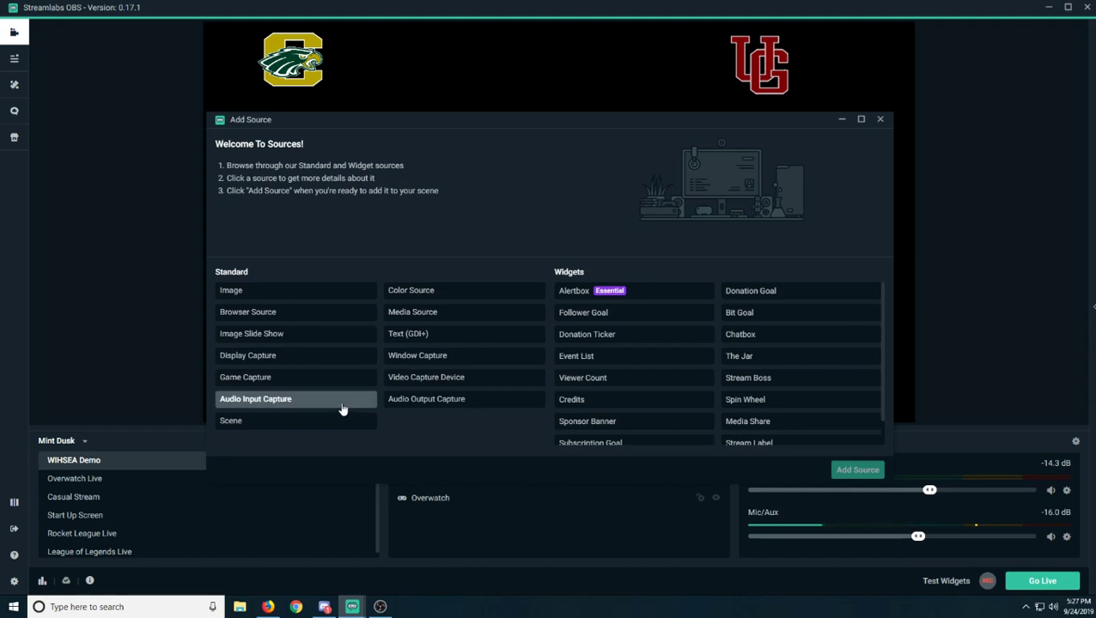
pyautogui.click(291, 297)
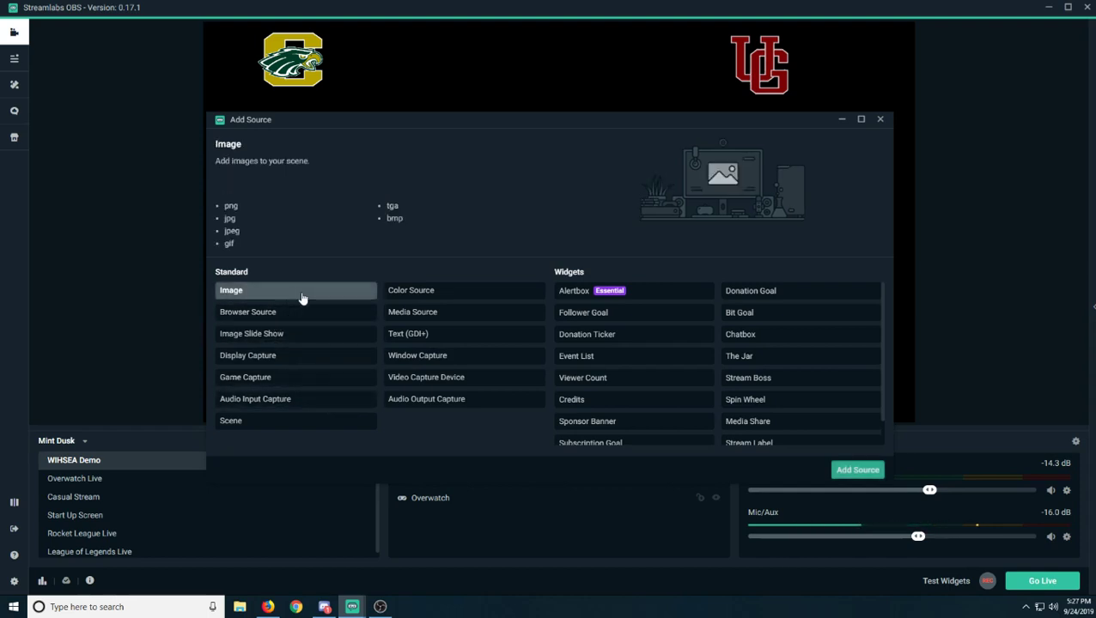
pyautogui.click(859, 481)
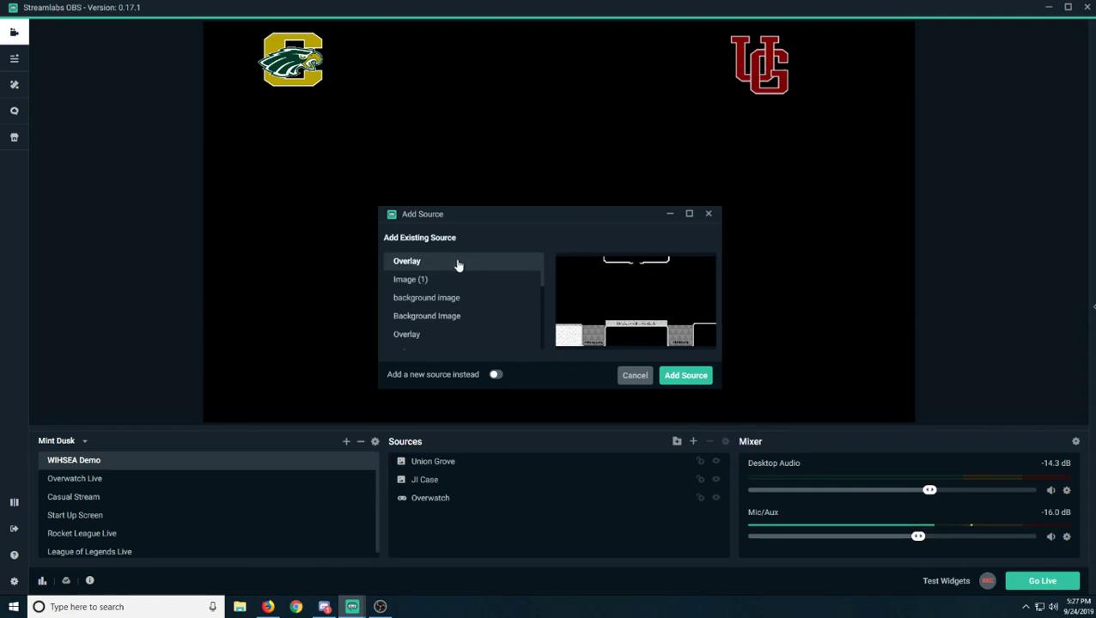
pyautogui.click(693, 378)
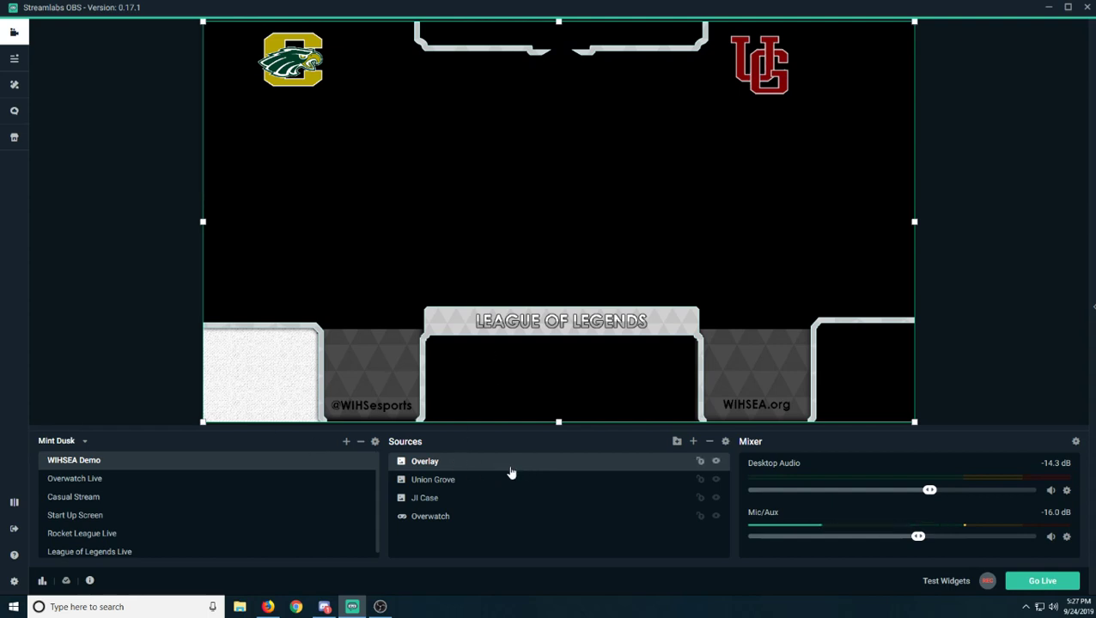
pyautogui.moveTo(511, 466); pyautogui.dragTo(519, 509)
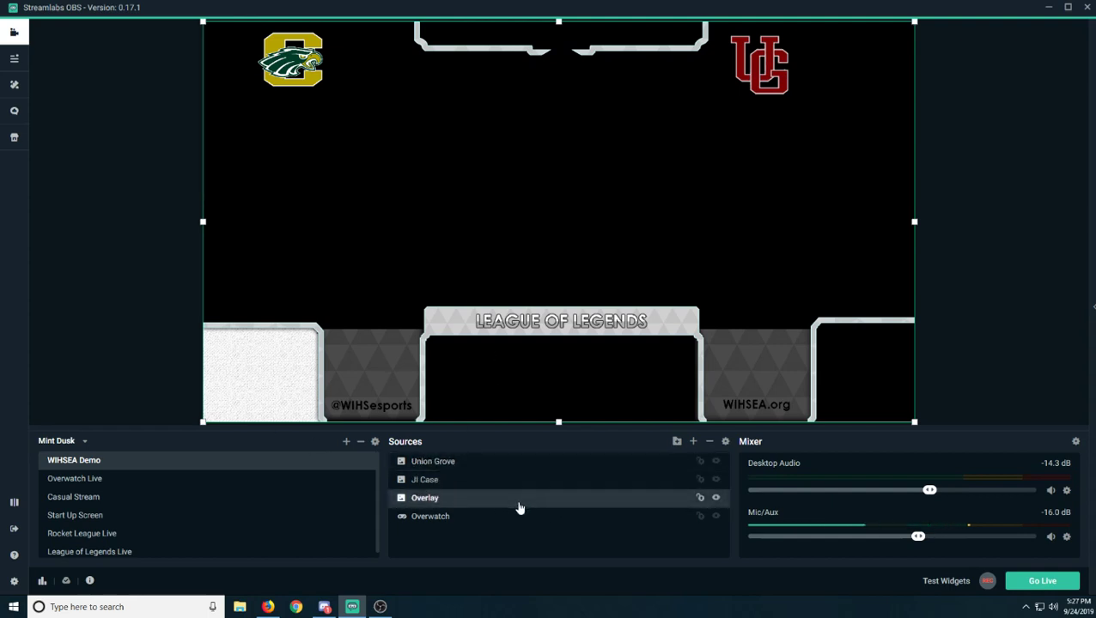
pyautogui.click(448, 464)
pyautogui.moveTo(761, 69); pyautogui.dragTo(755, 369)
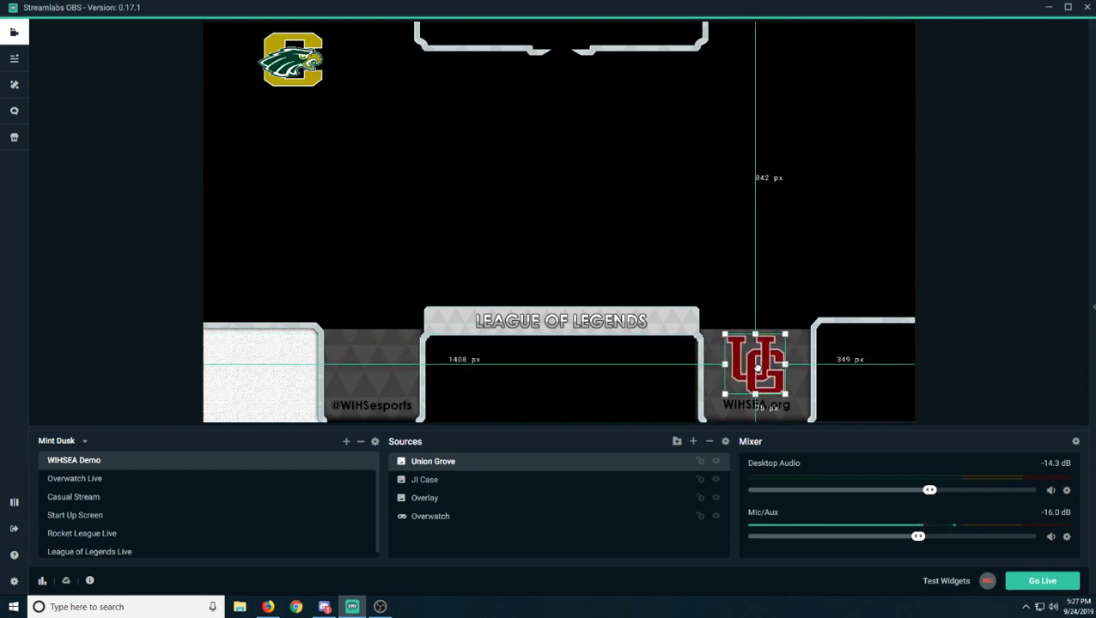
pyautogui.click(460, 481)
pyautogui.moveTo(305, 60); pyautogui.dragTo(385, 365)
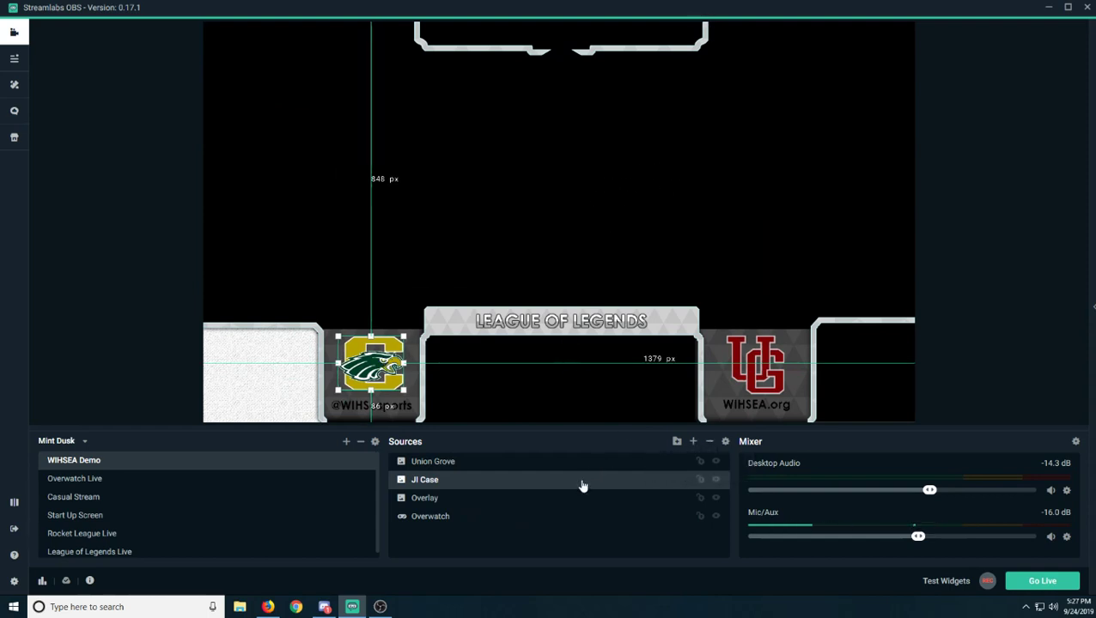
# Step: Add a Video Capture Device source named "Web Cam" above Union Grove, accepting its default device settings
pyautogui.click(614, 462)
pyautogui.click(693, 442)
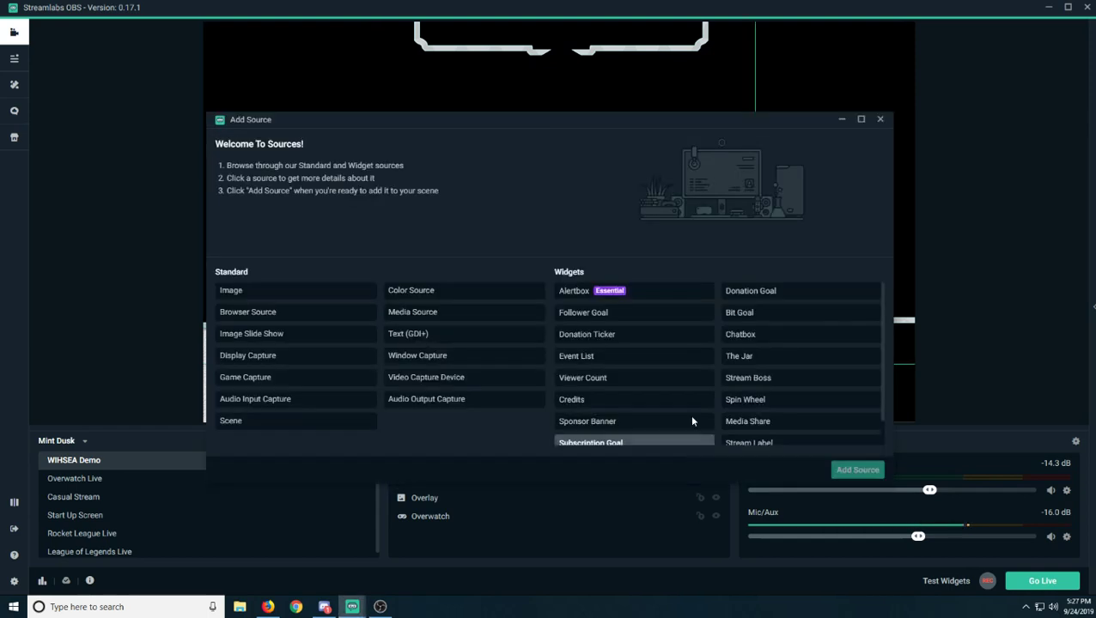
pyautogui.click(471, 387)
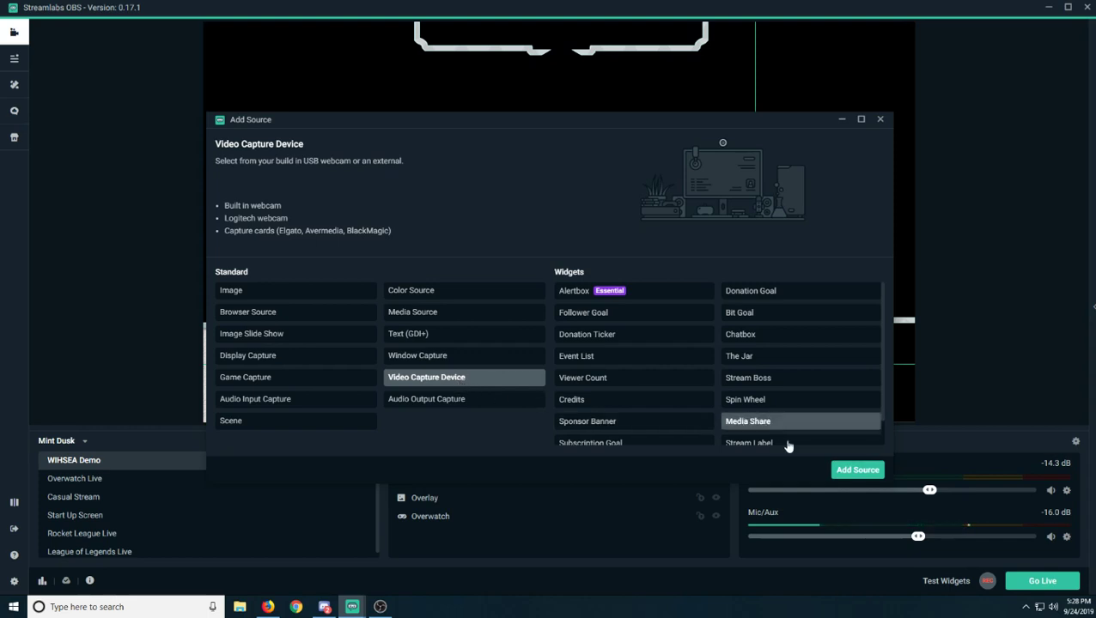
pyautogui.click(857, 470)
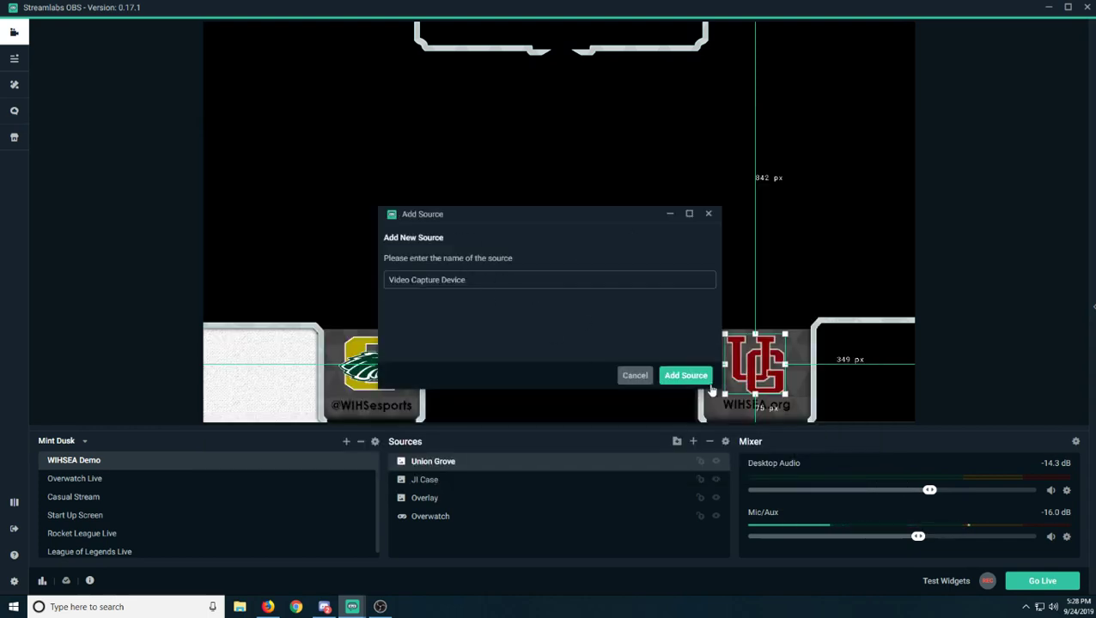
pyautogui.moveTo(484, 280); pyautogui.dragTo(259, 281)
pyautogui.write('Web Came')
pyautogui.press('BackSpace')
pyautogui.click(678, 374)
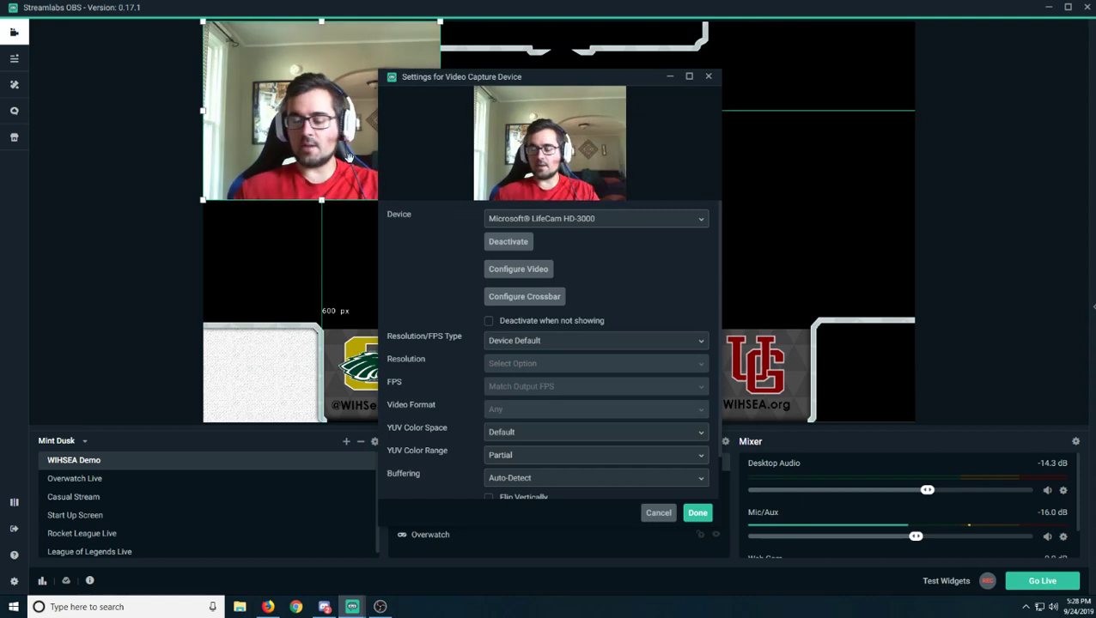
pyautogui.click(698, 512)
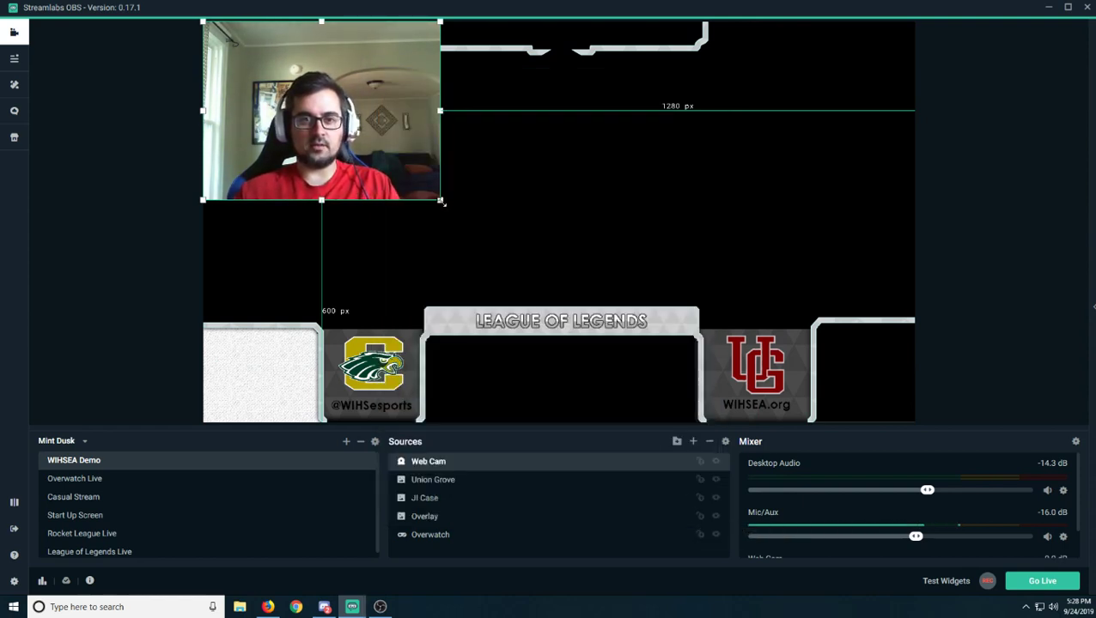
# Step: Fit the Web Cam feed into the overlay's lower-left white box, about 847 px from the top and 1624 px from the right, and hide it
pyautogui.moveTo(442, 200); pyautogui.dragTo(328, 423)
pyautogui.moveTo(266, 381); pyautogui.dragTo(257, 374)
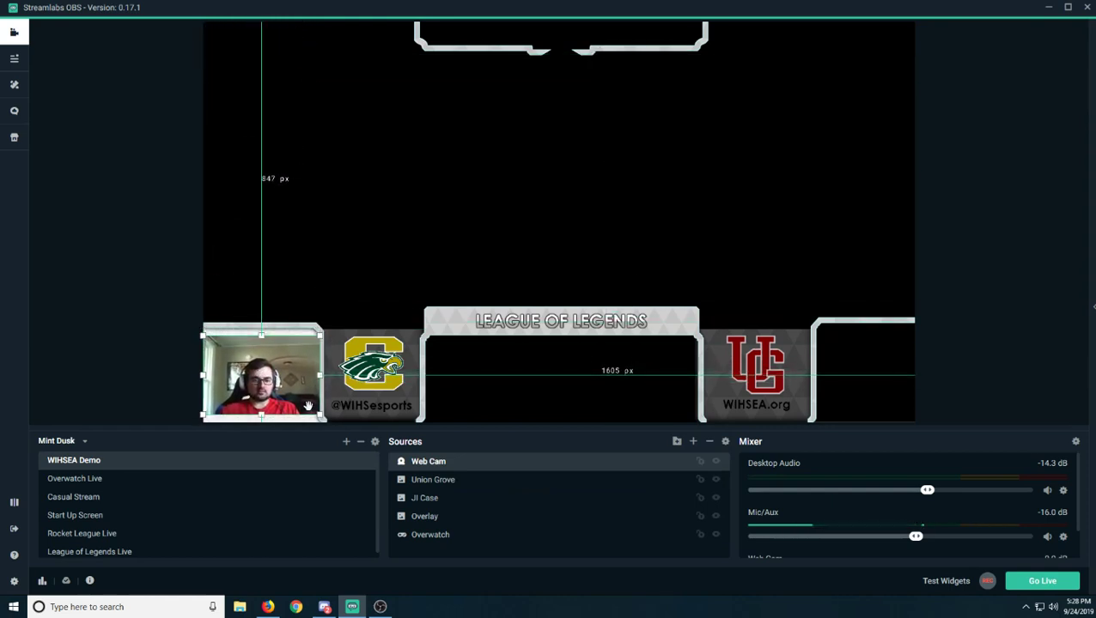
pyautogui.moveTo(307, 407); pyautogui.dragTo(295, 408)
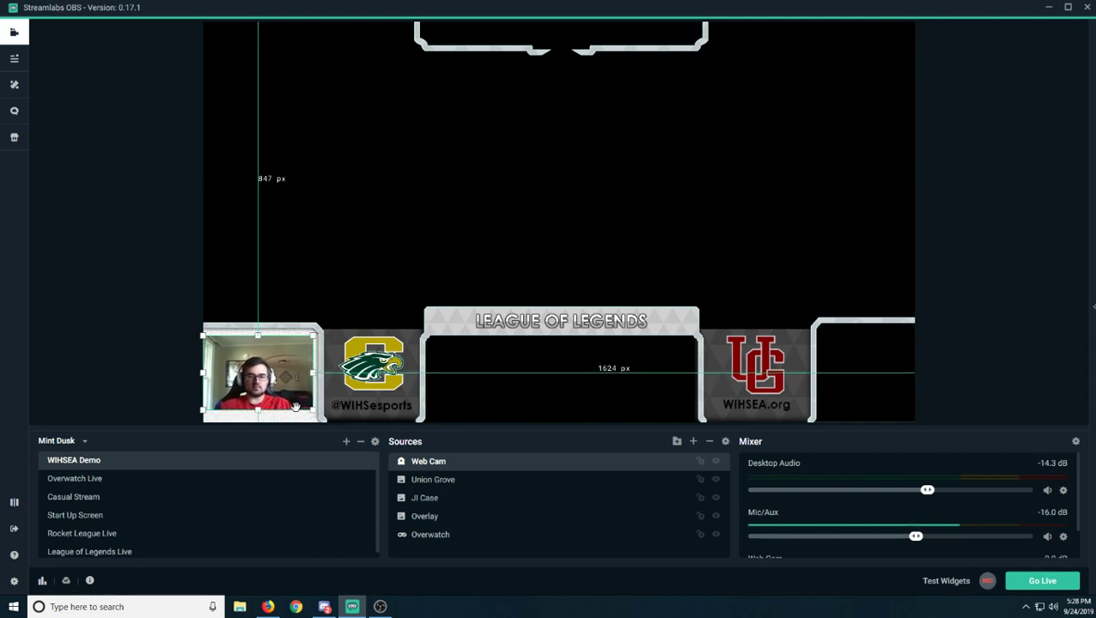
pyautogui.click(717, 466)
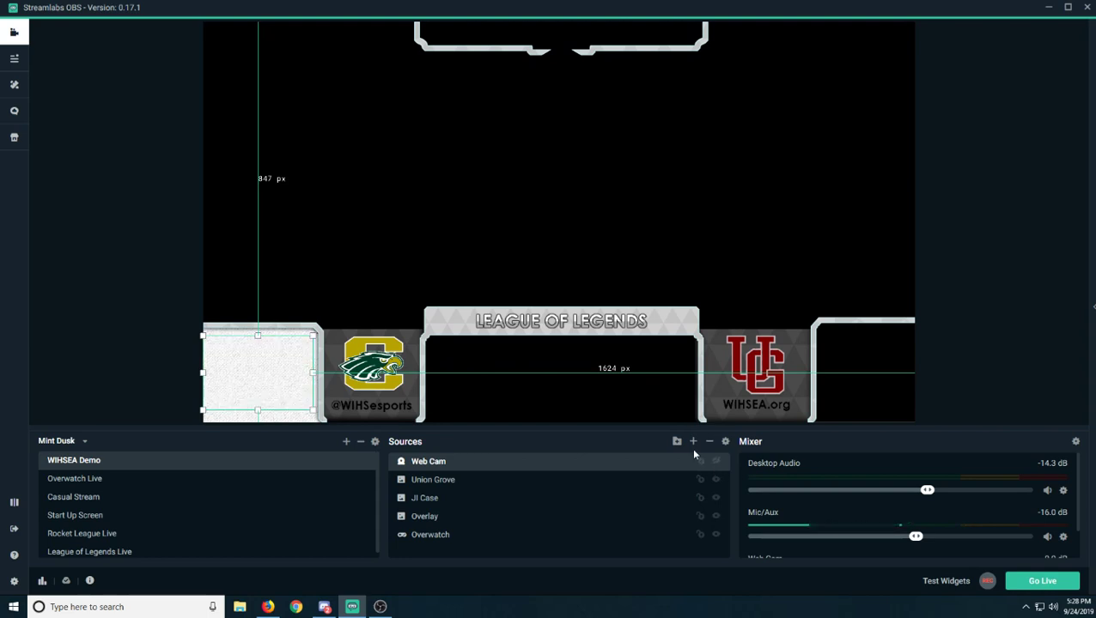
# Step: Add the existing Alert Box widget and place it mid-canvas above the banner, about 108 px from the top and 576 px from the left edge
pyautogui.click(693, 442)
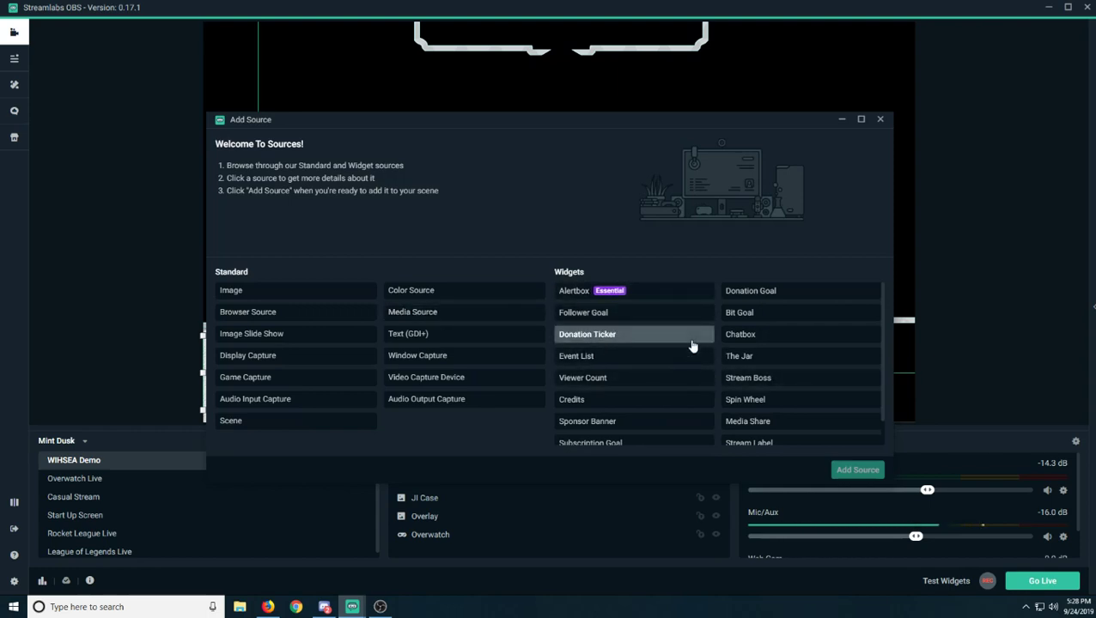
pyautogui.scroll(-1, 697, 362)
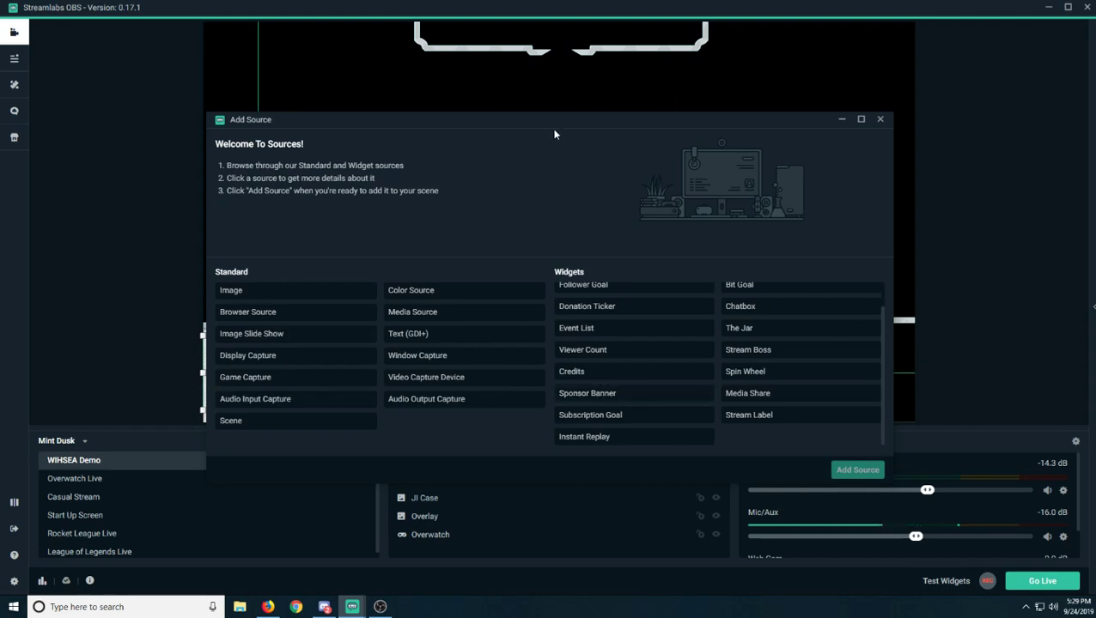
pyautogui.moveTo(588, 127); pyautogui.dragTo(727, 53)
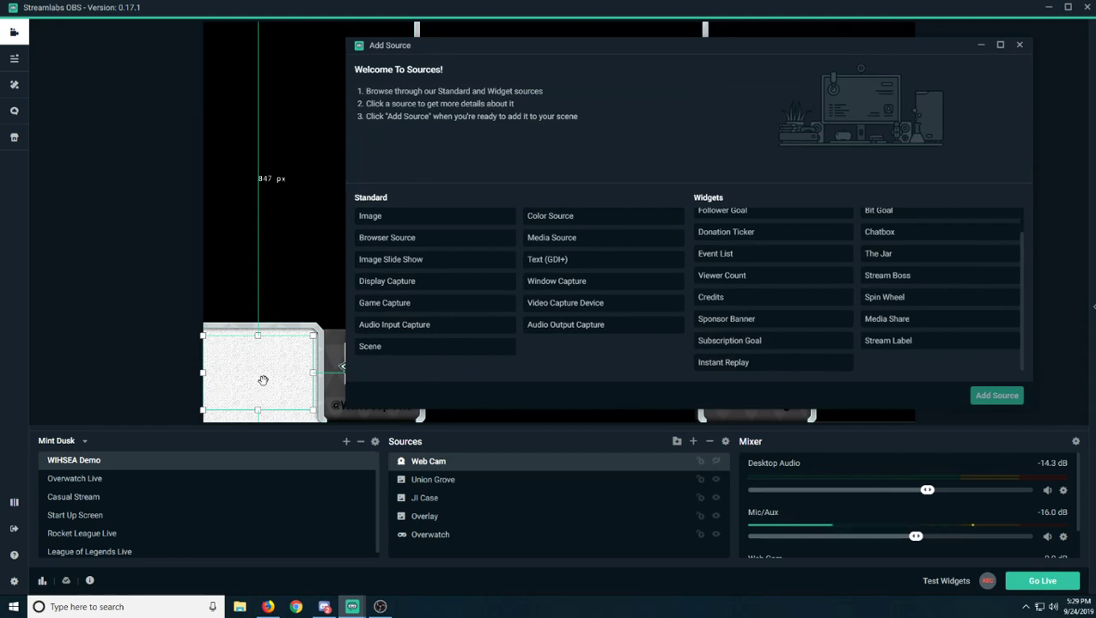
pyautogui.scroll(2, 811, 318)
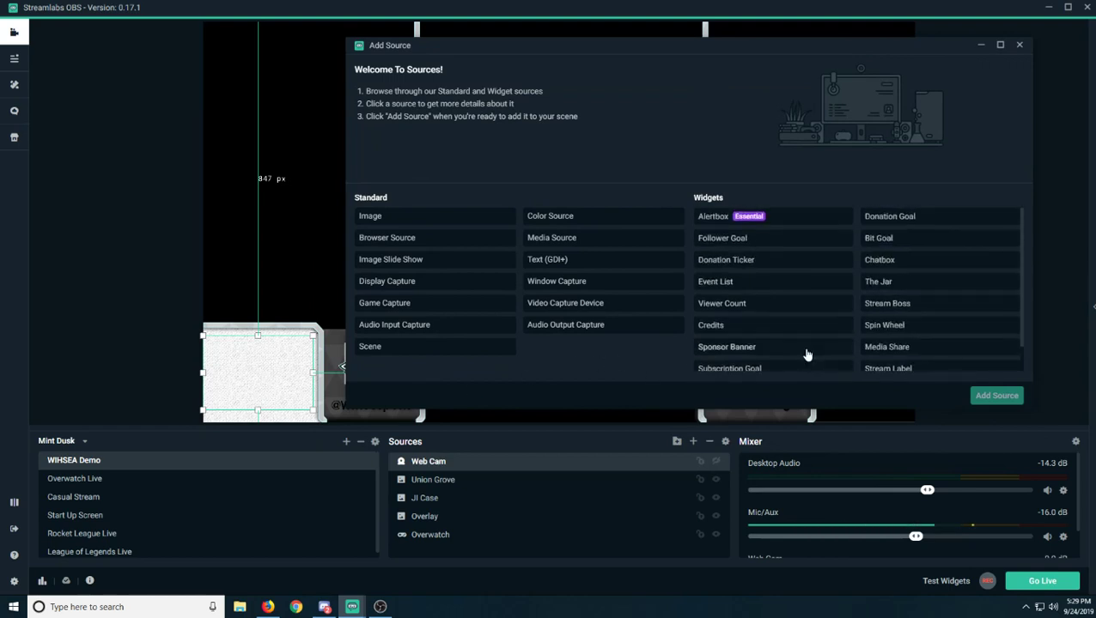
pyautogui.click(801, 220)
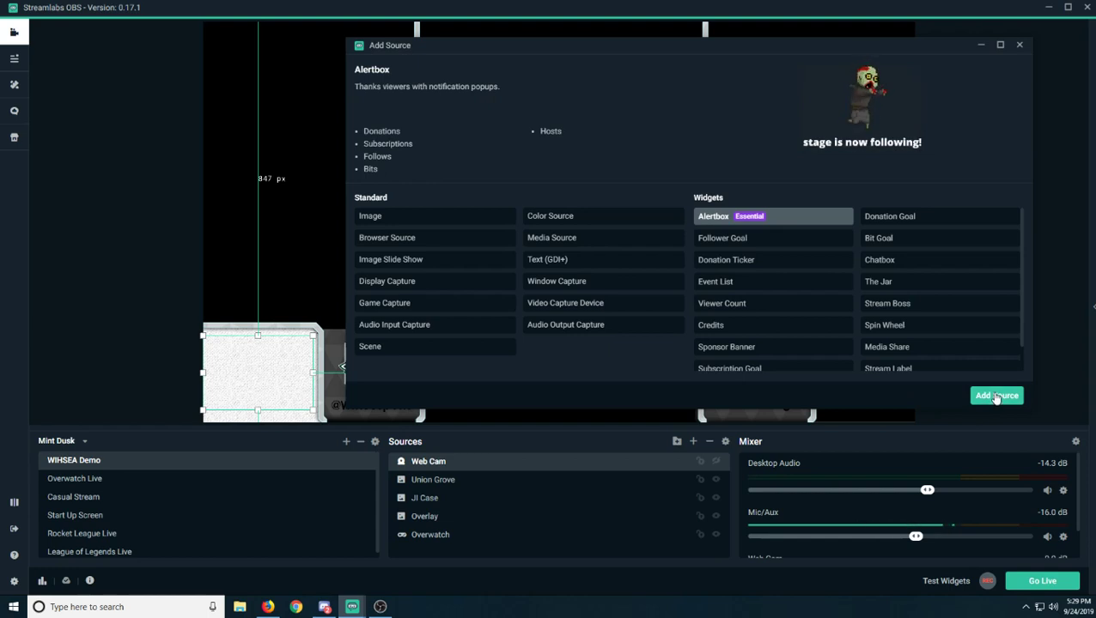
pyautogui.click(989, 395)
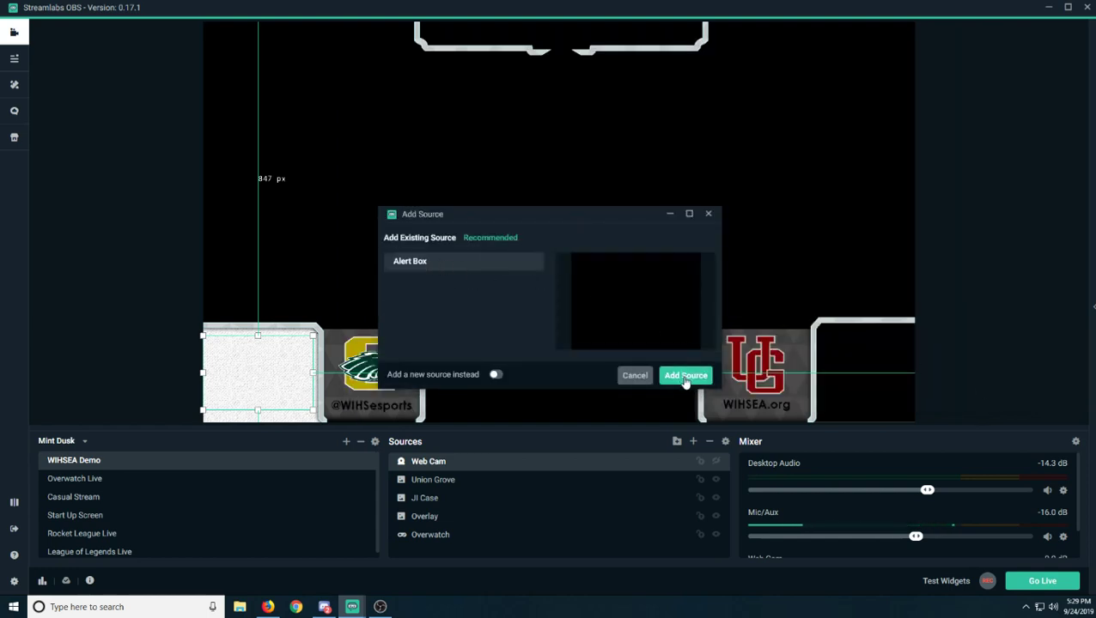
pyautogui.click(691, 379)
pyautogui.moveTo(414, 146); pyautogui.dragTo(622, 185)
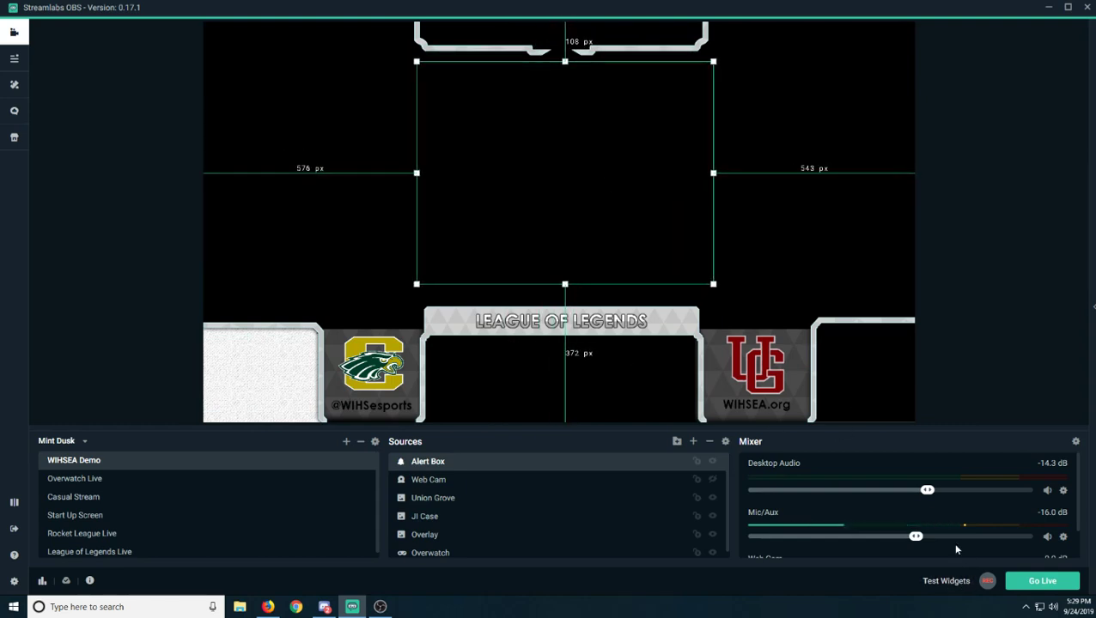
# Step: Test the Alert Box with sample follow, subscription and donation alerts
pyautogui.click(948, 585)
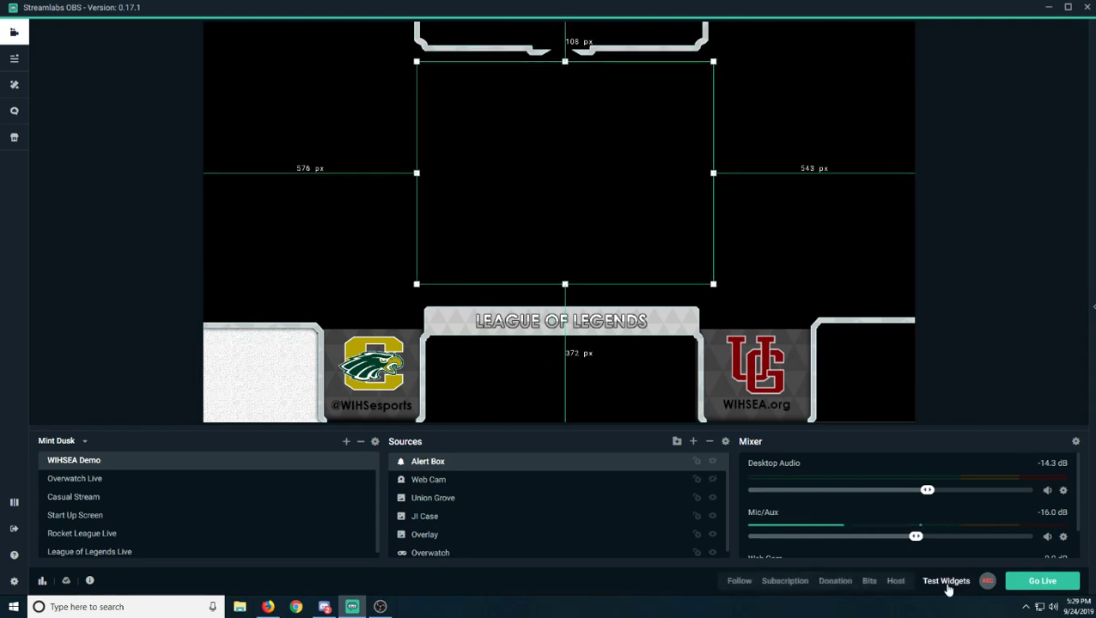
pyautogui.click(734, 581)
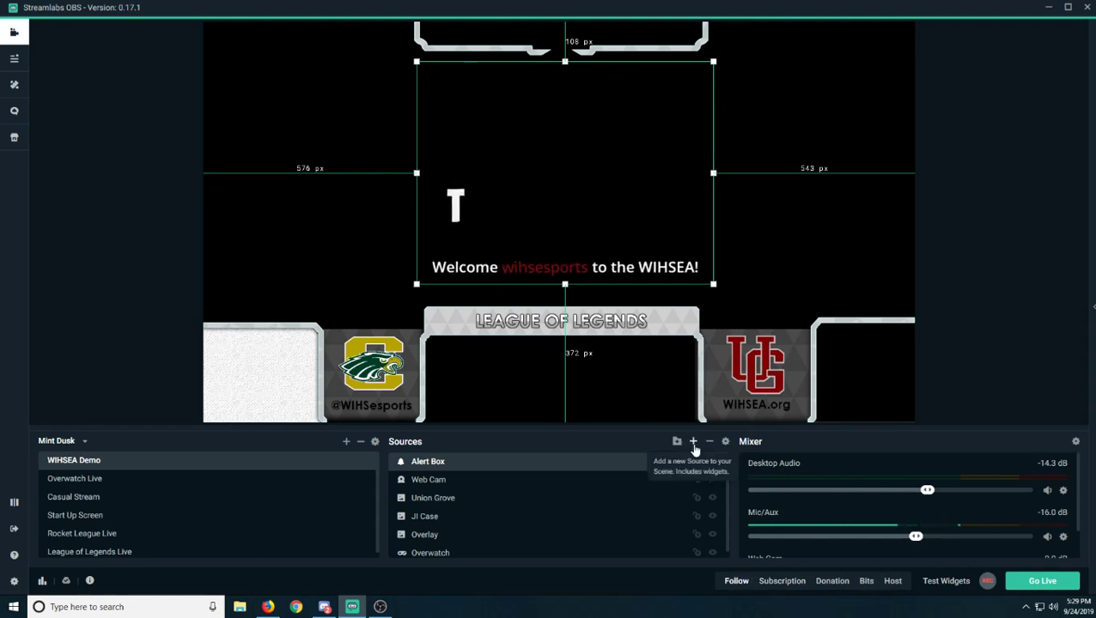
pyautogui.click(788, 587)
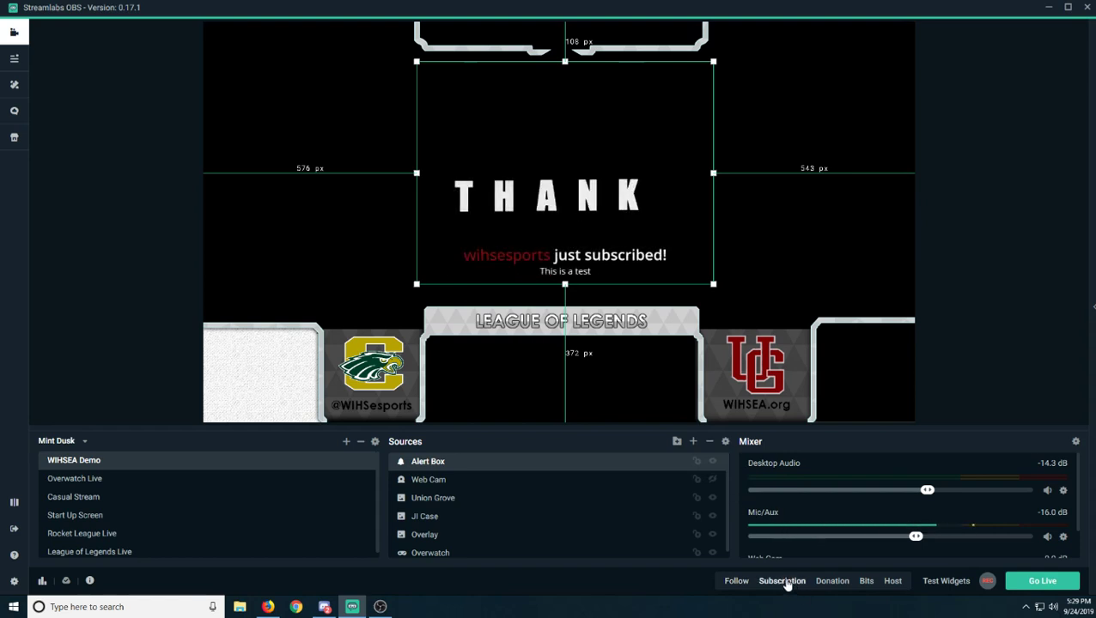
pyautogui.click(832, 584)
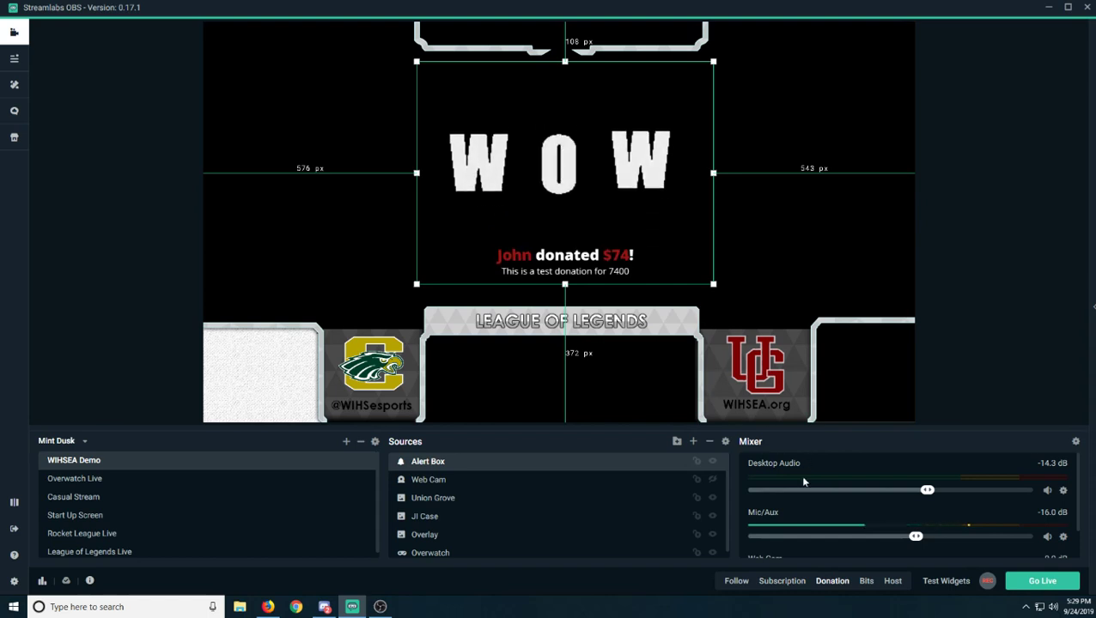
pyautogui.click(944, 581)
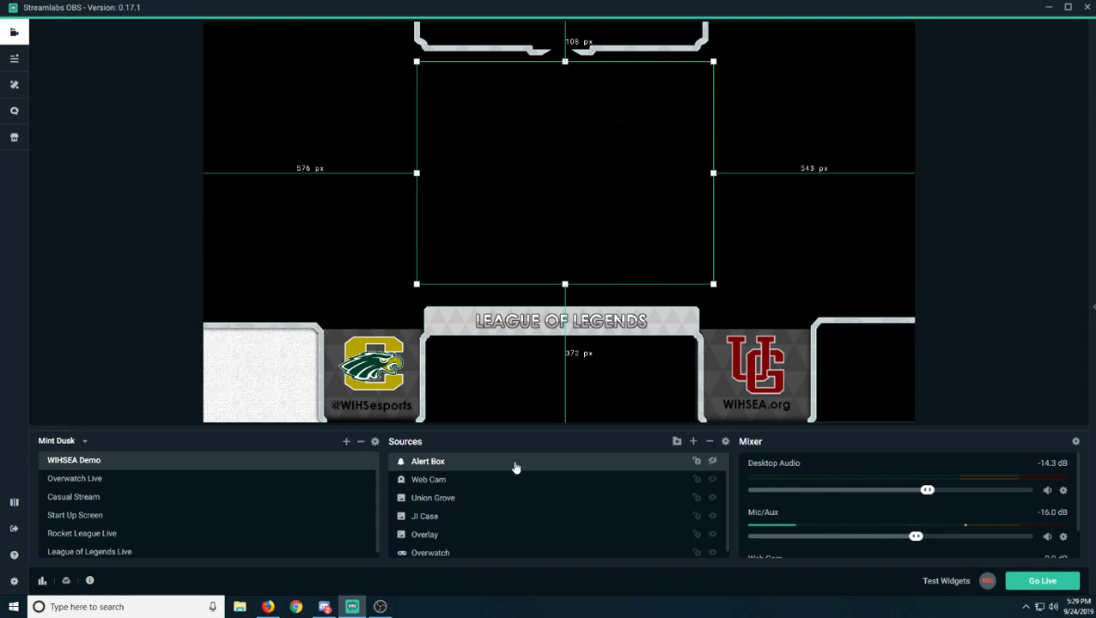
# Step: Remove the Alert Box source from the WIHSEA Demo scene
pyautogui.press('Delete')
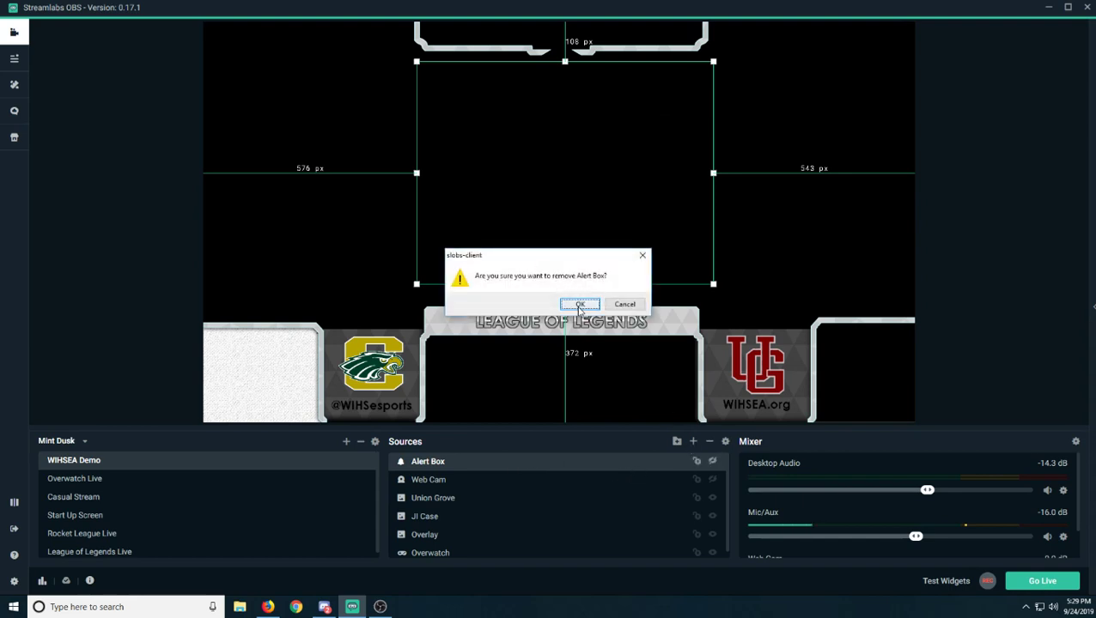
pyautogui.click(567, 303)
# Step: Look through the standard source and widget types available for the scene, without adding any
pyautogui.click(693, 441)
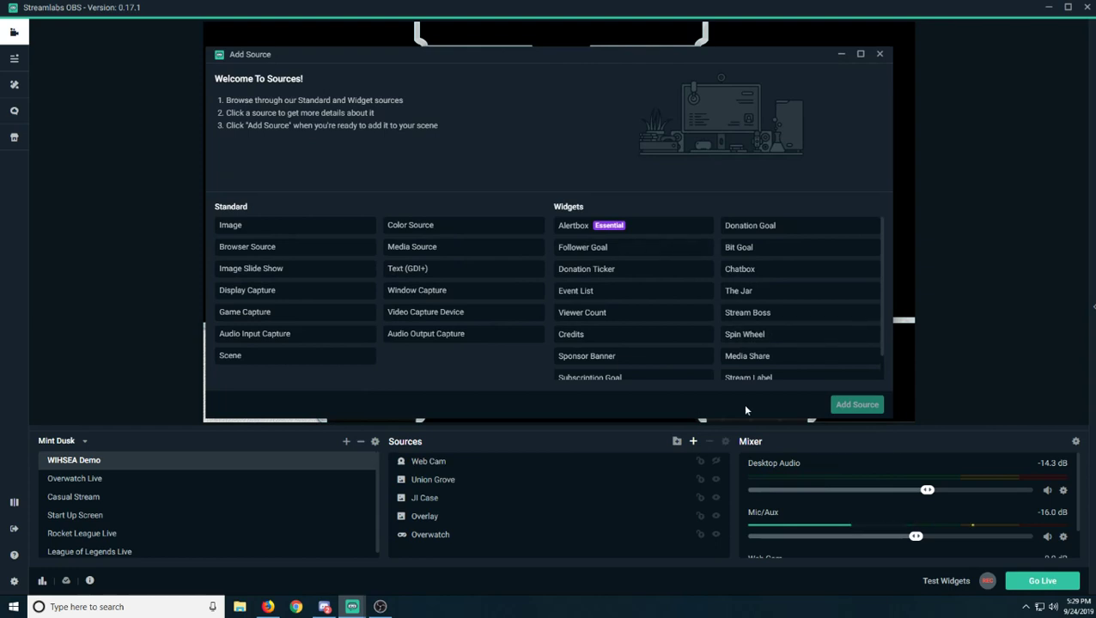
pyautogui.scroll(-2, 677, 271)
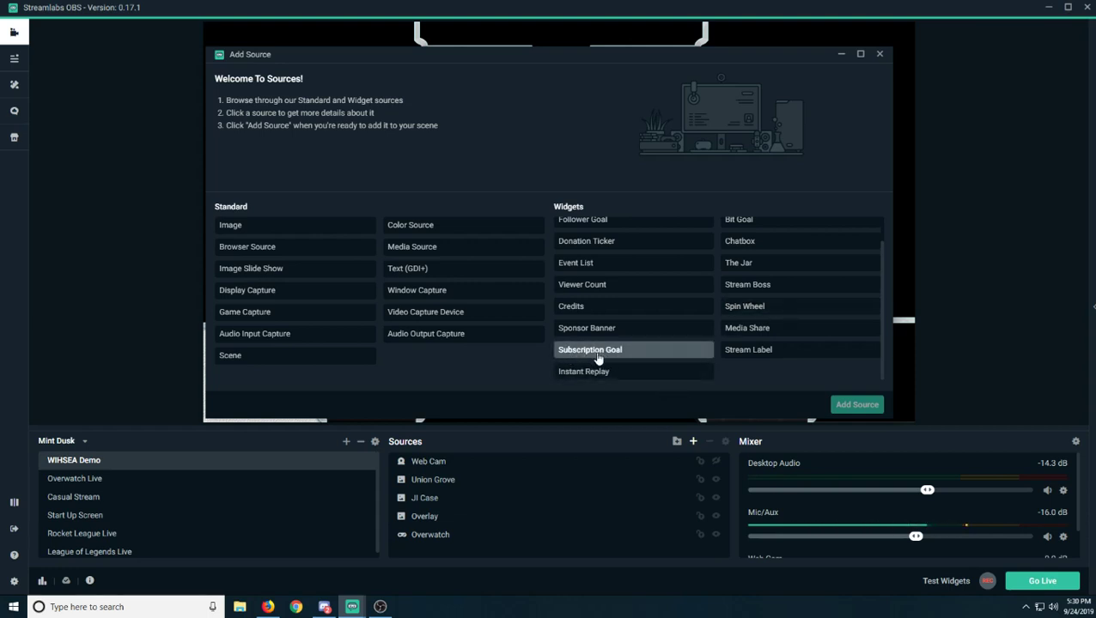
pyautogui.scroll(2, 605, 352)
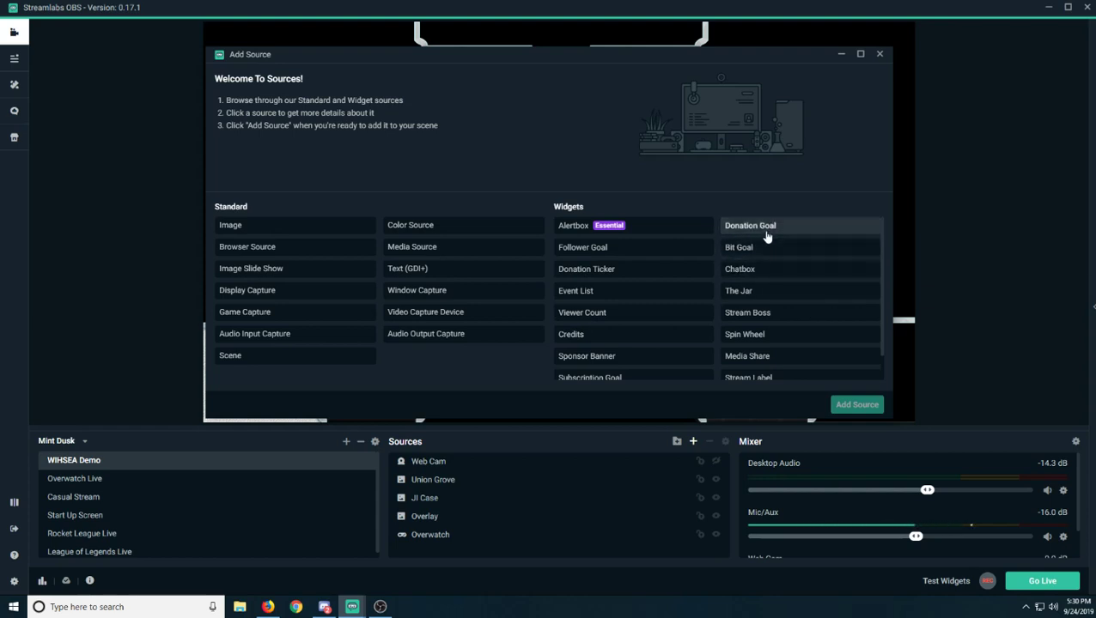
pyautogui.moveTo(689, 59); pyautogui.dragTo(581, 53)
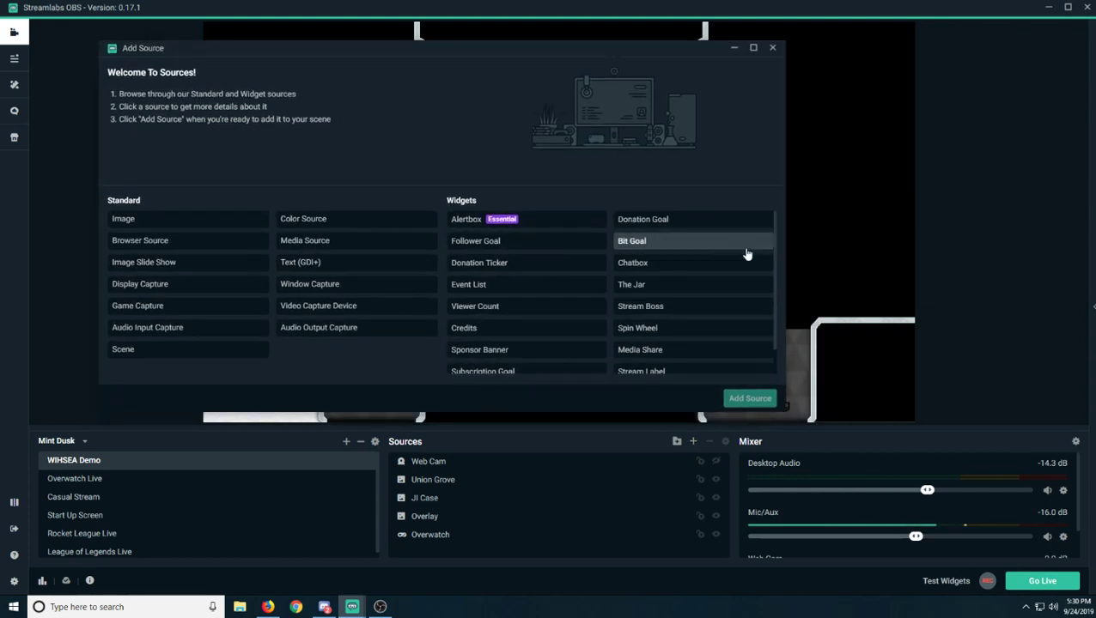
pyautogui.moveTo(340, 41); pyautogui.dragTo(423, 38)
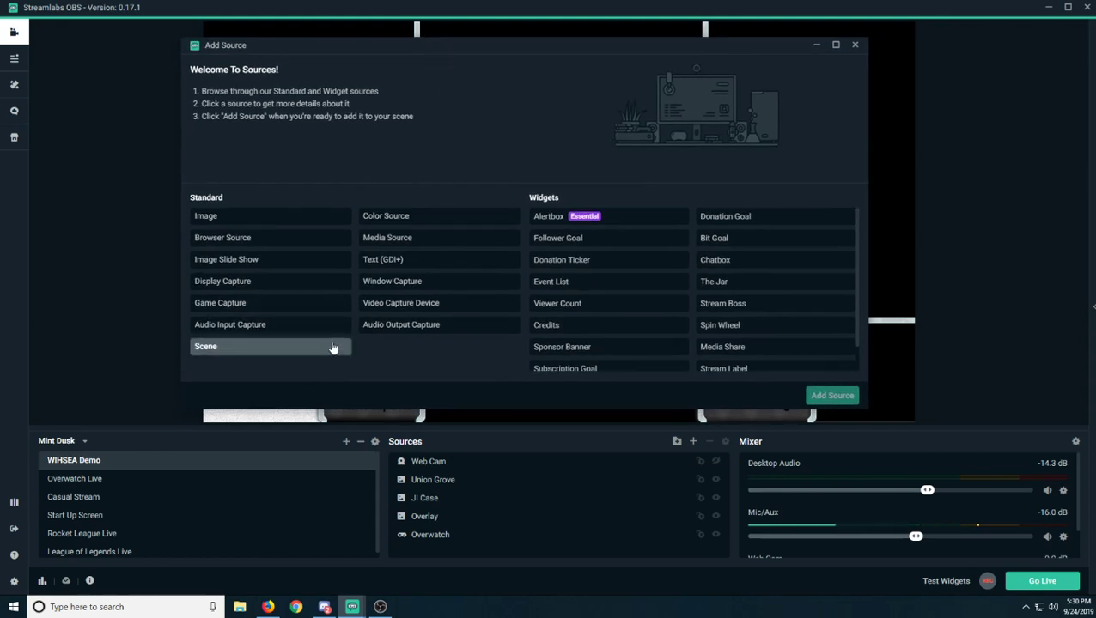
pyautogui.scroll(-2, 579, 322)
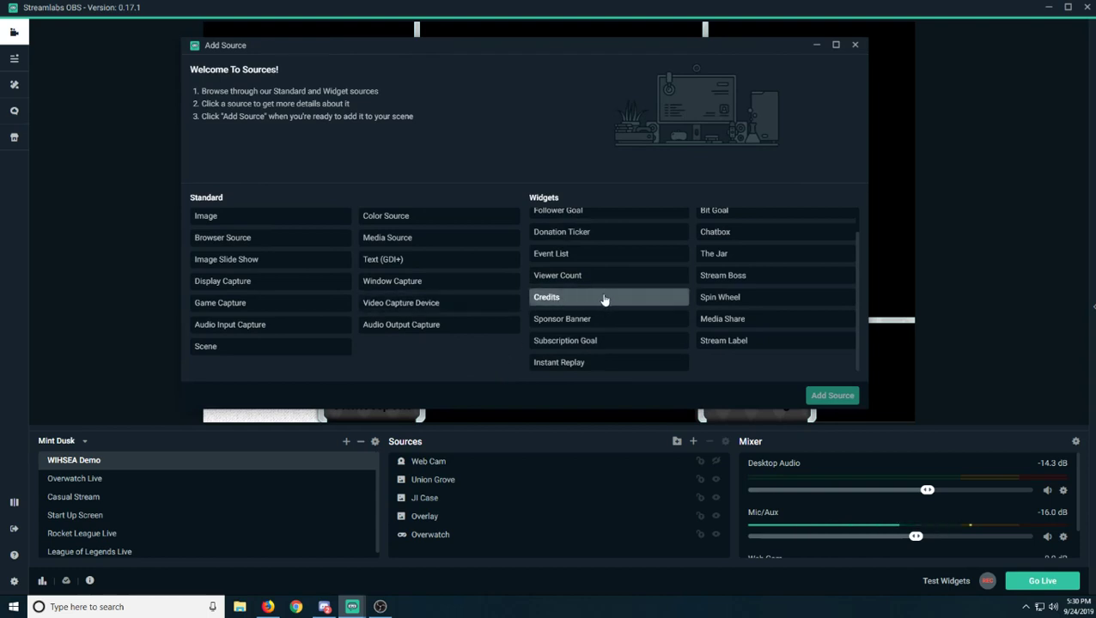
pyautogui.click(854, 45)
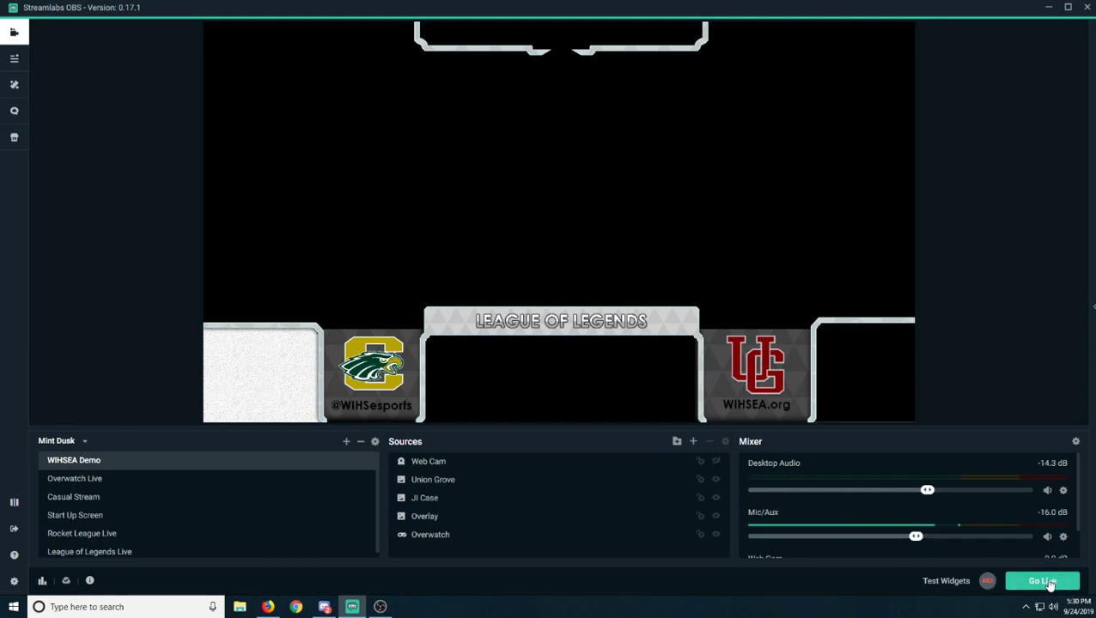
# Step: Select Twitch as the streaming service in the stream settings
pyautogui.click(13, 582)
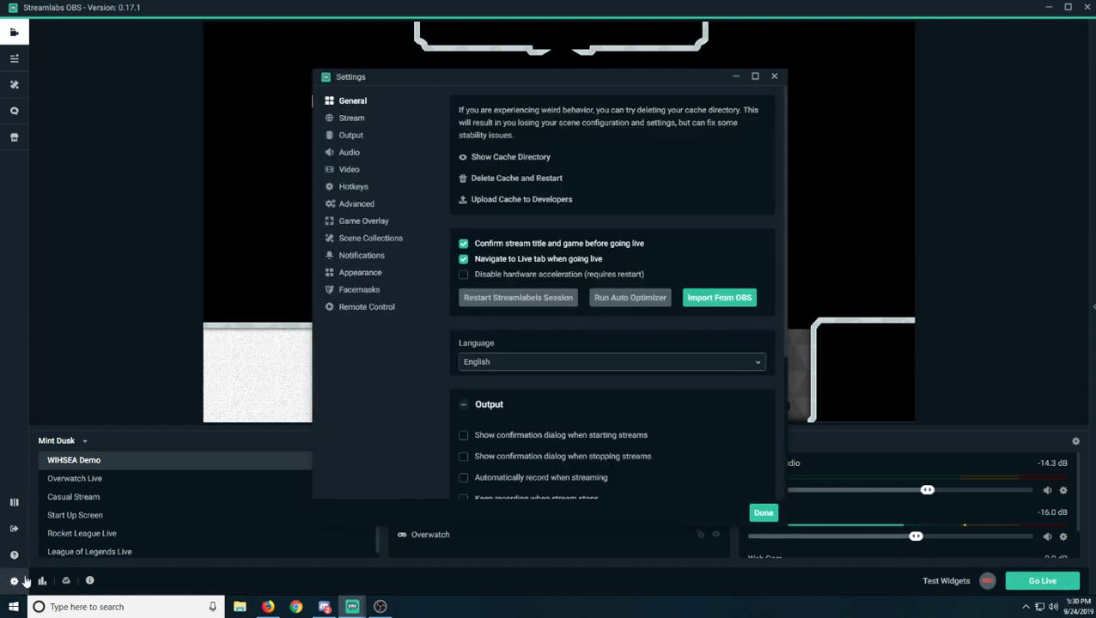
pyautogui.moveTo(453, 84); pyautogui.dragTo(464, 59)
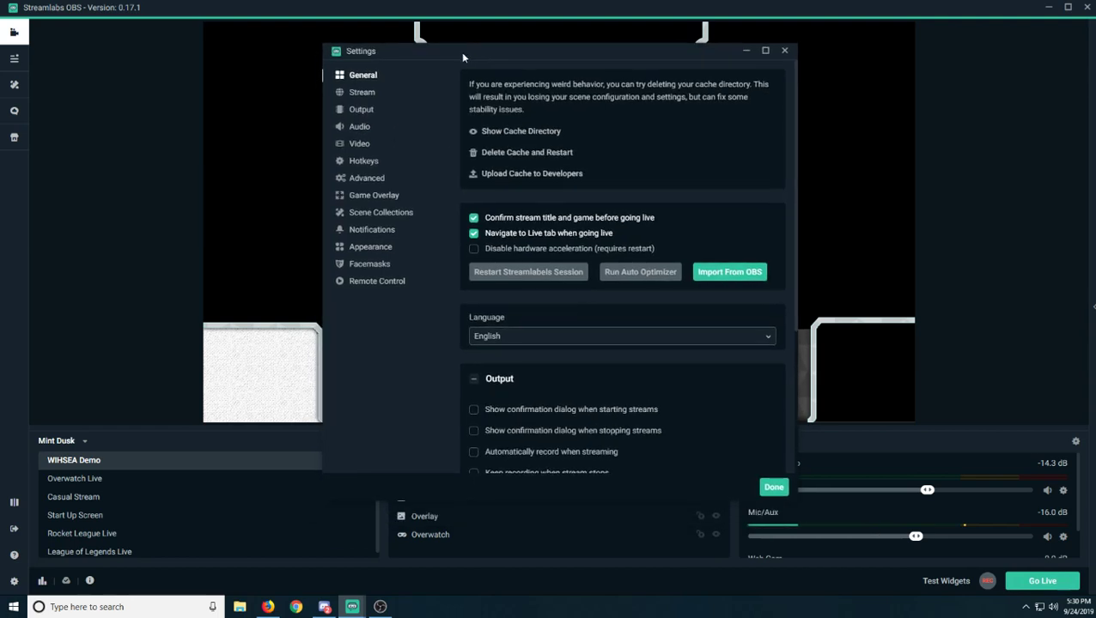
pyautogui.click(364, 94)
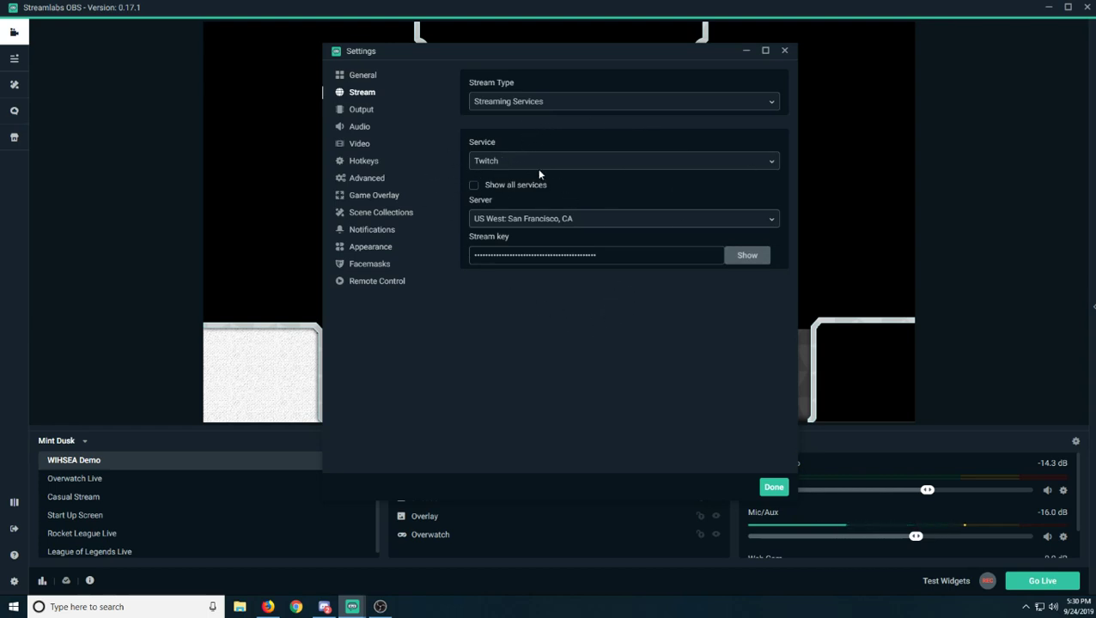
pyautogui.click(598, 165)
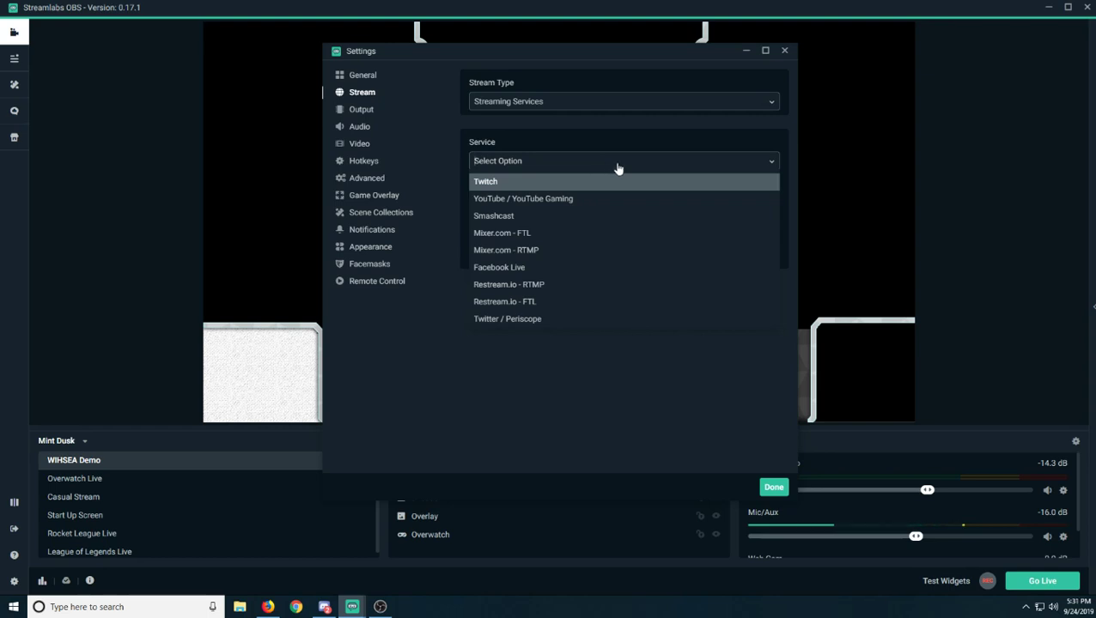
pyautogui.click(551, 183)
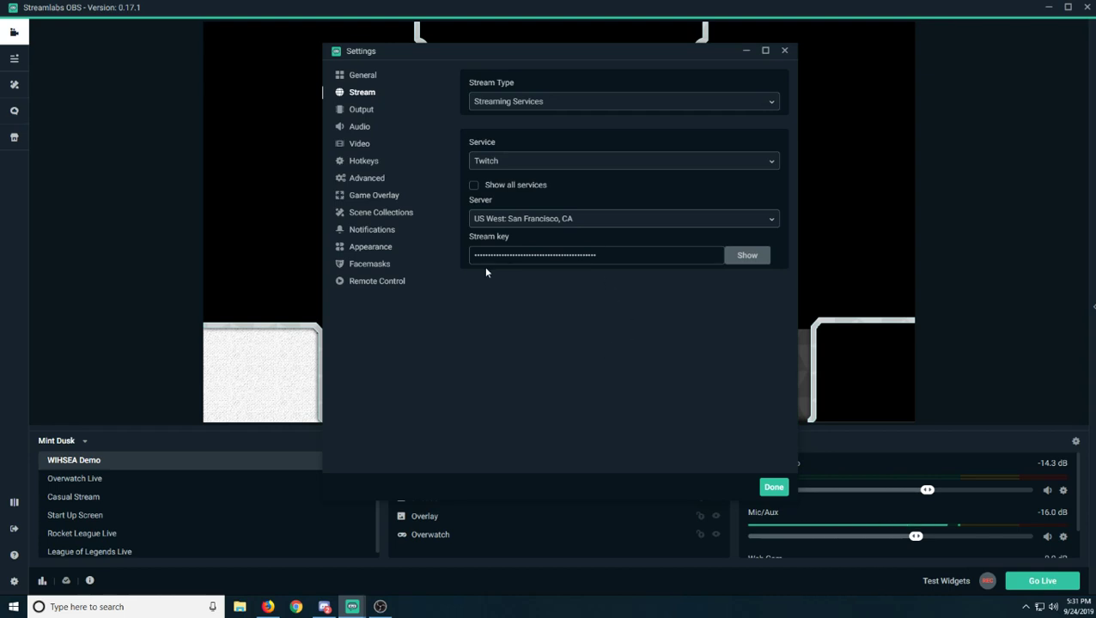
# Step: Review the output settings for streaming and recording, especially the video bitrate
pyautogui.click(362, 110)
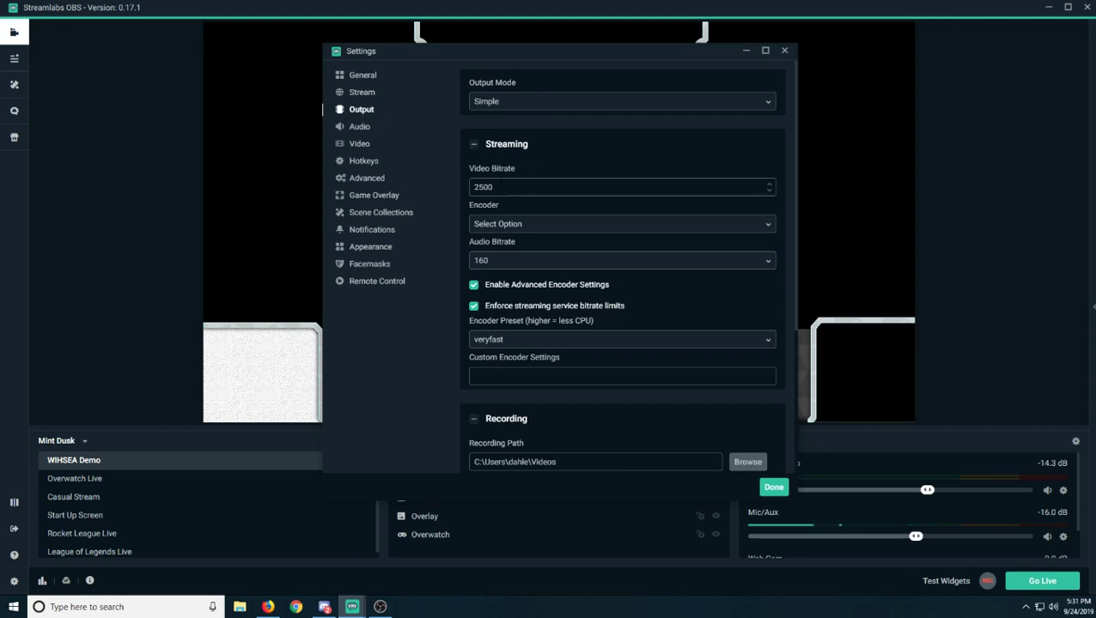
pyautogui.scroll(-3, 515, 344)
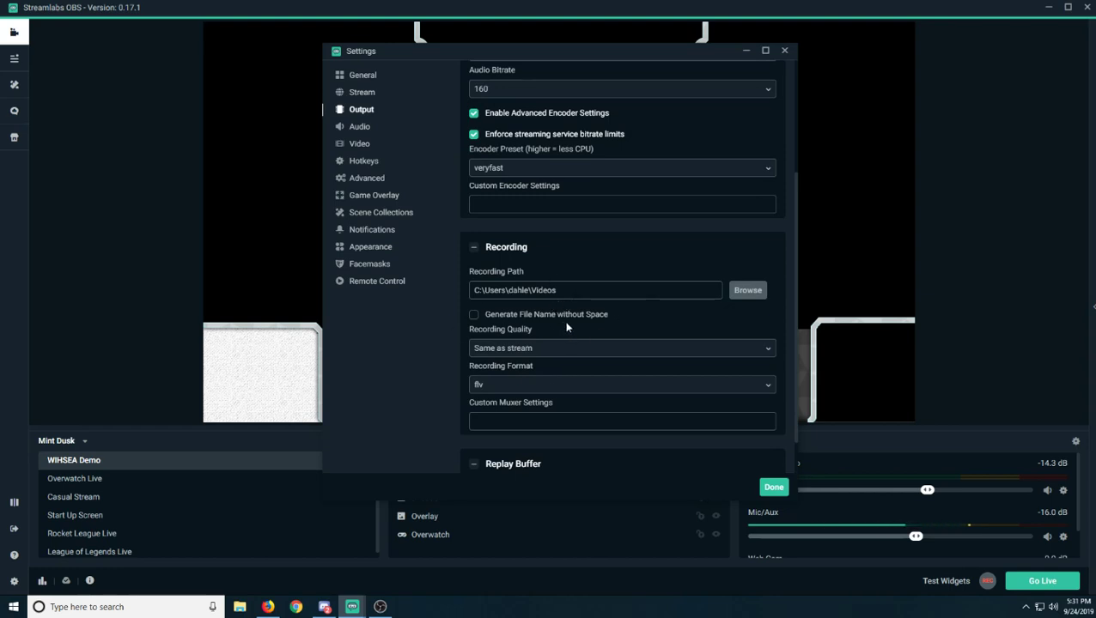
pyautogui.scroll(2, 567, 327)
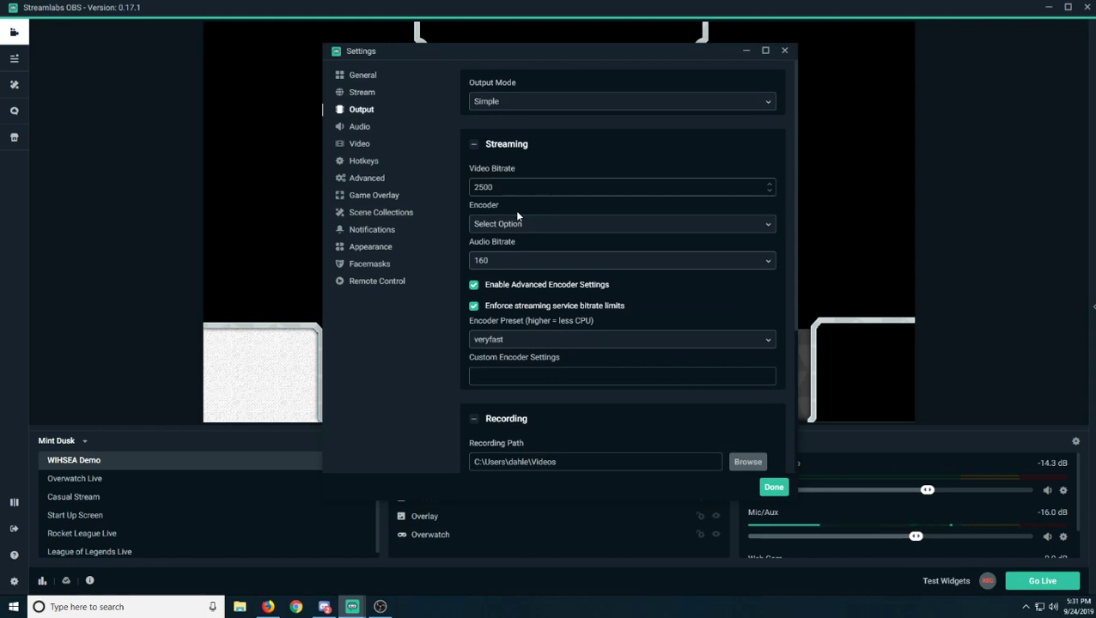
pyautogui.moveTo(498, 188)
pyautogui.mouseDown()
pyautogui.moveTo(466, 193)
pyautogui.moveTo(502, 188)
pyautogui.mouseUp()
pyautogui.moveTo(506, 188)
pyautogui.mouseDown()
pyautogui.moveTo(459, 191)
pyautogui.moveTo(515, 191)
pyautogui.mouseUp()
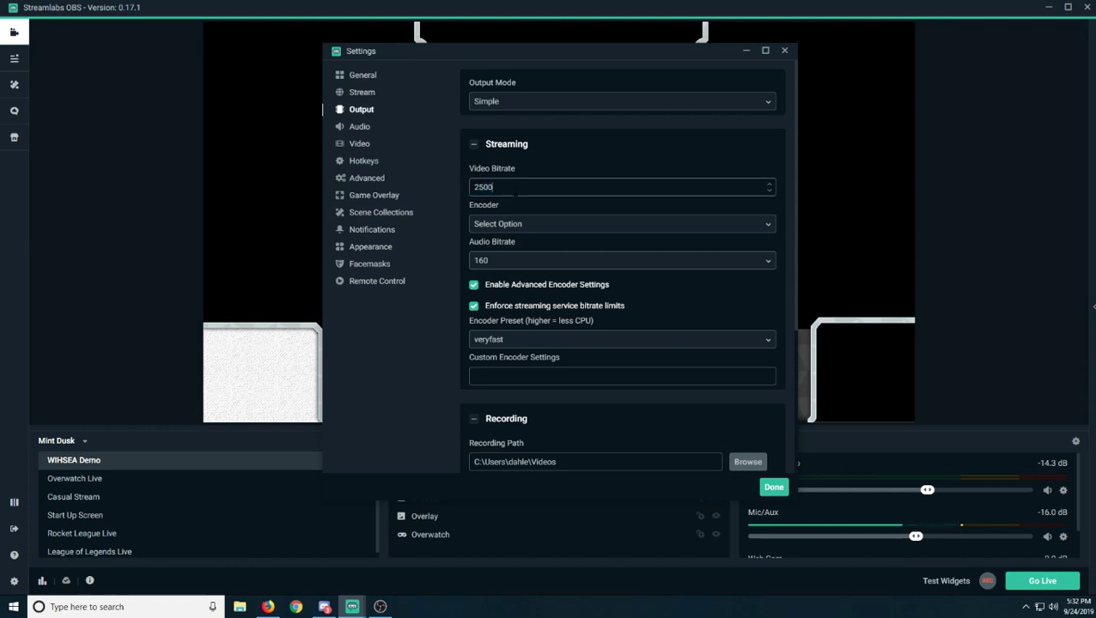
# Step: Examine the hotkey settings for the general streaming commands and for the Start Up Screen, Overwatch Live and Rocket League Live scenes
pyautogui.click(363, 161)
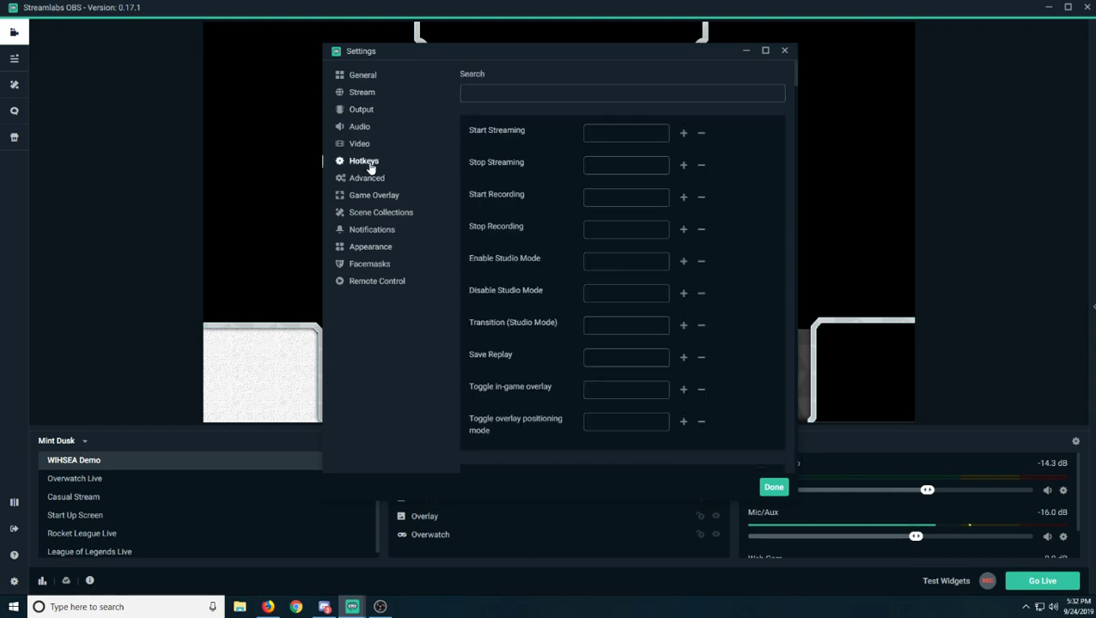
pyautogui.scroll(-3, 549, 232)
pyautogui.scroll(3, 563, 245)
pyautogui.scroll(-2, 555, 220)
pyautogui.scroll(-3, 568, 189)
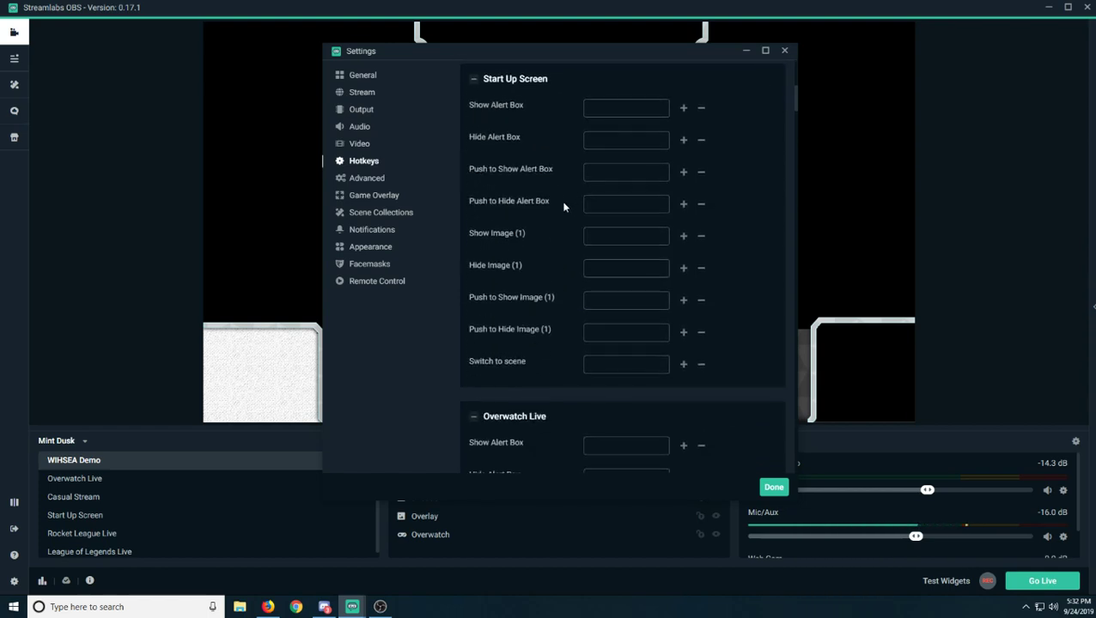
pyautogui.scroll(-7, 558, 213)
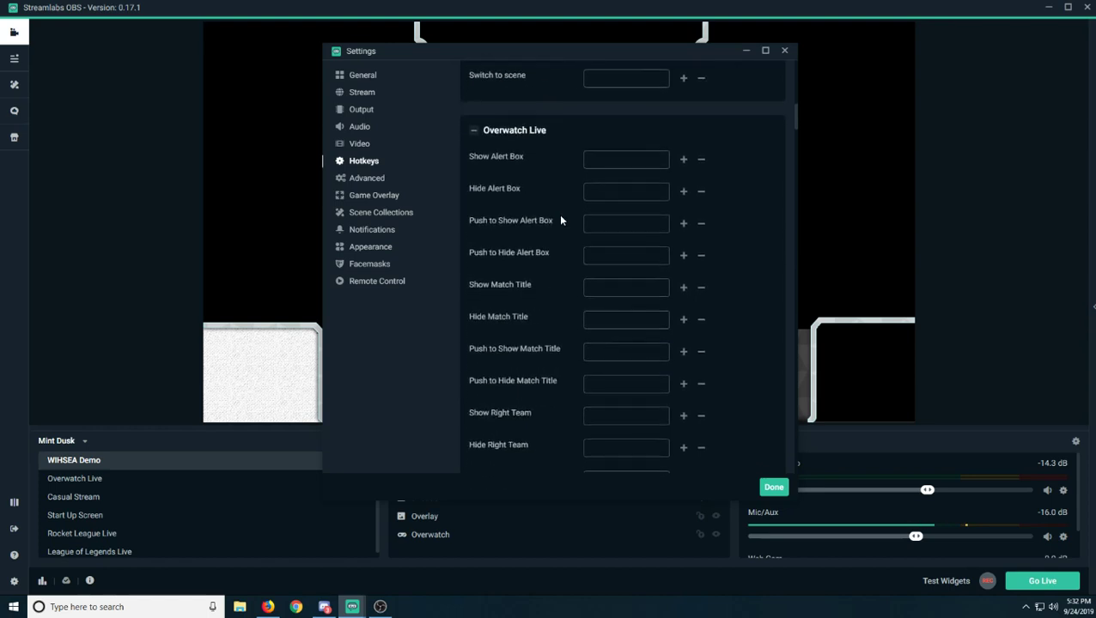
pyautogui.scroll(-2, 551, 212)
pyautogui.scroll(4, 550, 208)
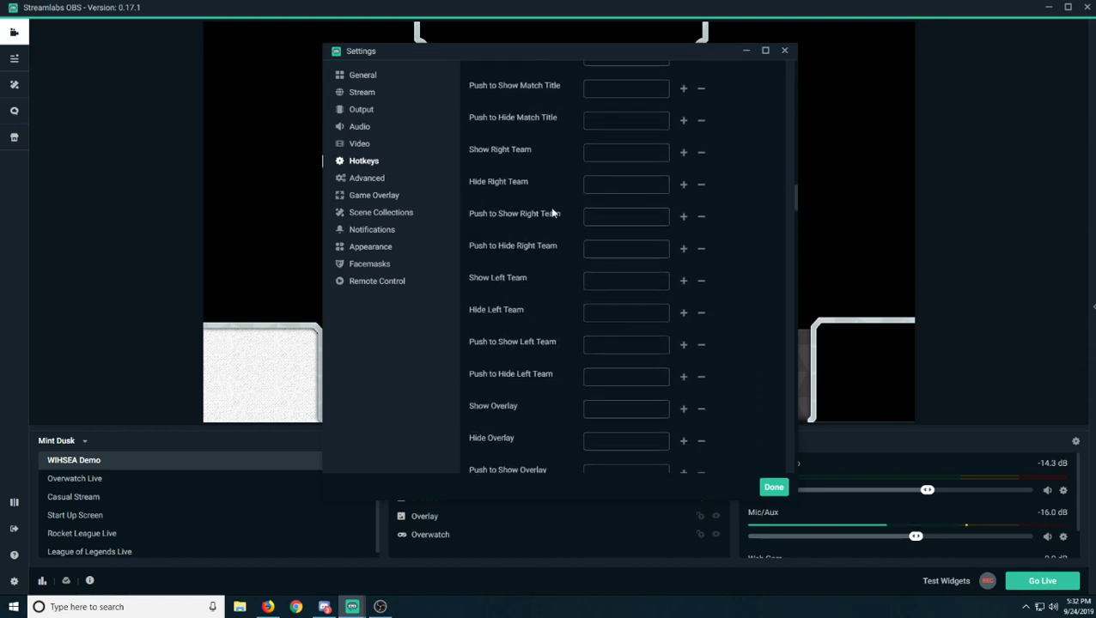
pyautogui.scroll(-7, 551, 206)
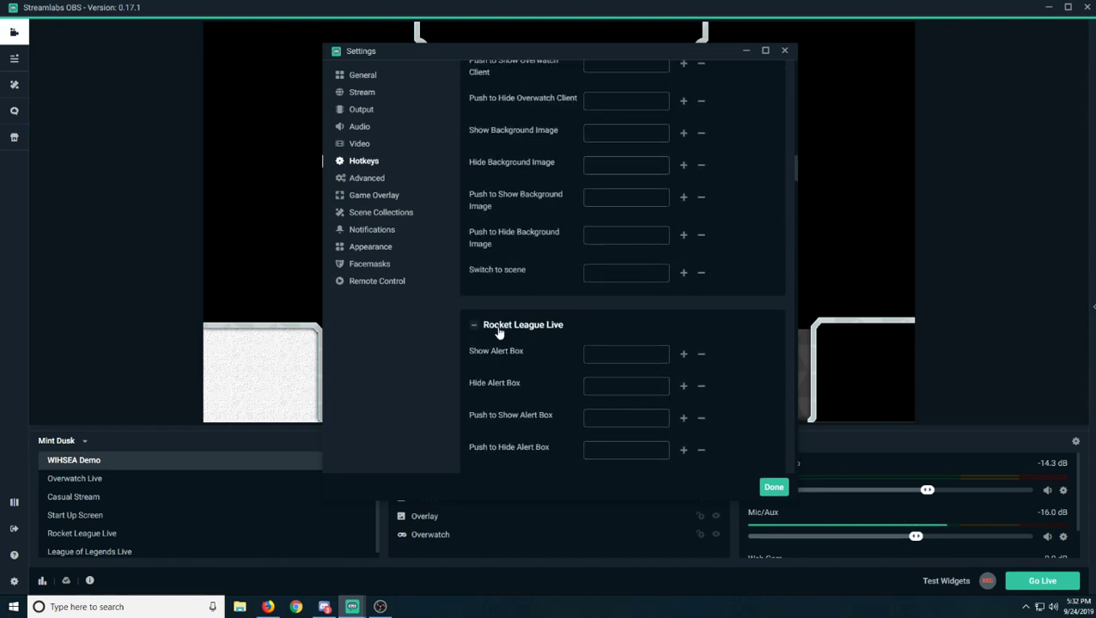
pyautogui.scroll(3, 549, 320)
pyautogui.scroll(10, 549, 318)
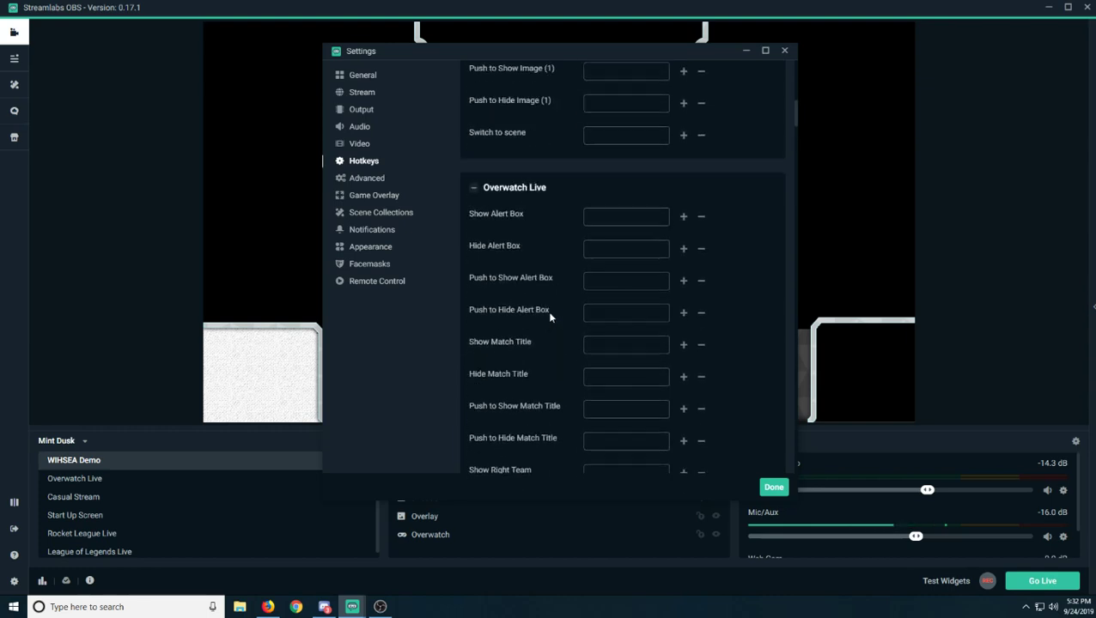
pyautogui.scroll(-3, 547, 322)
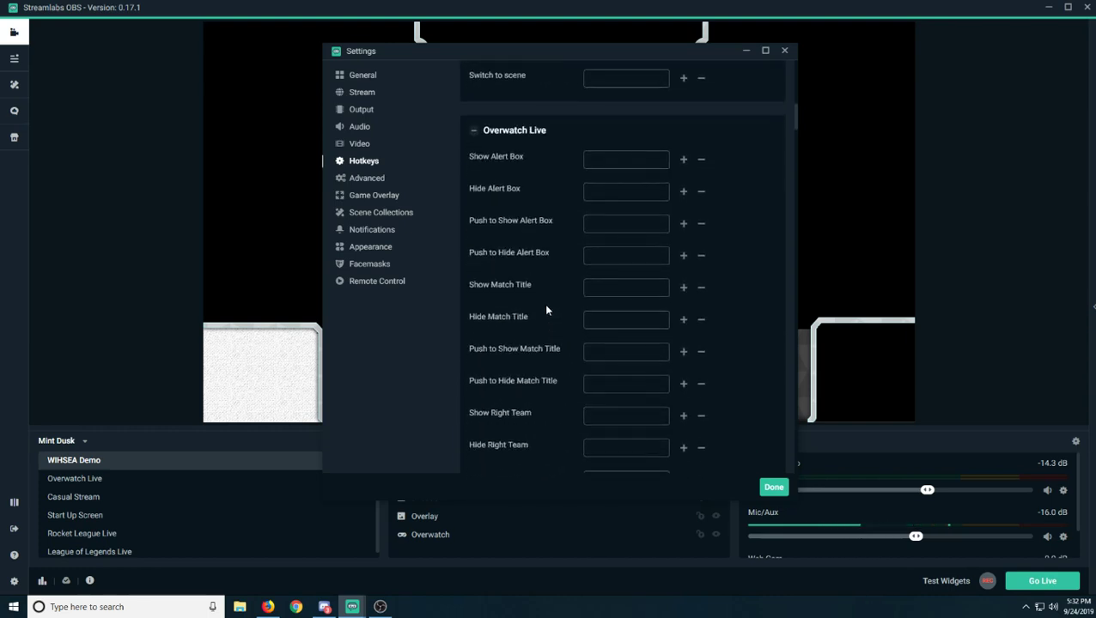
pyautogui.scroll(4, 543, 304)
# Step: Review the advanced, game overlay, scene collection, notification, facemask, general and stream settings, and close the settings
pyautogui.click(361, 179)
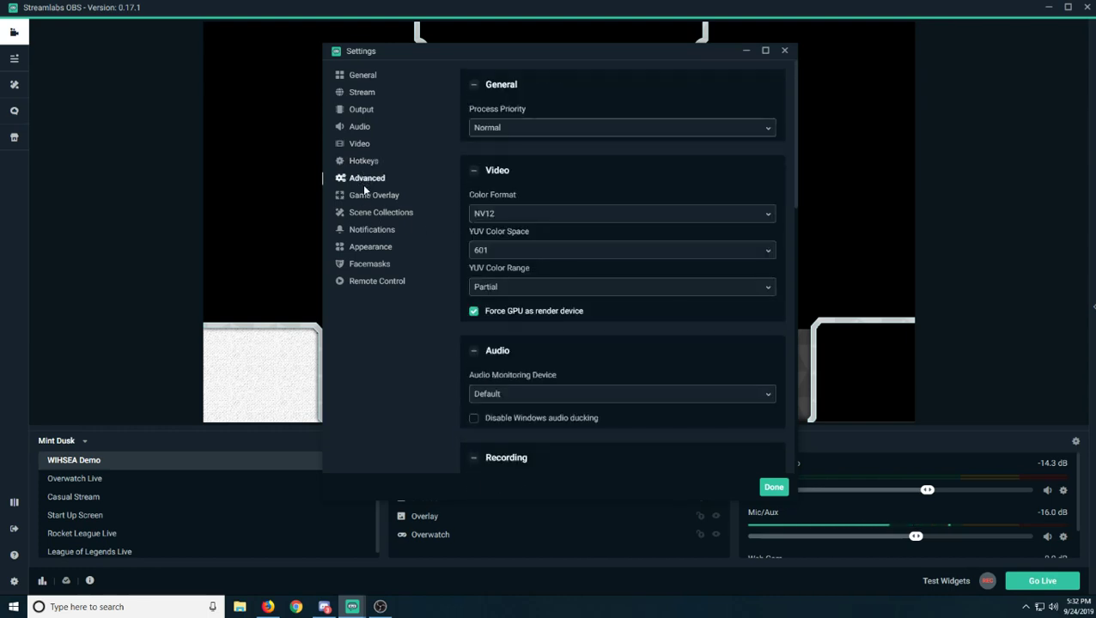
pyautogui.click(375, 196)
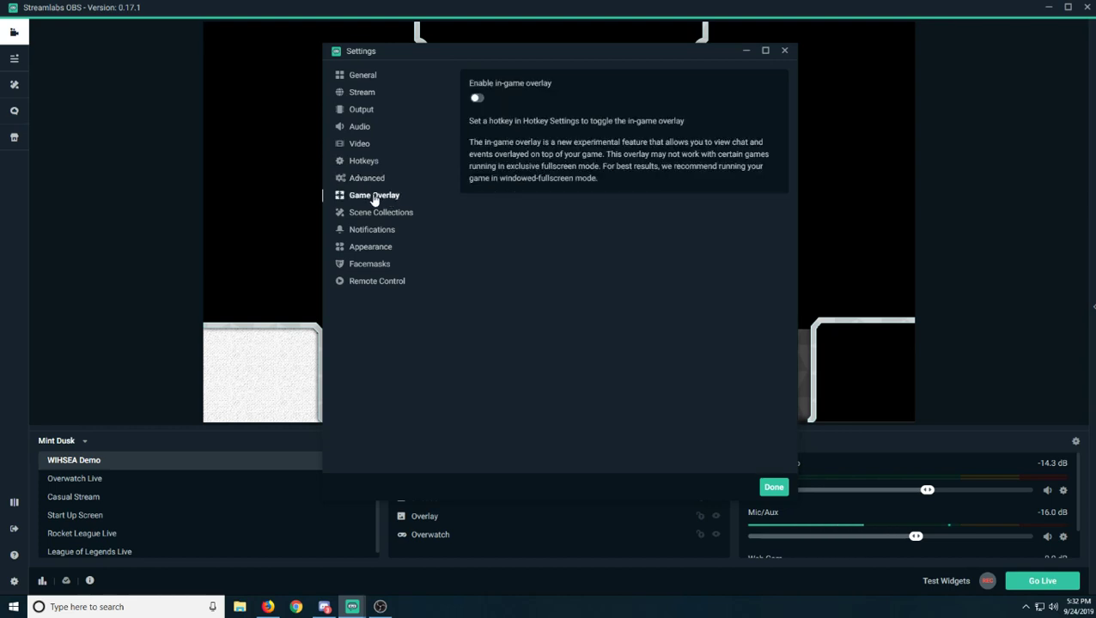
pyautogui.click(377, 217)
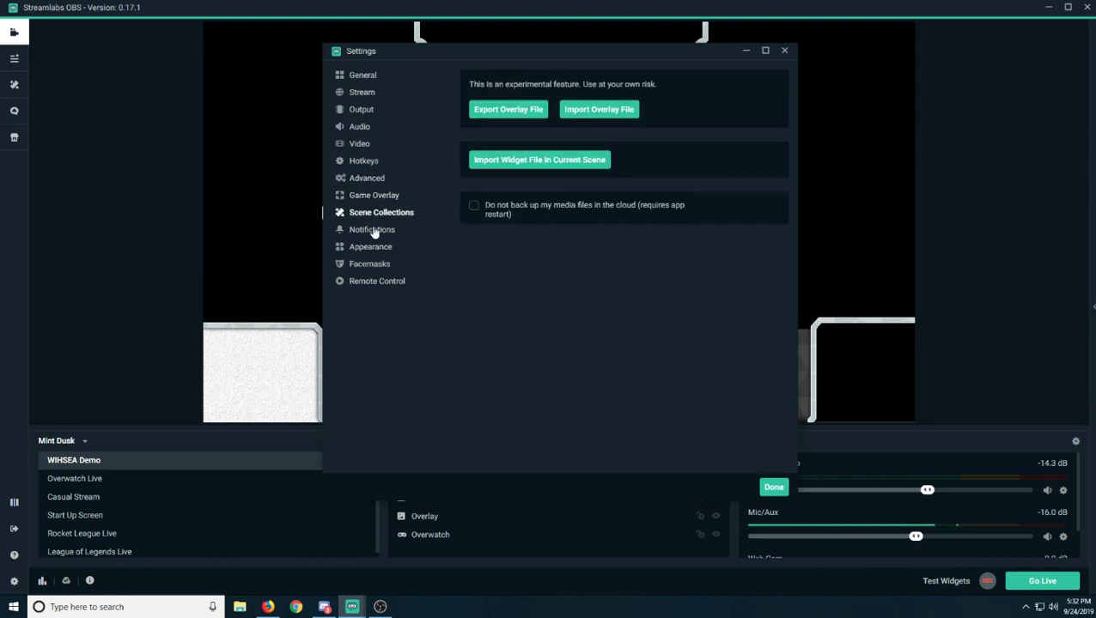
pyautogui.click(379, 235)
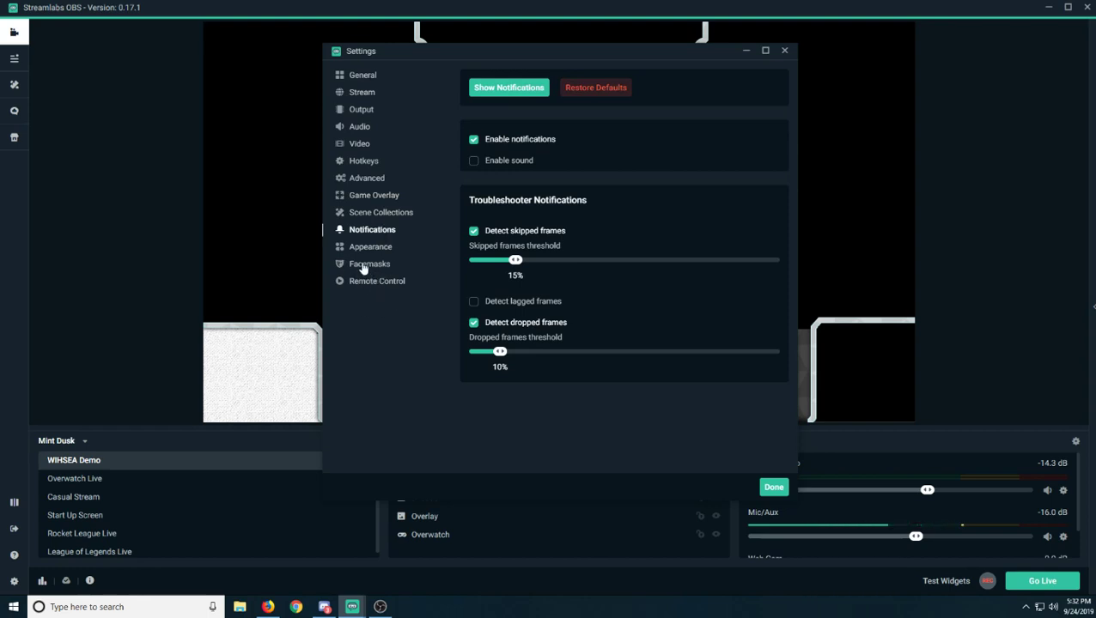
pyautogui.click(362, 268)
pyautogui.click(351, 79)
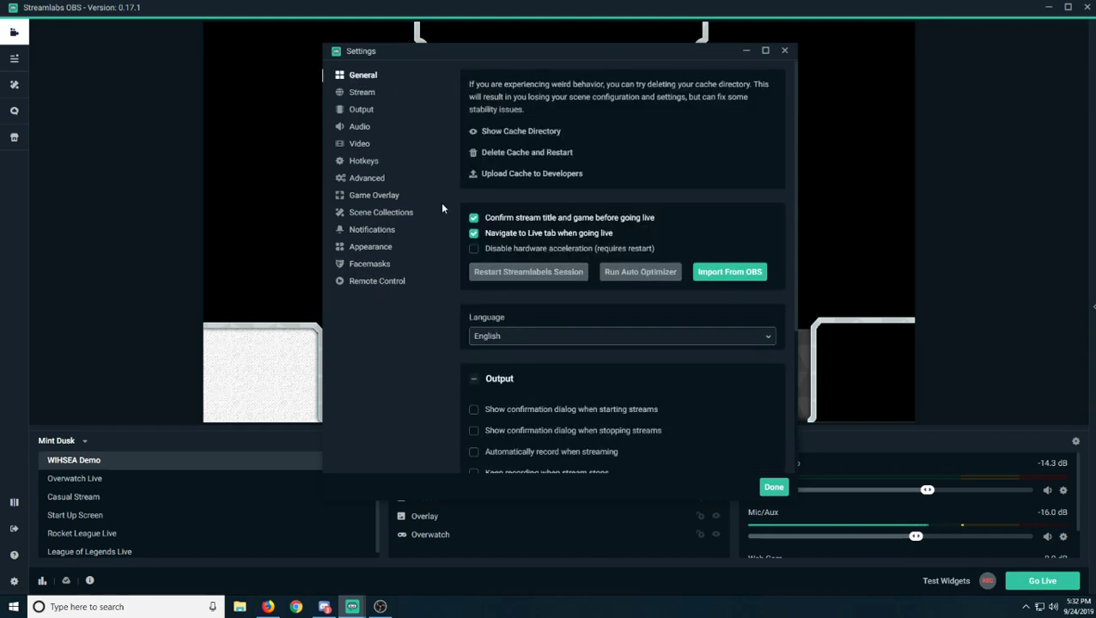
pyautogui.click(354, 93)
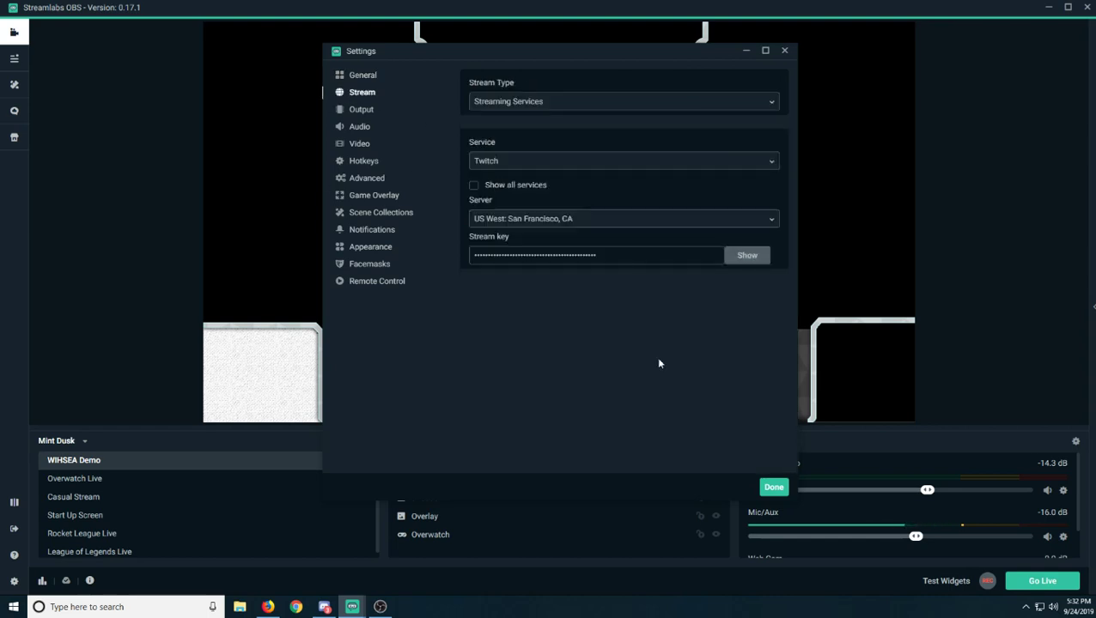
pyautogui.click(784, 50)
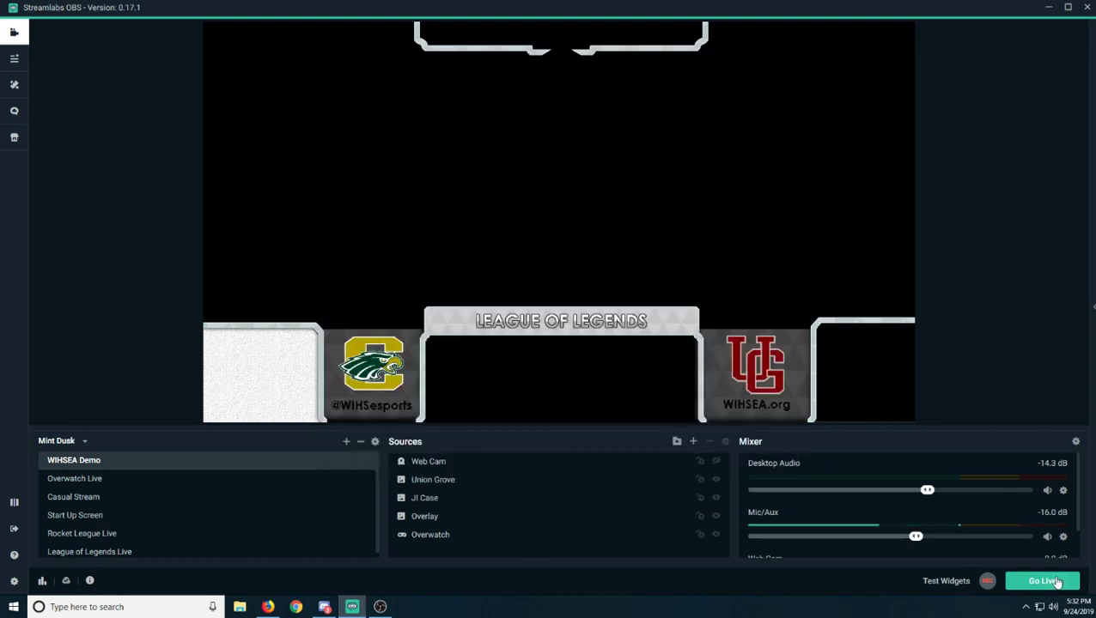
# Step: Start going live and title the stream "Week 1 - Varsity Overwatch - JI Case vs Union Grove"
pyautogui.click(1043, 582)
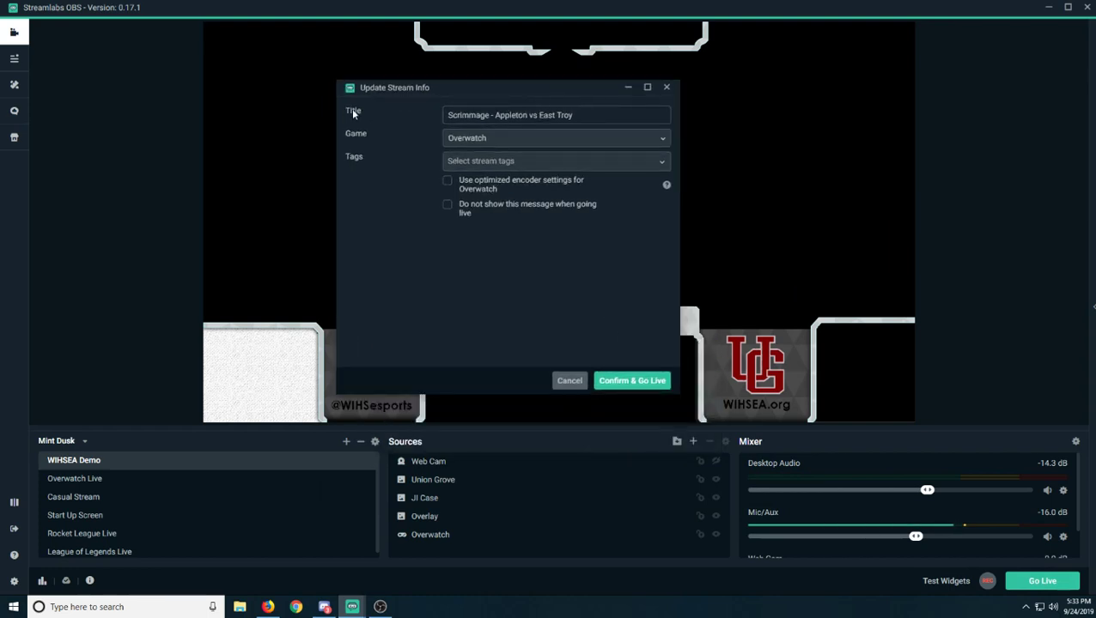
pyautogui.moveTo(451, 115); pyautogui.dragTo(387, 117)
pyautogui.write('Week')
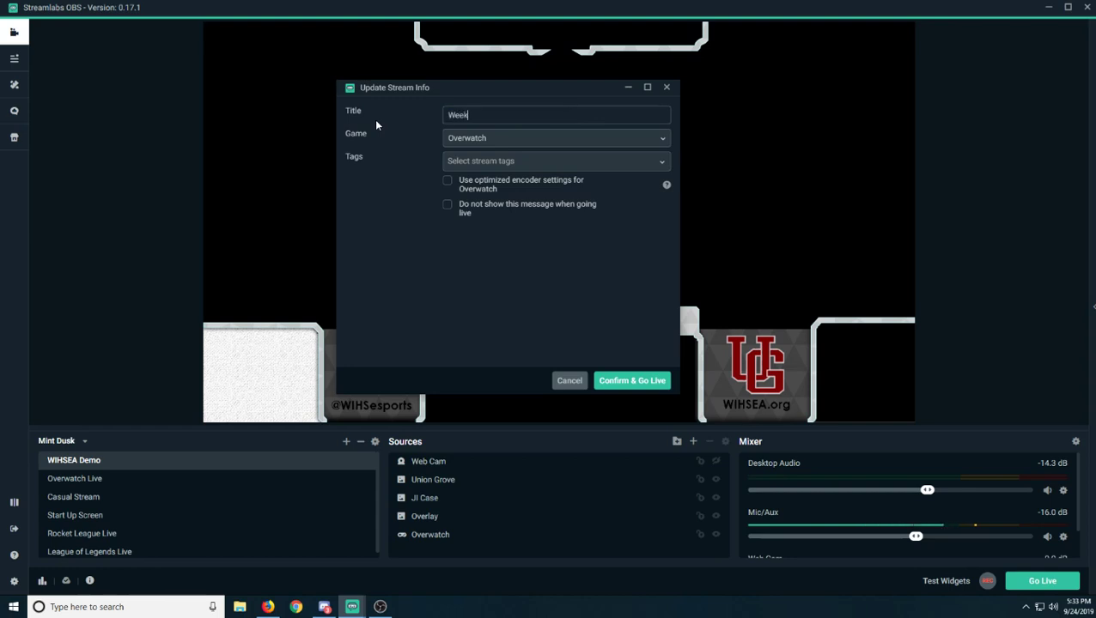
pyautogui.write(' 1 - Varsity Overwatch - J')
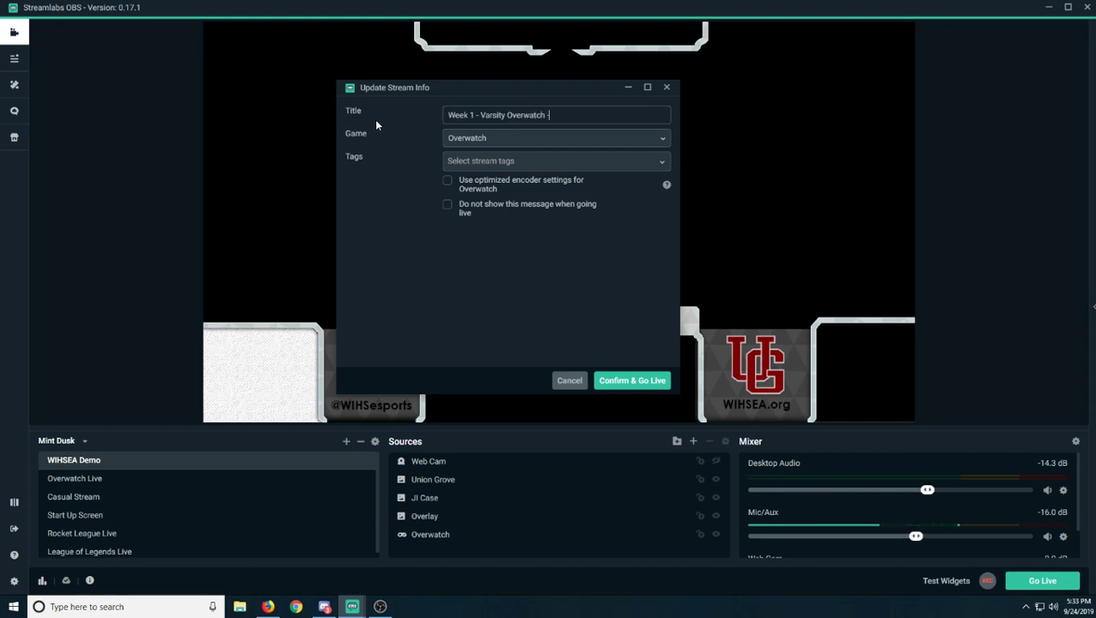
pyautogui.write('I Case vs Union Grove')
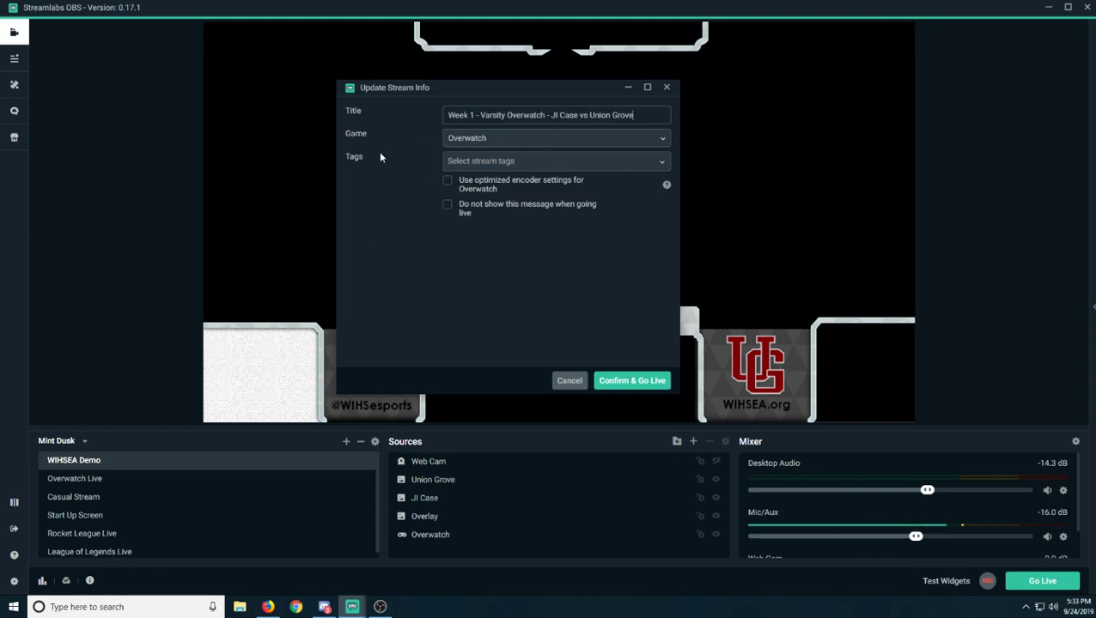
# Step: Find the "Educational" tag in the stream tag list and add it to the stream
pyautogui.click(510, 163)
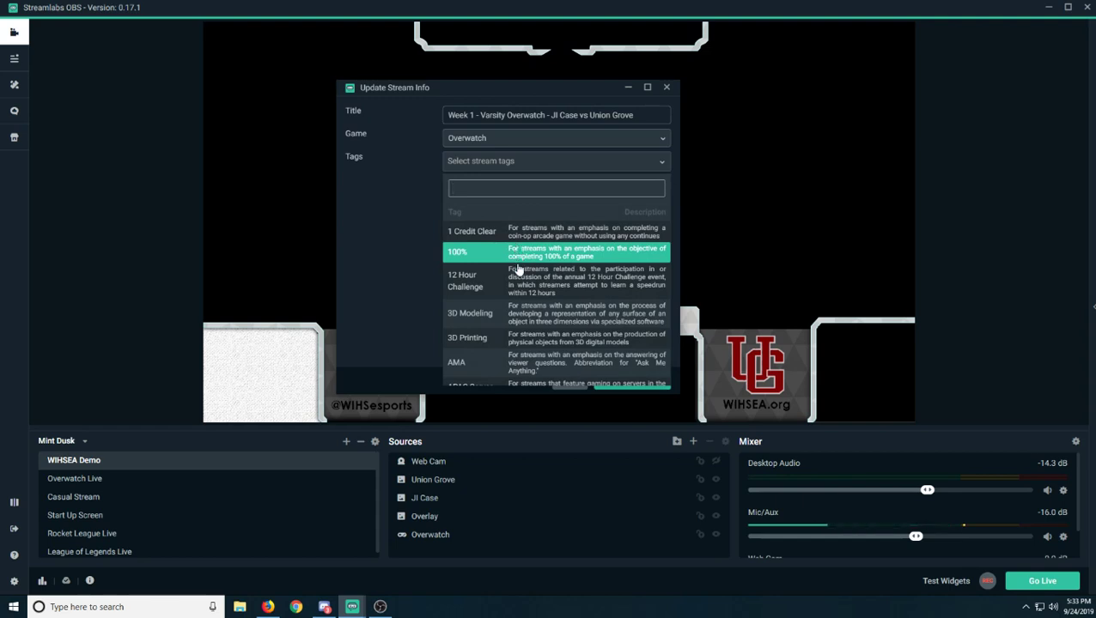
pyautogui.scroll(-1, 517, 257)
pyautogui.scroll(-1, 540, 294)
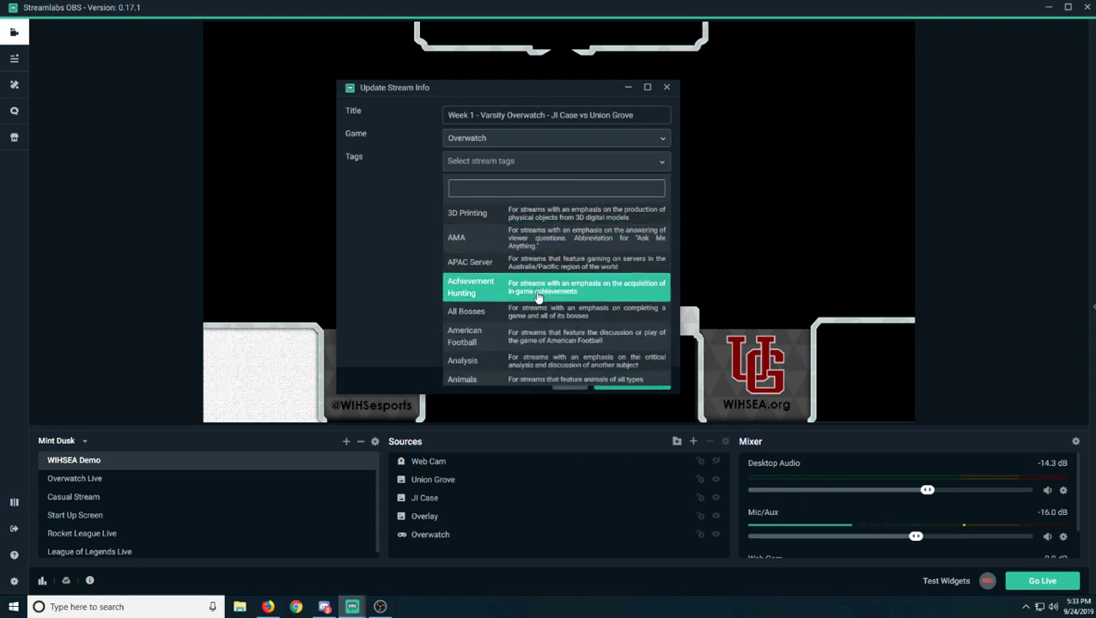
pyautogui.scroll(-3, 544, 314)
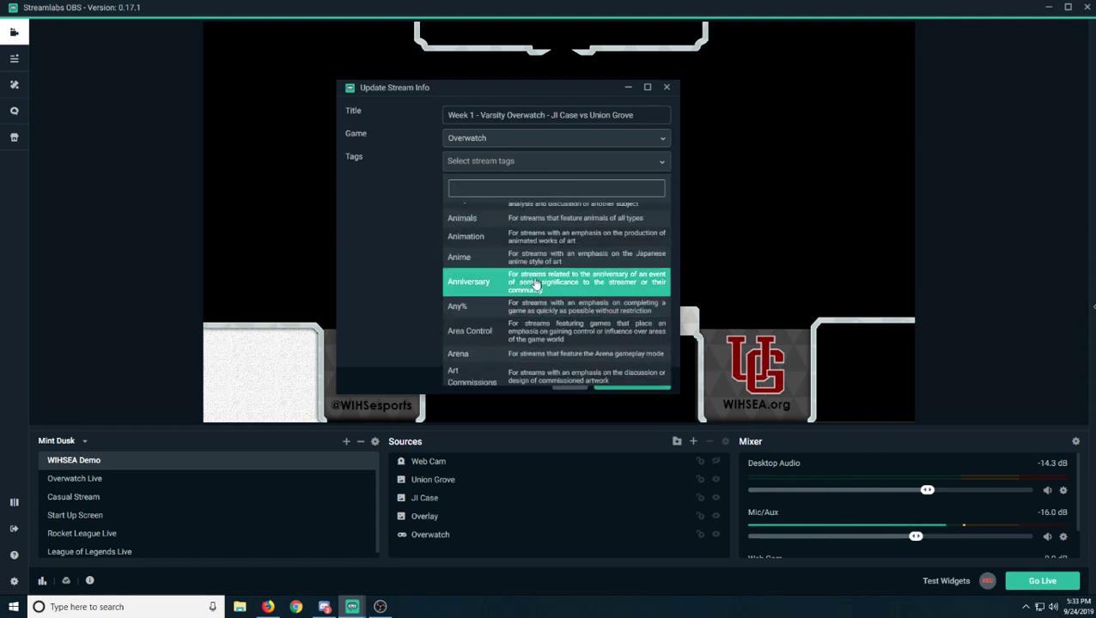
pyautogui.click(492, 189)
pyautogui.write('E')
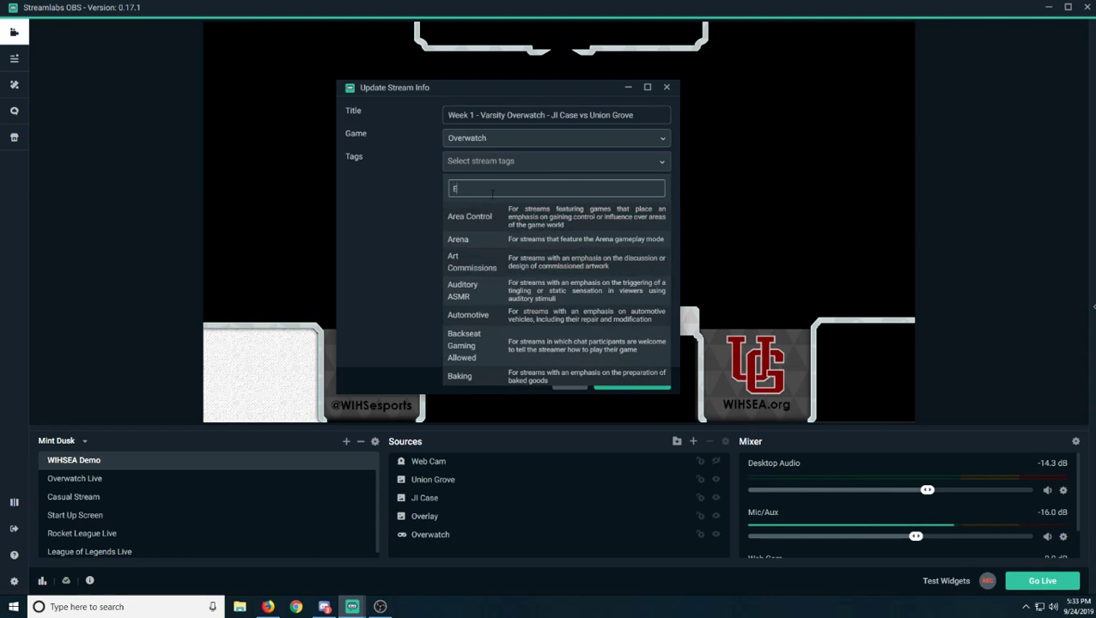
pyautogui.write('d')
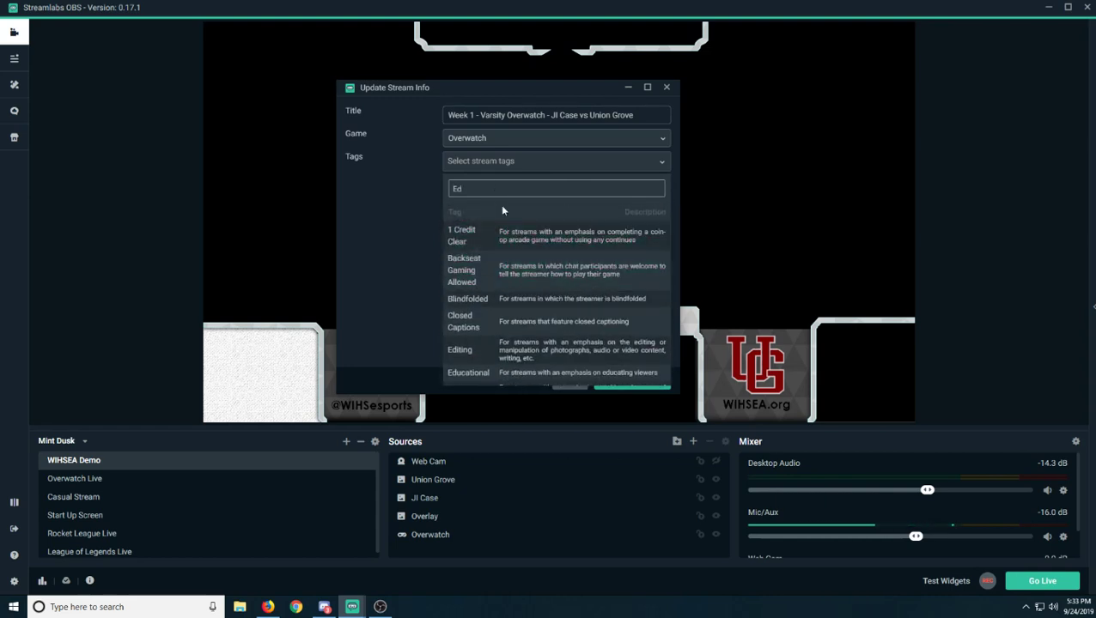
pyautogui.write('ucat')
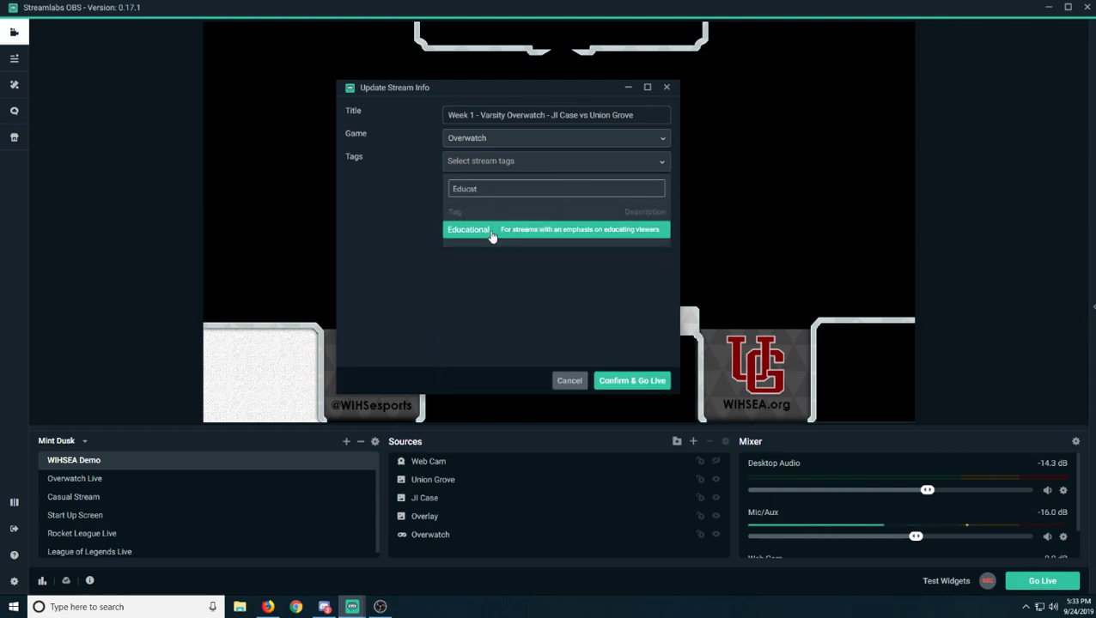
pyautogui.click(486, 232)
# Step: Add the "Competitive" tag to the stream and clear the tag search
pyautogui.write('Compe')
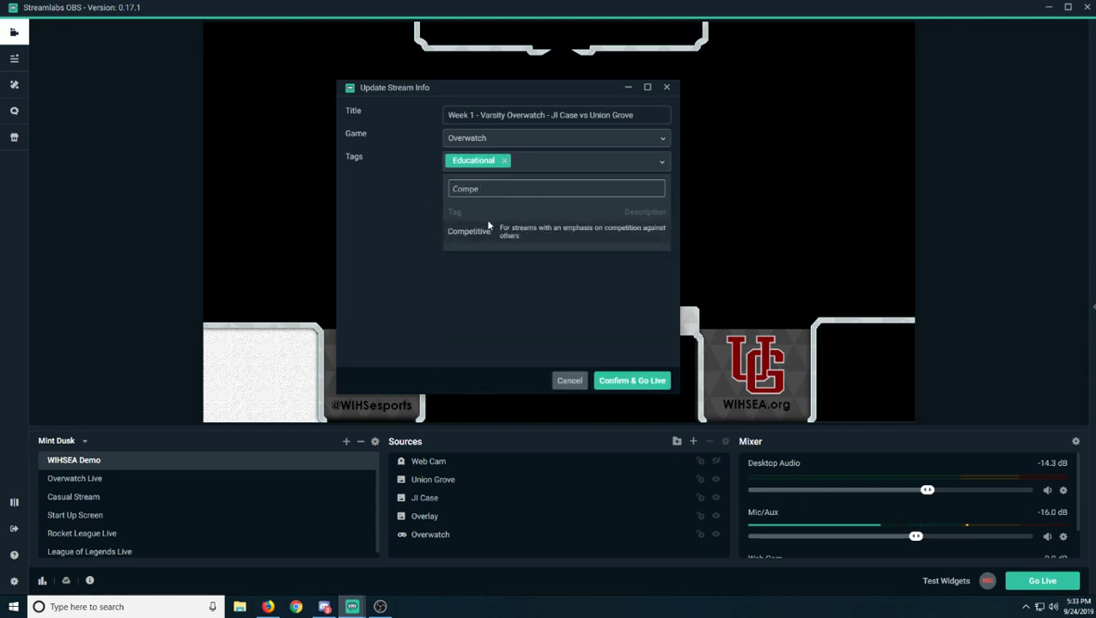
pyautogui.click(481, 231)
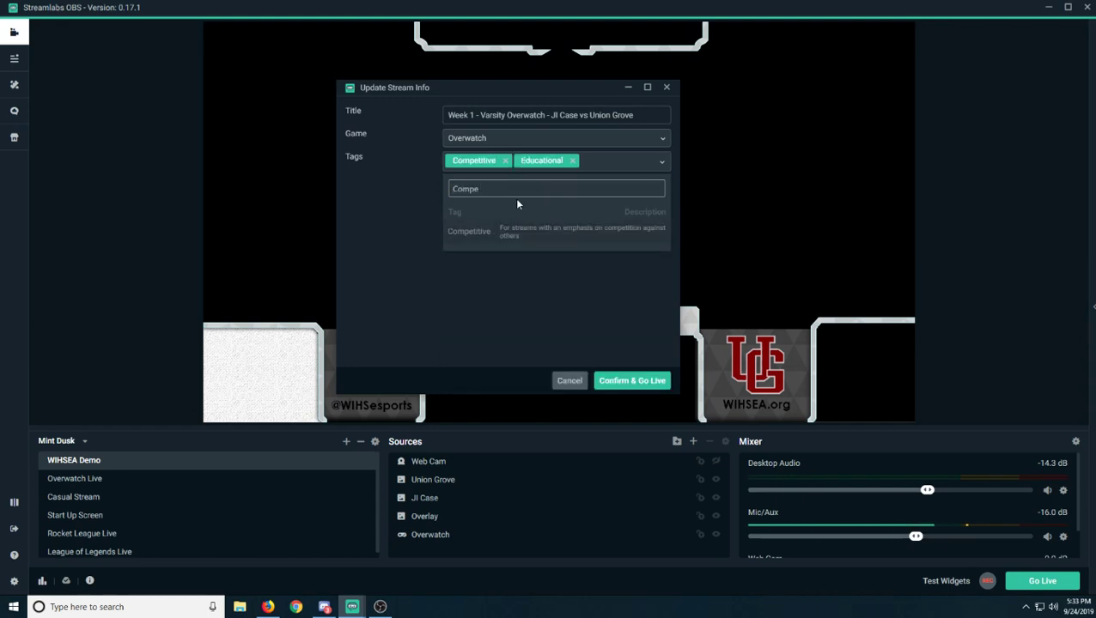
pyautogui.press('BackSpace')
pyautogui.press('BackSpace')
pyautogui.press('BackSpace')
pyautogui.press('BackSpace')
pyautogui.press('BackSpace')
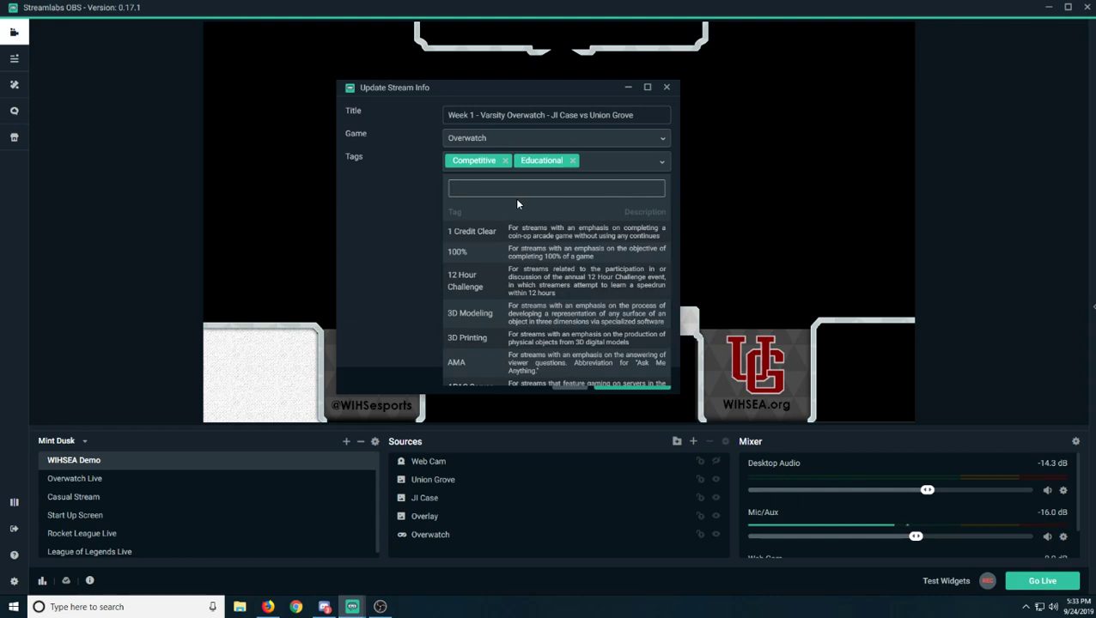
# Step: Search the stream tags for "Hig" and "Chari", clear the search and close the stream info without going live
pyautogui.write('Hig')
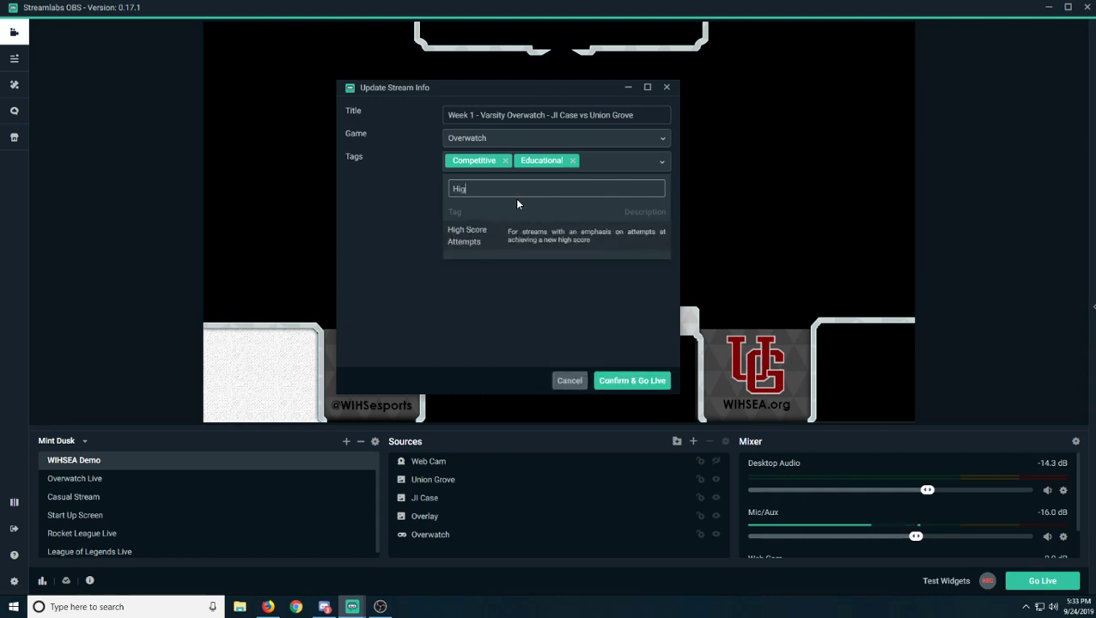
pyautogui.press('BackSpace')
pyautogui.press('BackSpace')
pyautogui.press('BackSpace')
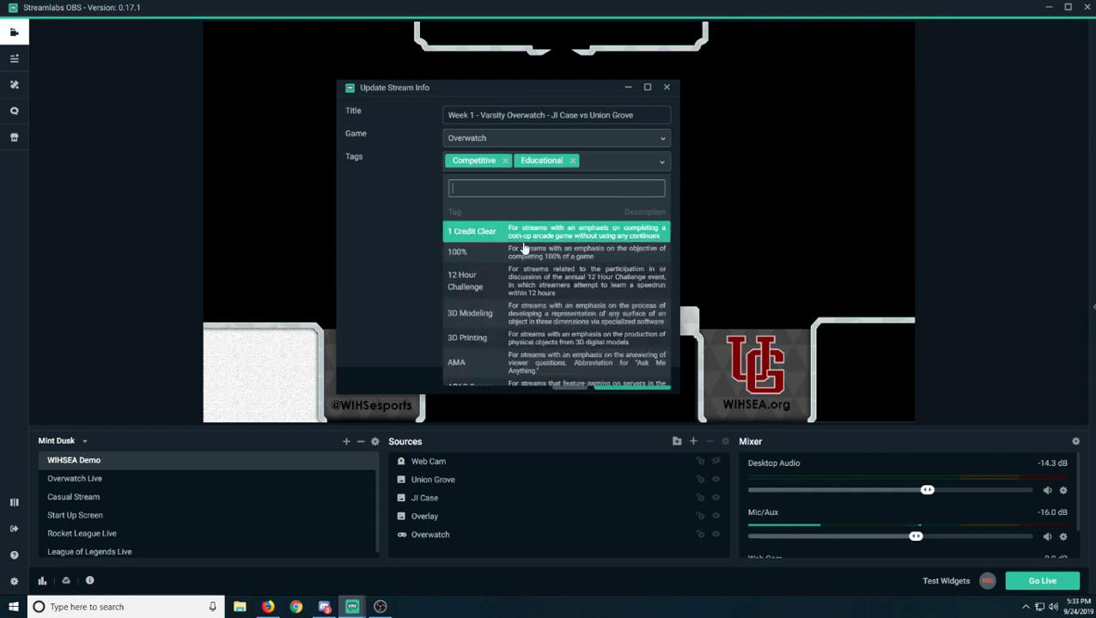
pyautogui.scroll(-3, 519, 245)
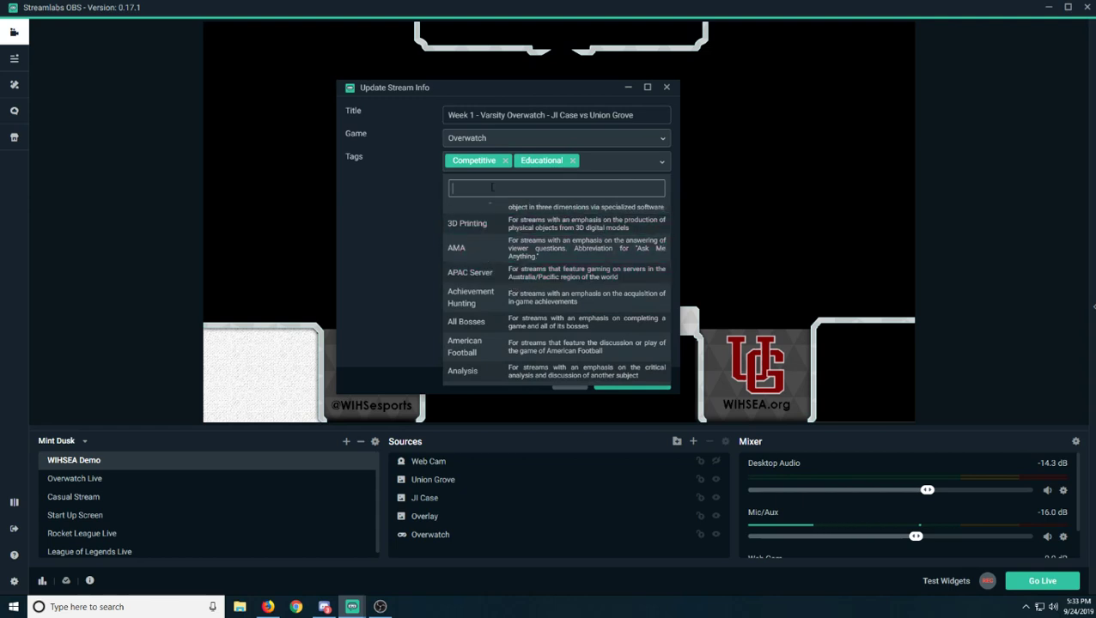
pyautogui.write('Chari')
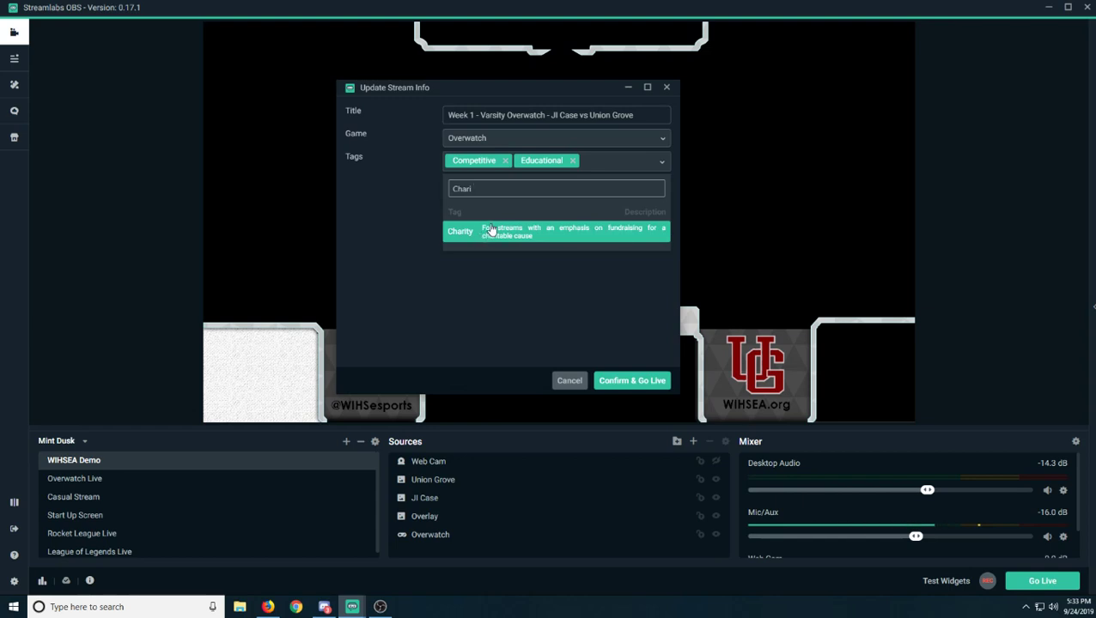
pyautogui.hotkey('ctrl', 'a')
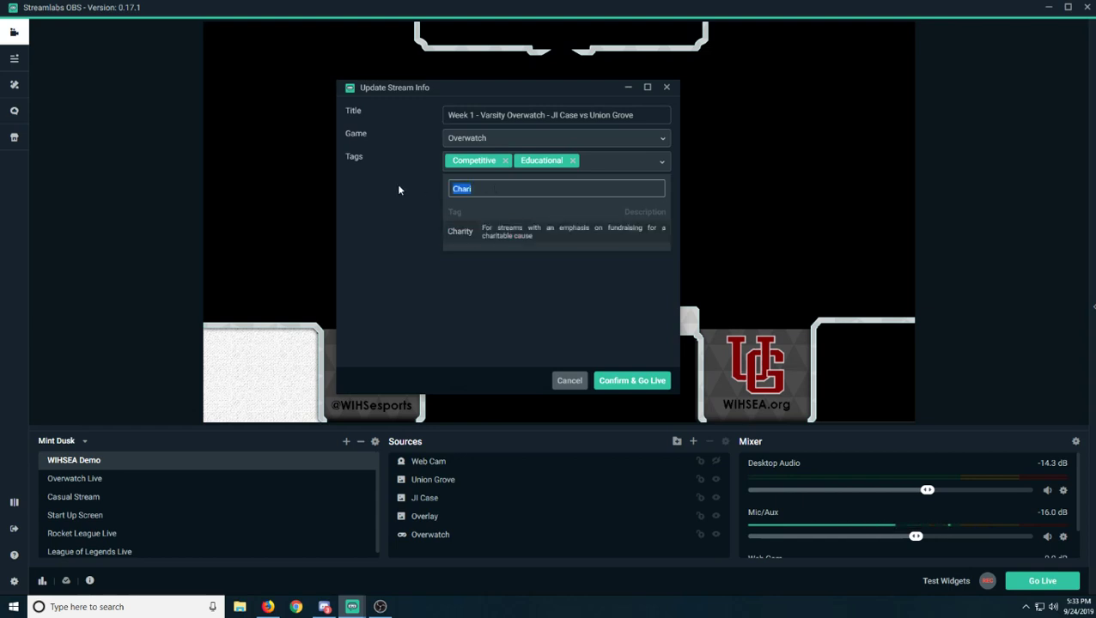
pyautogui.press('BackSpace')
pyautogui.click(400, 226)
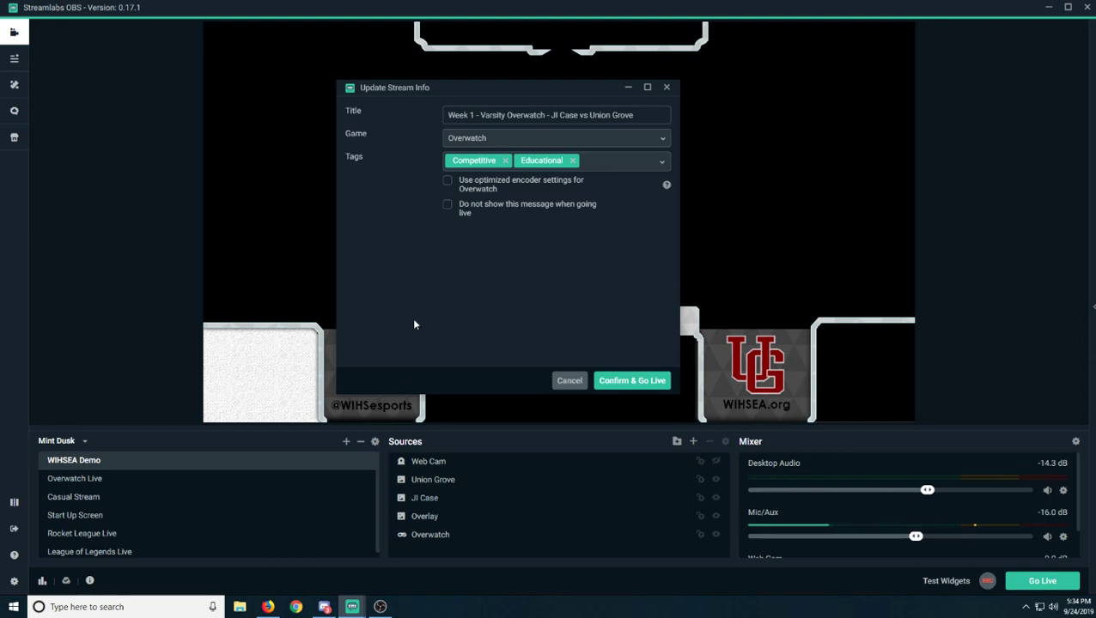
pyautogui.click(666, 87)
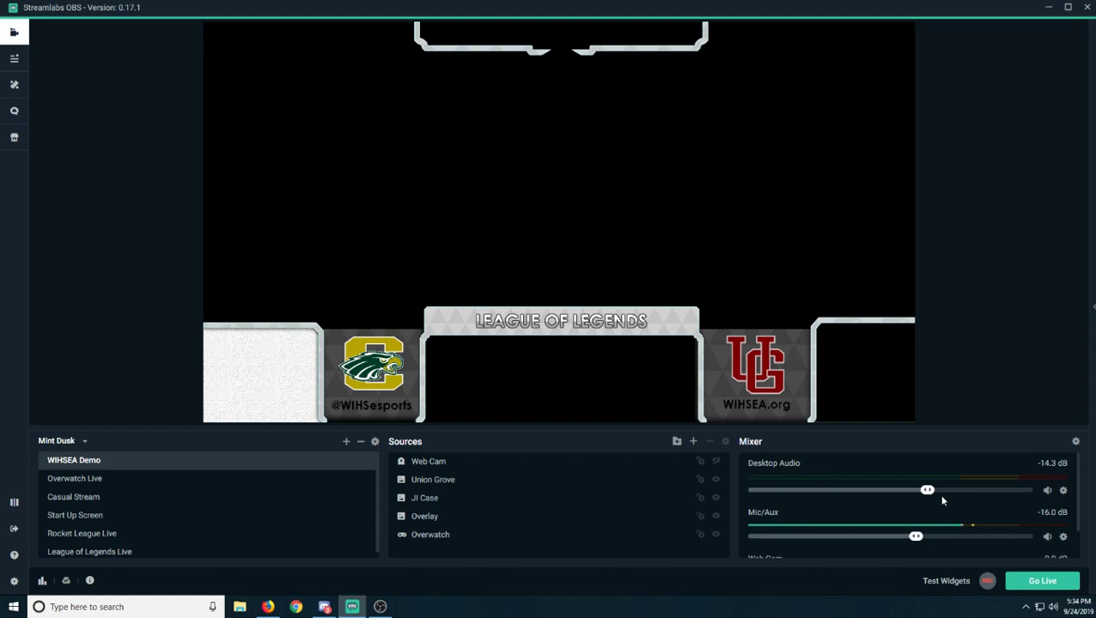
# Step: Check the available output devices in the Desktop Audio properties and close them
pyautogui.click(1063, 492)
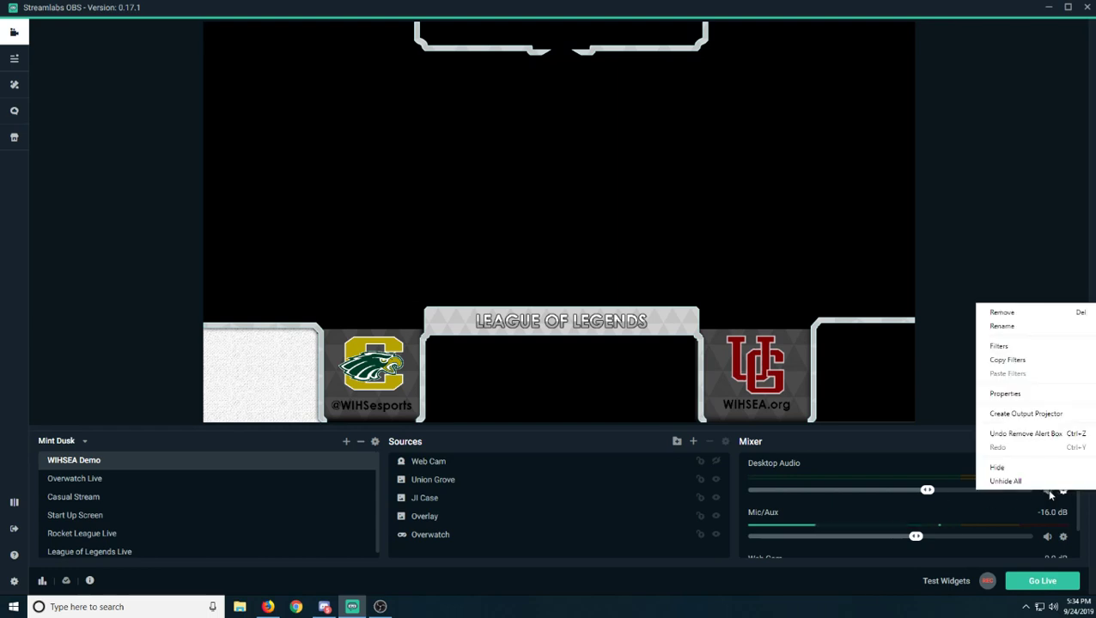
pyautogui.click(1005, 395)
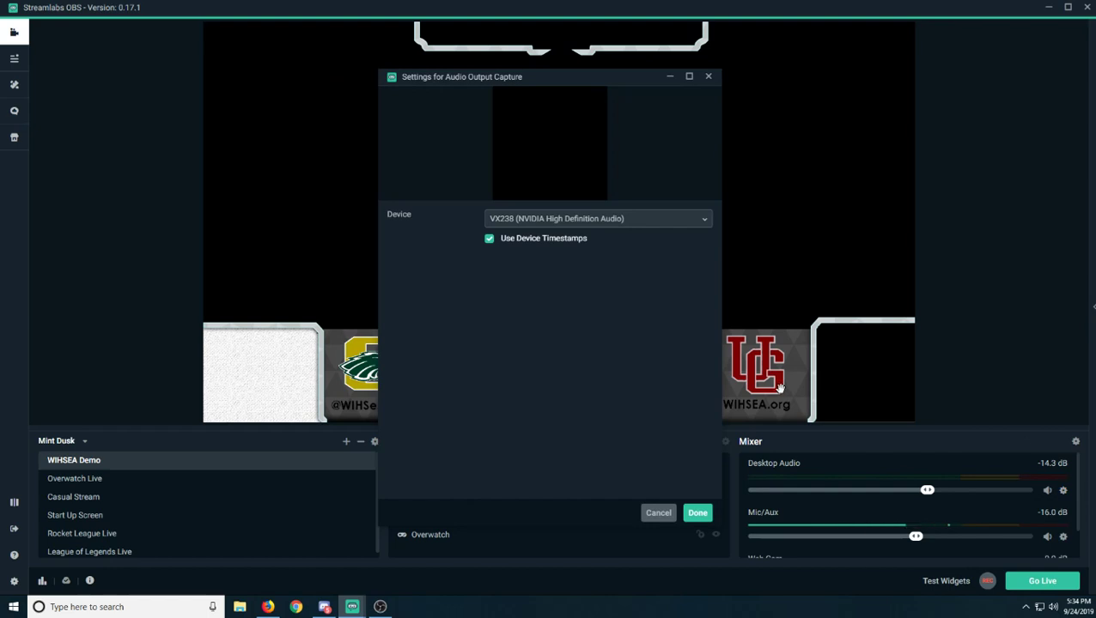
pyautogui.click(640, 222)
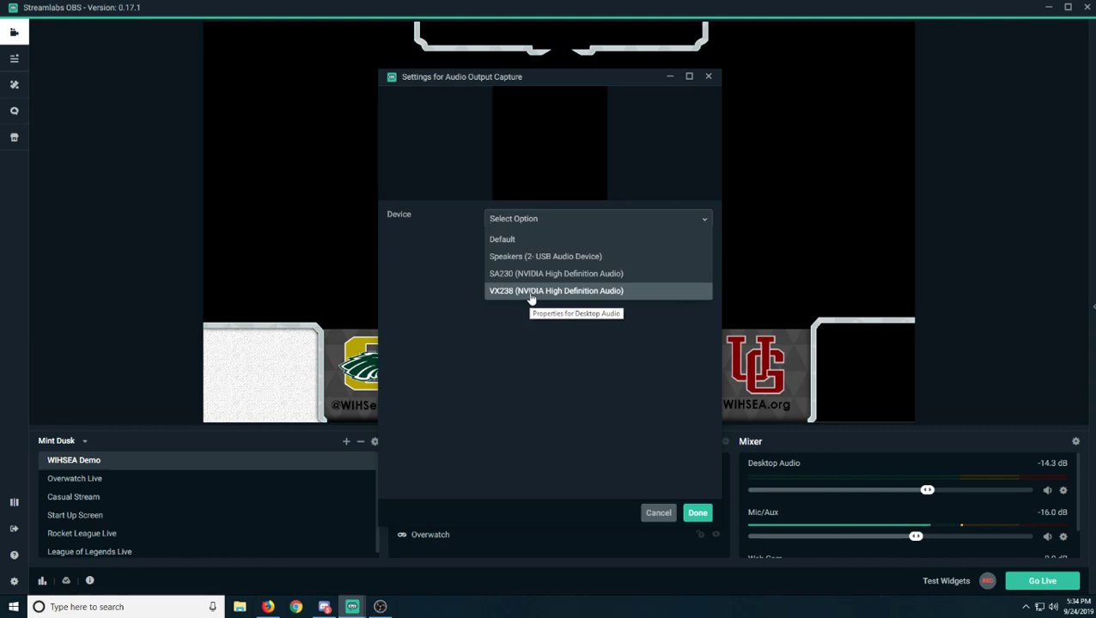
pyautogui.press('Return')
pyautogui.click(704, 78)
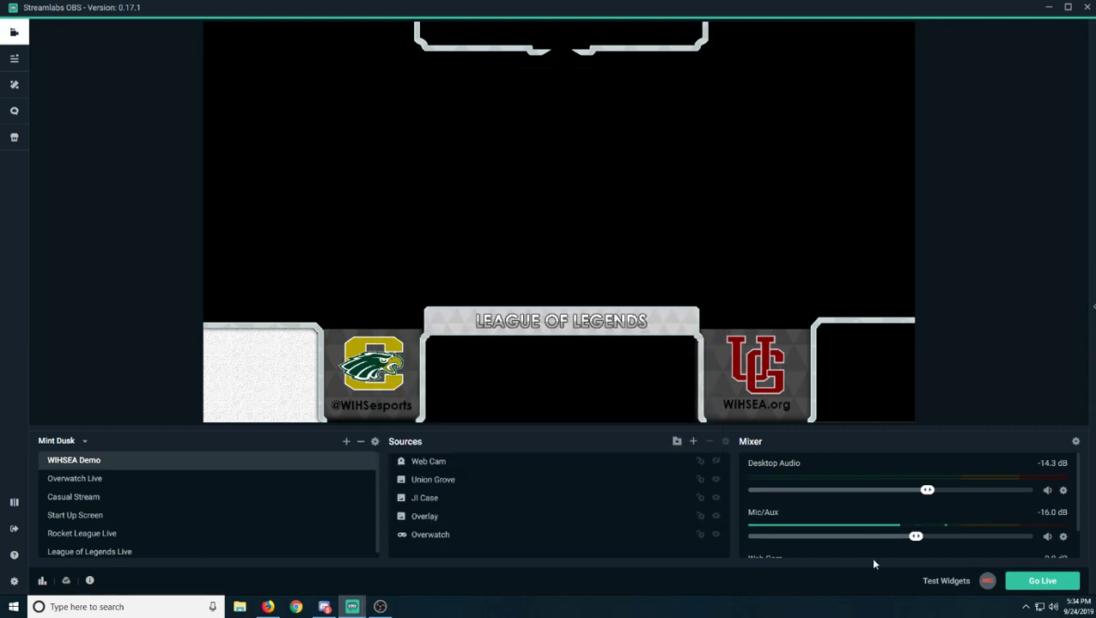
# Step: Check the available input devices in the Mic/Aux properties and close them without changing the device
pyautogui.click(1063, 538)
pyautogui.click(1027, 440)
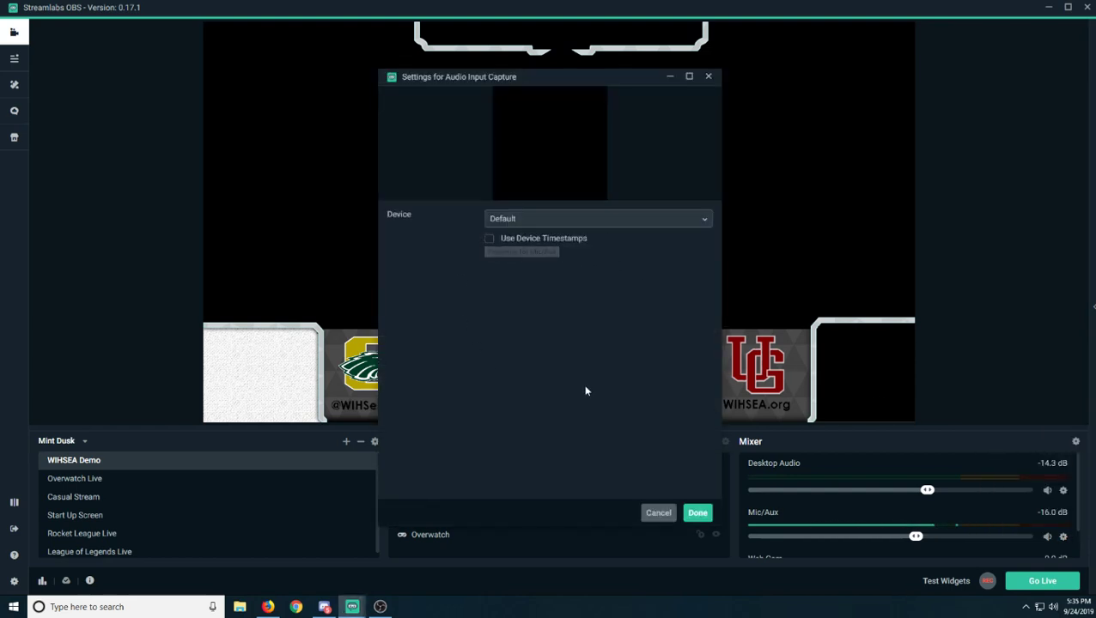
pyautogui.click(687, 226)
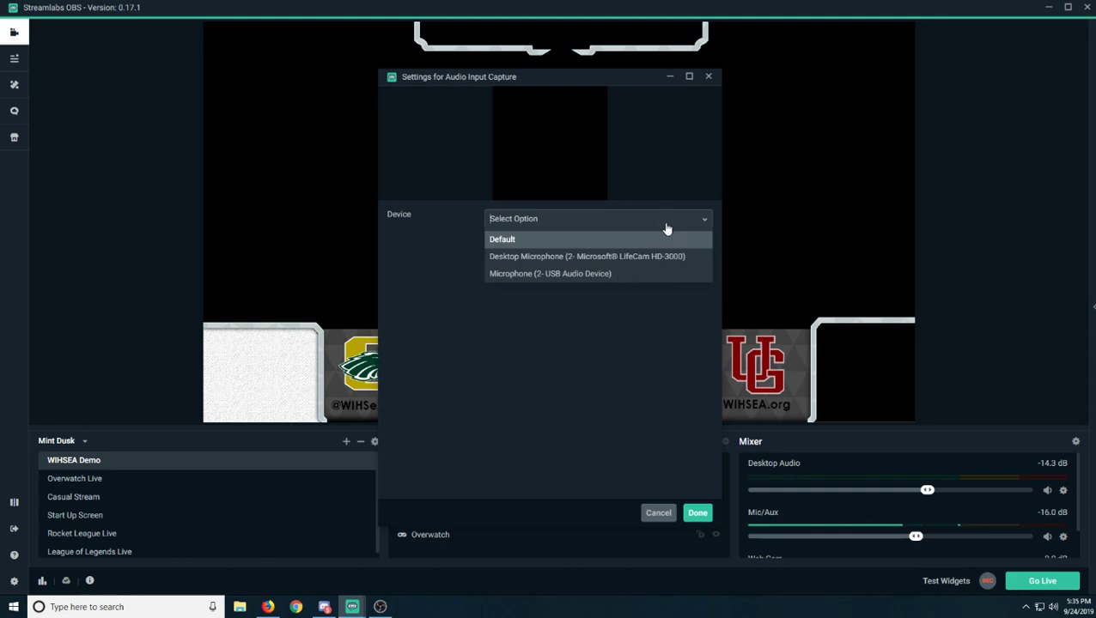
pyautogui.click(702, 216)
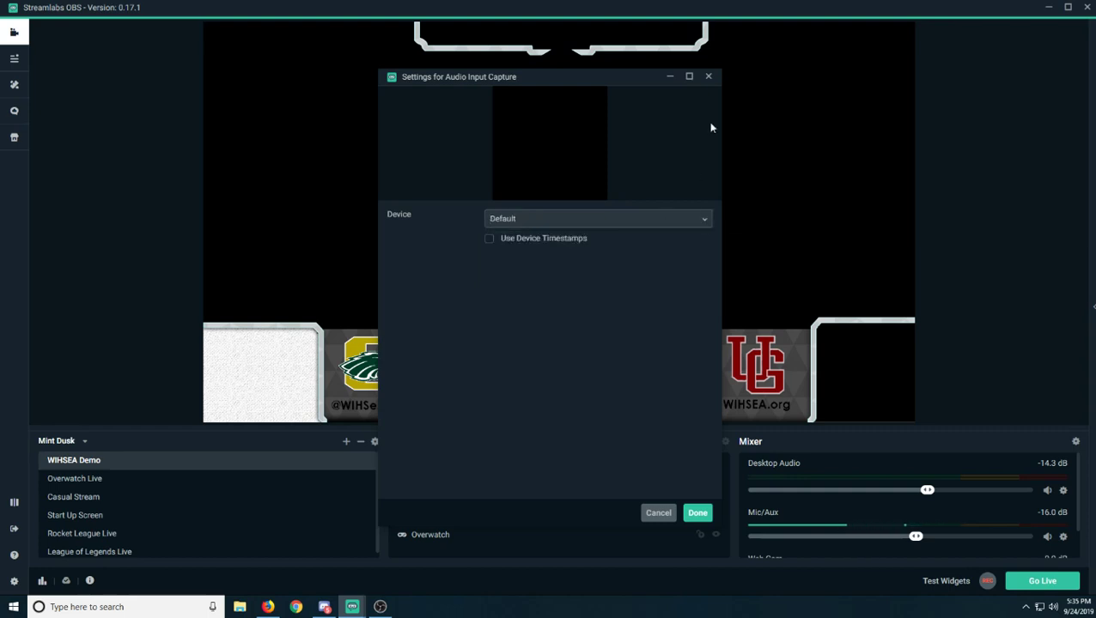
pyautogui.click(710, 78)
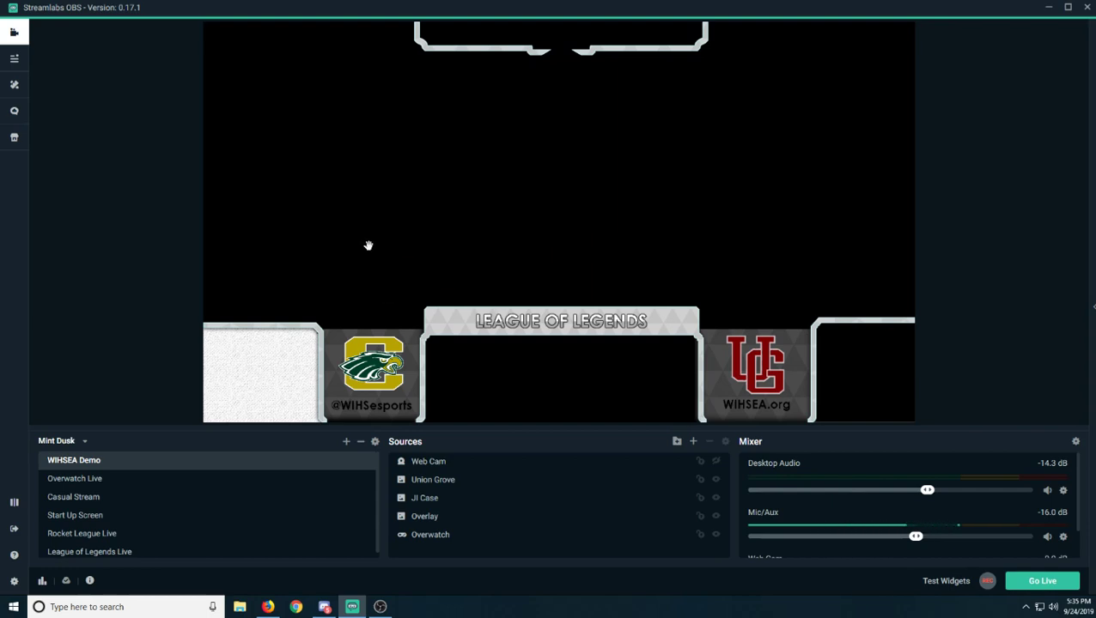
# Step: Review the live dashboard's recent events, giveaways and live actions
pyautogui.click(16, 60)
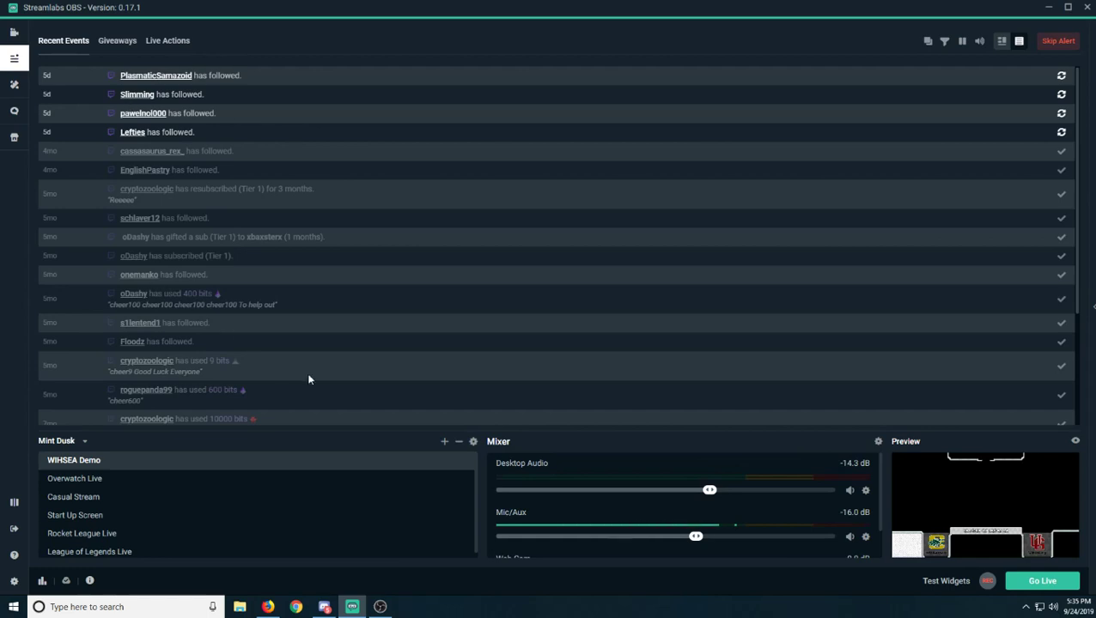
pyautogui.click(113, 42)
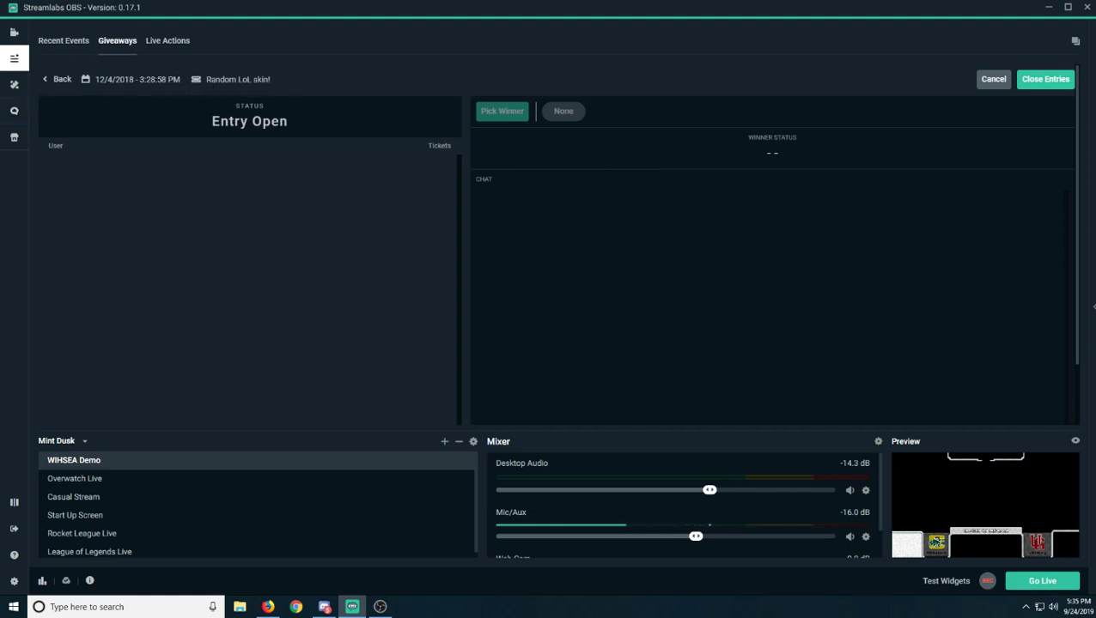
pyautogui.click(175, 43)
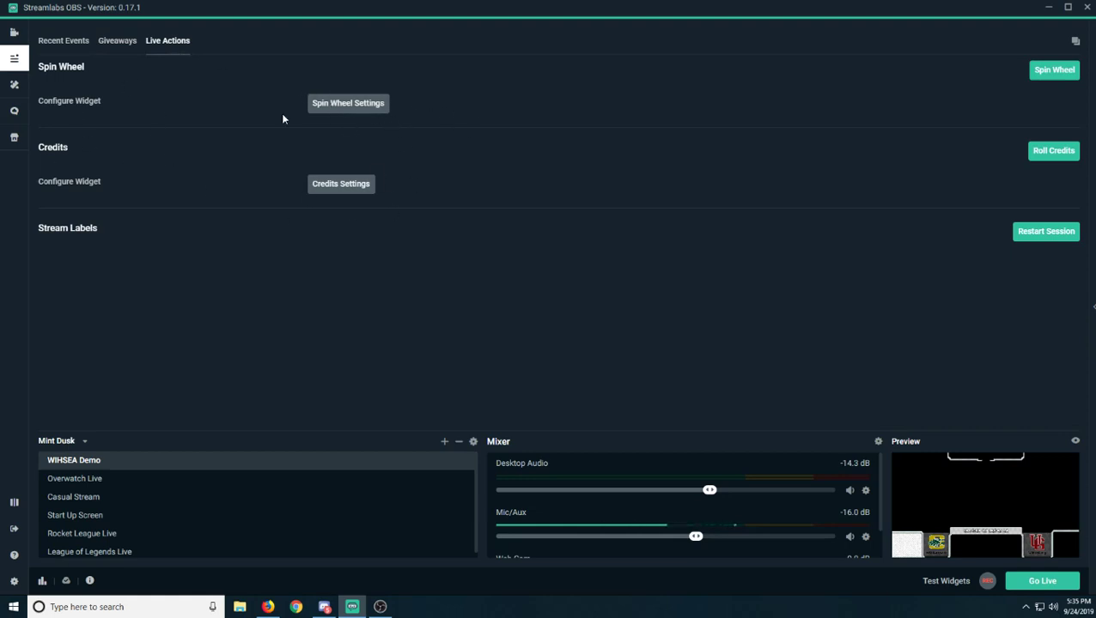
# Step: Browse the scene themes available for installation and return to the start of the theme library
pyautogui.click(14, 85)
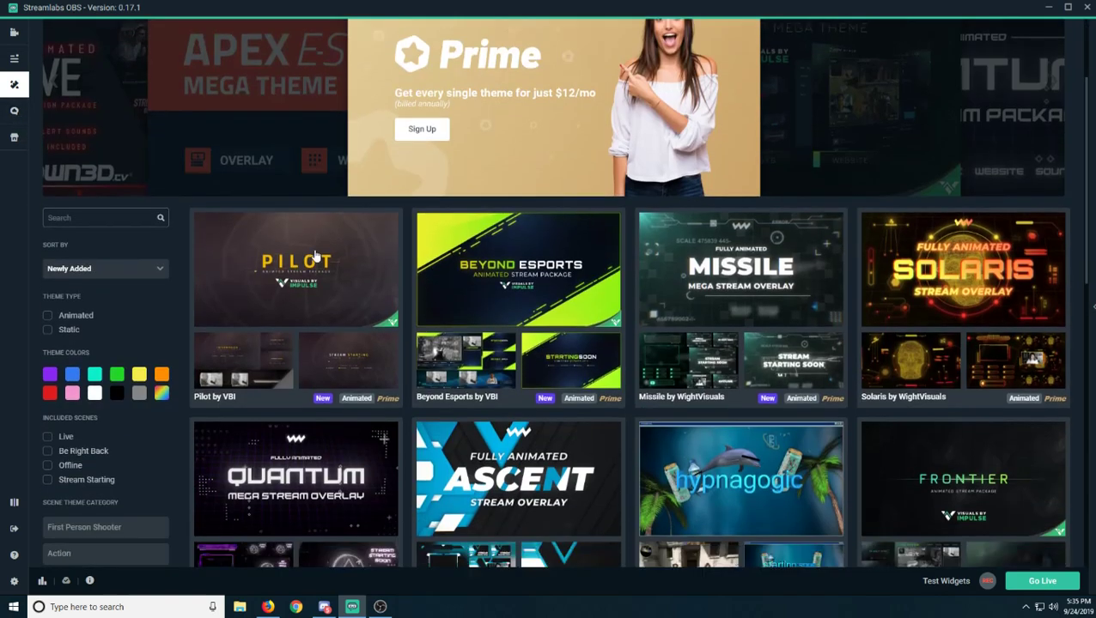
pyautogui.scroll(-3, 306, 252)
pyautogui.scroll(-3, 625, 354)
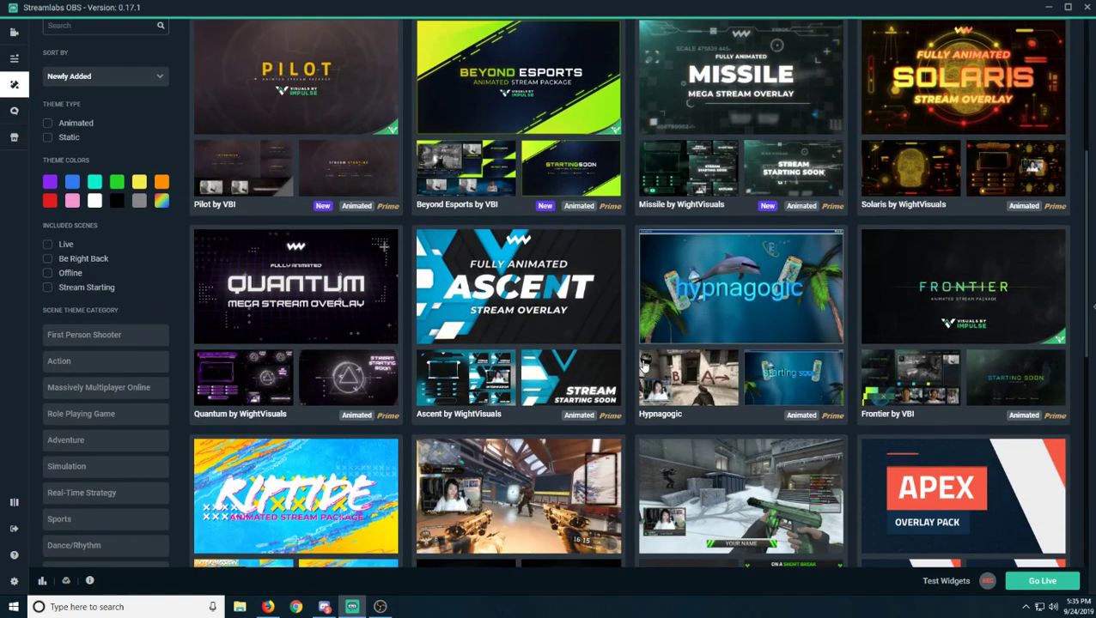
pyautogui.scroll(-5, 378, 386)
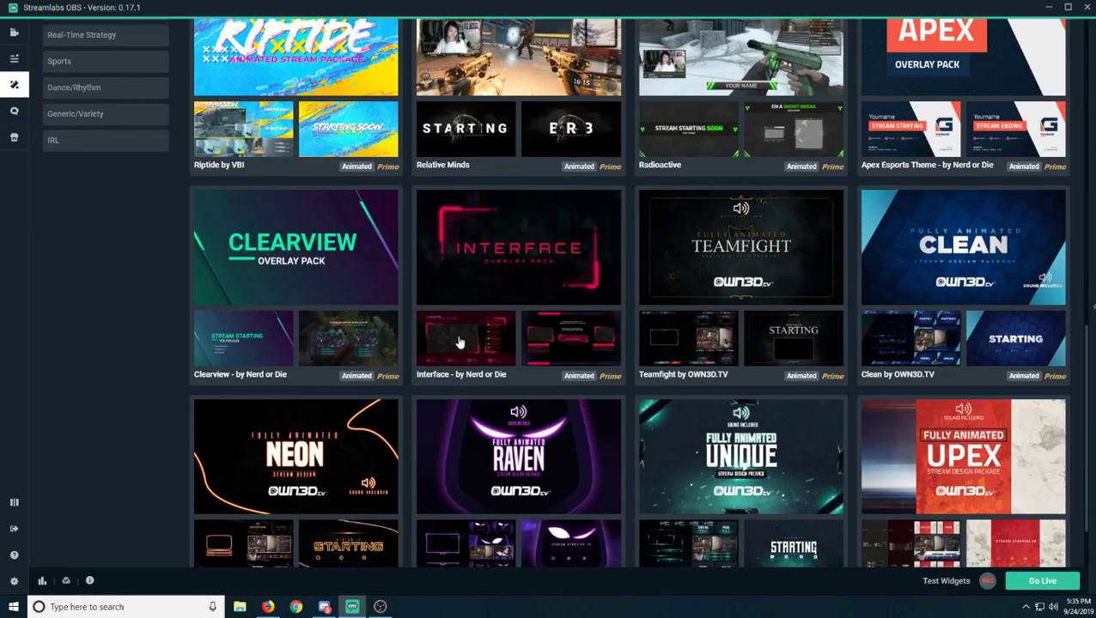
pyautogui.scroll(-2, 464, 342)
pyautogui.scroll(2, 463, 342)
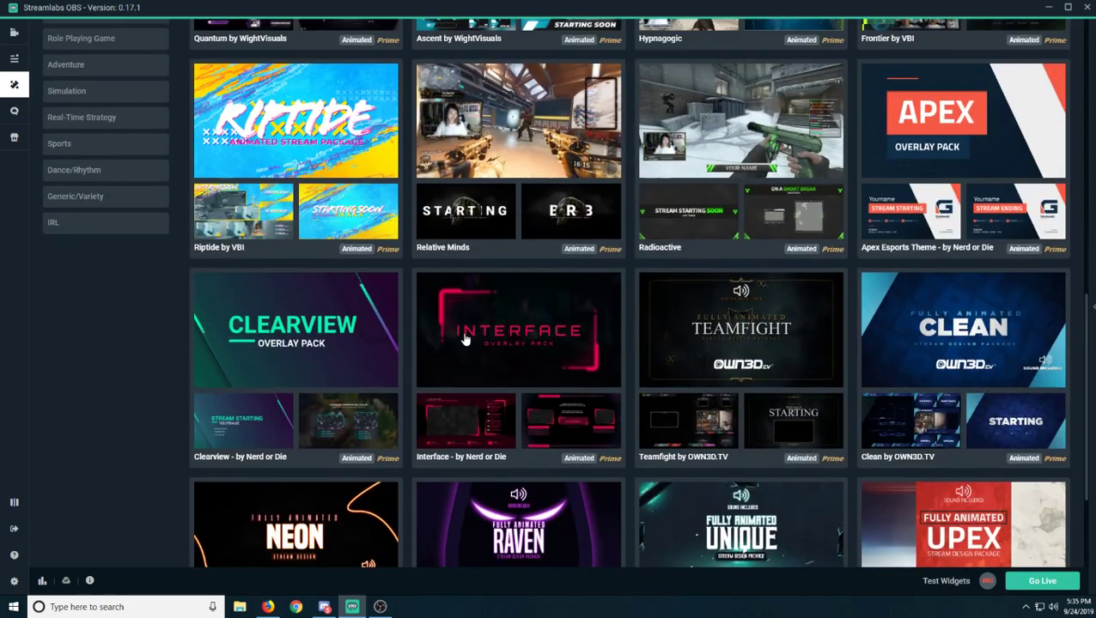
pyautogui.scroll(5, 464, 337)
pyautogui.scroll(5, 387, 326)
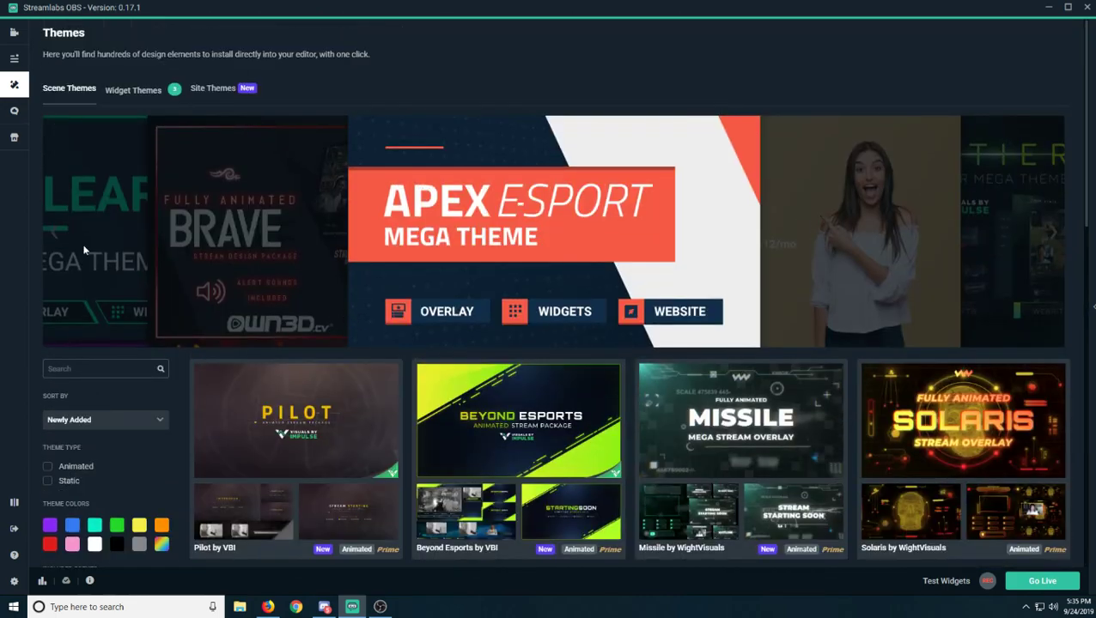
# Step: Look over the Cloudbot moderation tools and the app store, and return to the scene editor
pyautogui.click(14, 116)
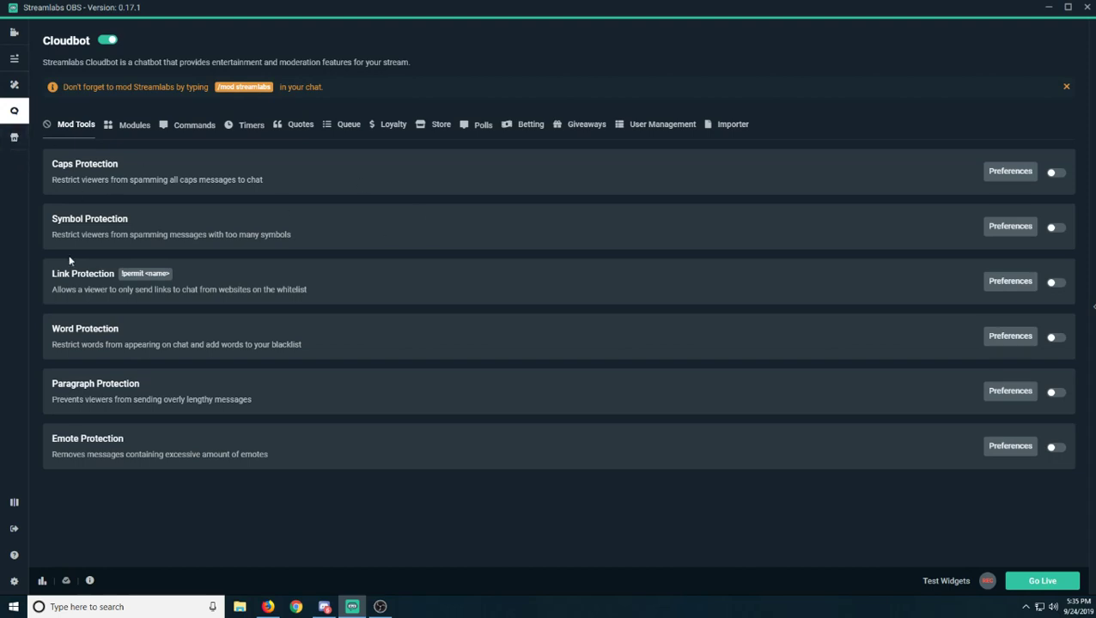
pyautogui.click(14, 142)
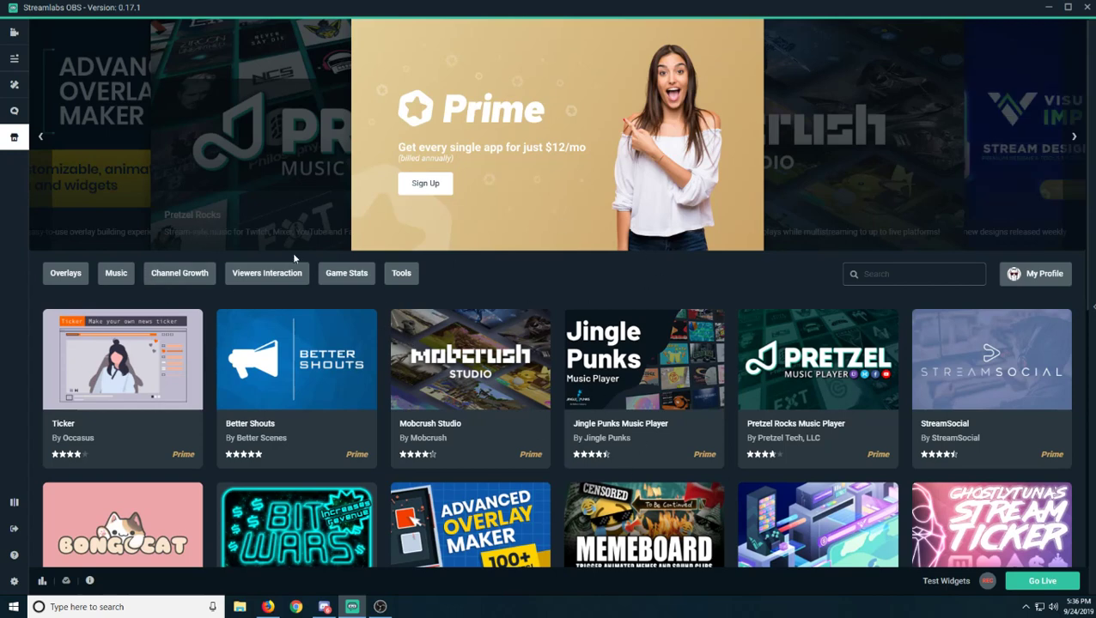
pyautogui.click(14, 32)
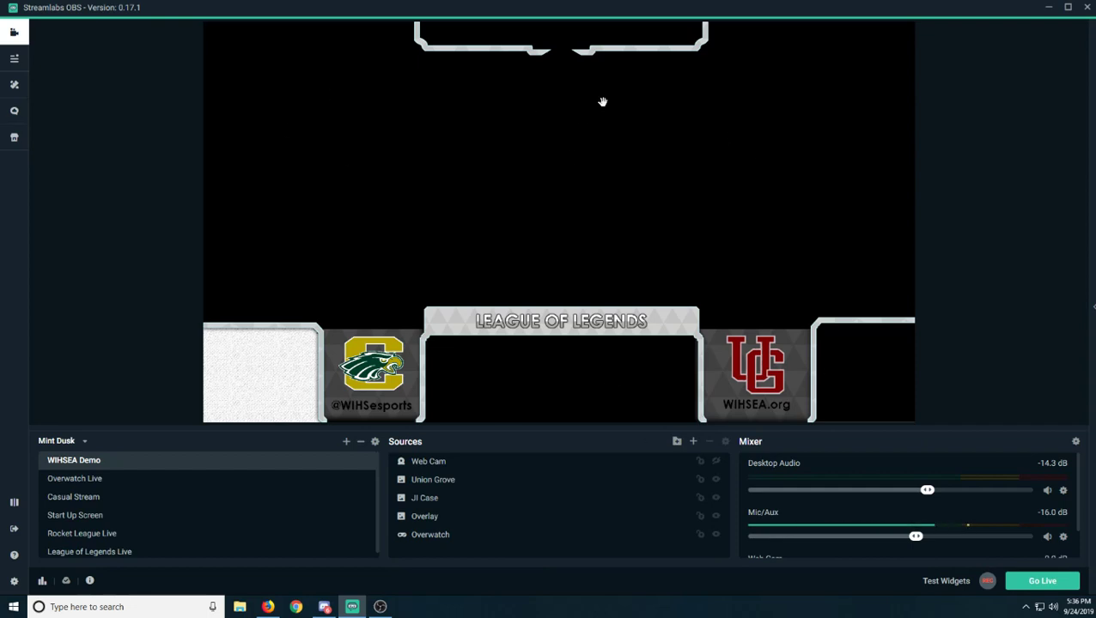